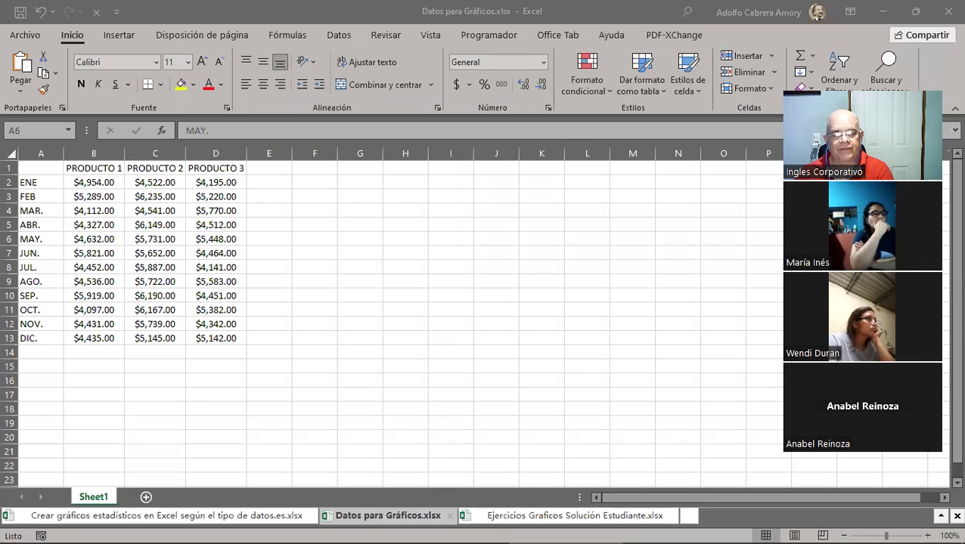
mouse_move(413, 529)
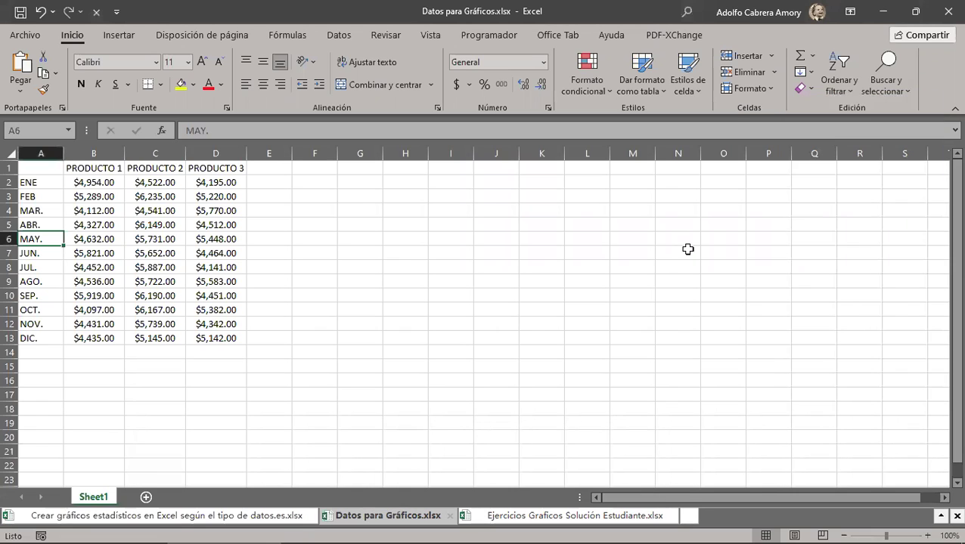
left_click(940, 532)
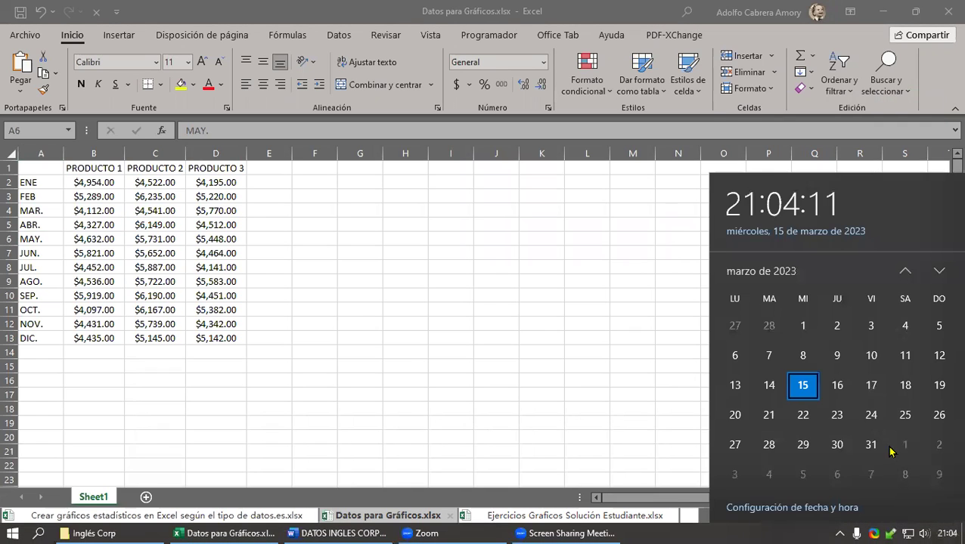
left_click(661, 318)
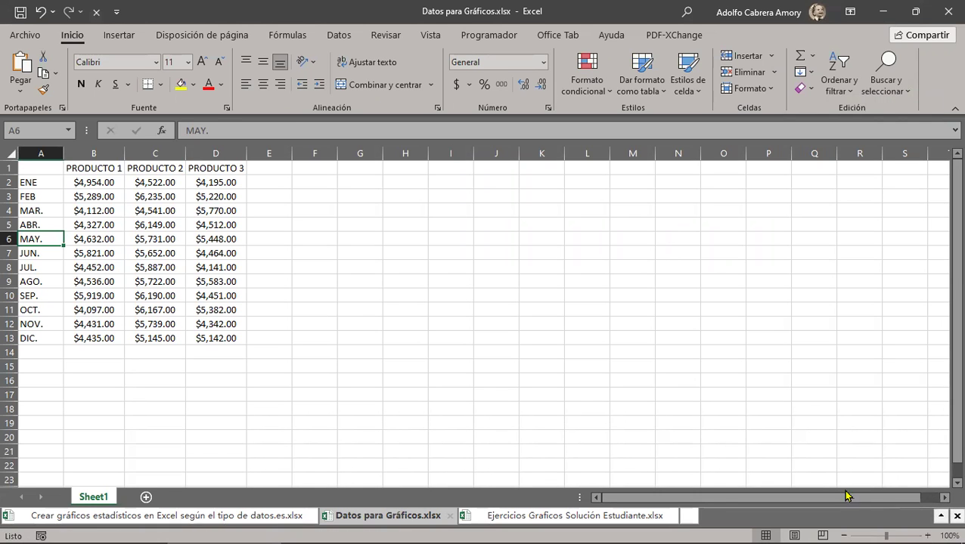
Insert a 2-D clustered column chart (Columnas agrupadas) from the monthly data table of the three products
scroll(934, 527, "up", 6)
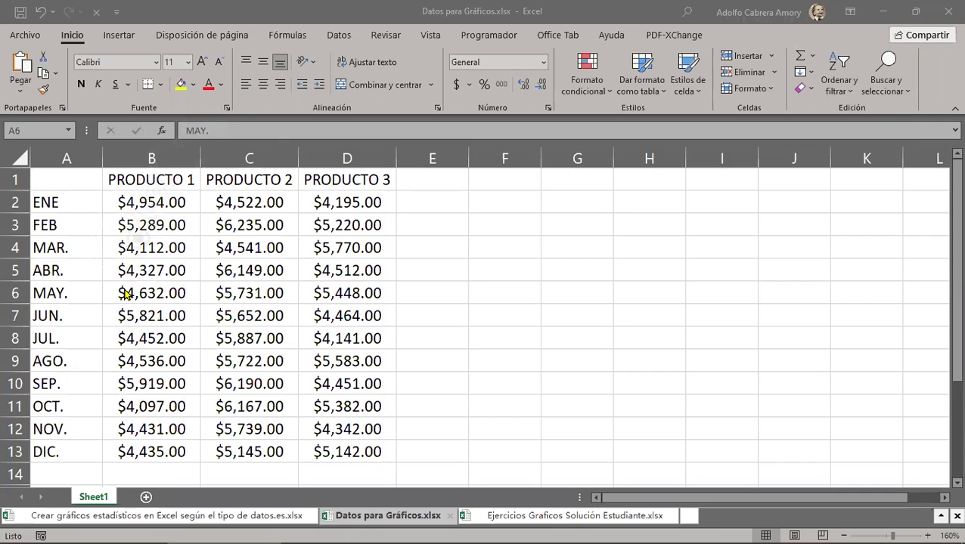
left_click(224, 248)
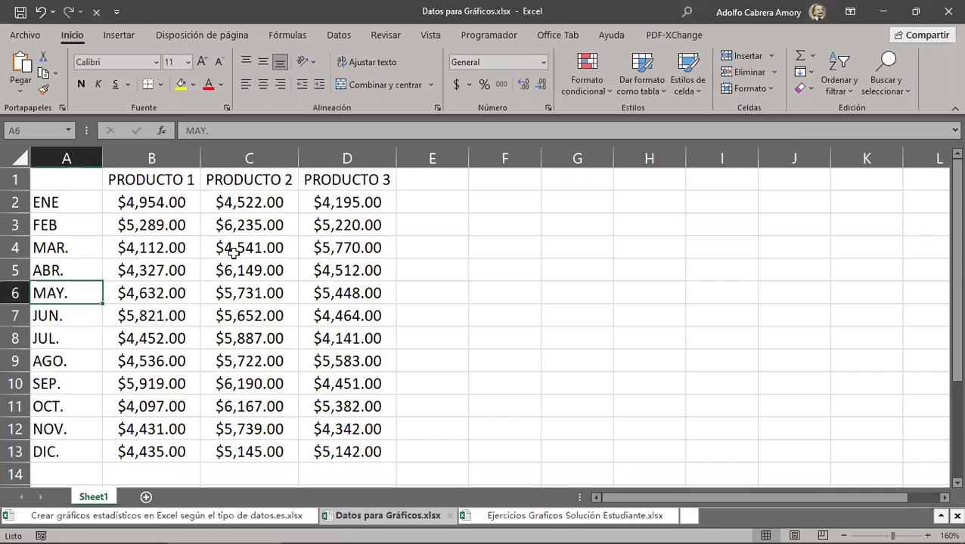
left_click(232, 250)
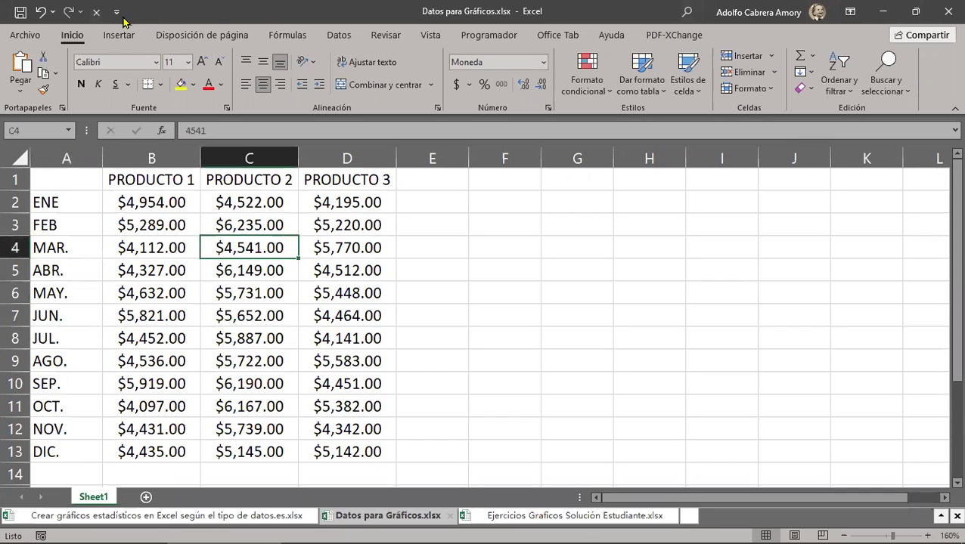
left_click(105, 41)
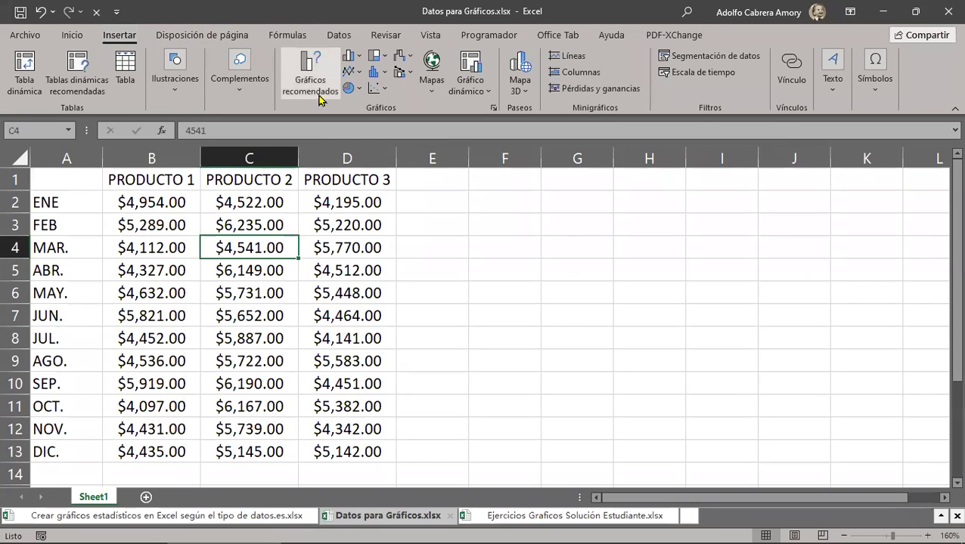
left_click(363, 60)
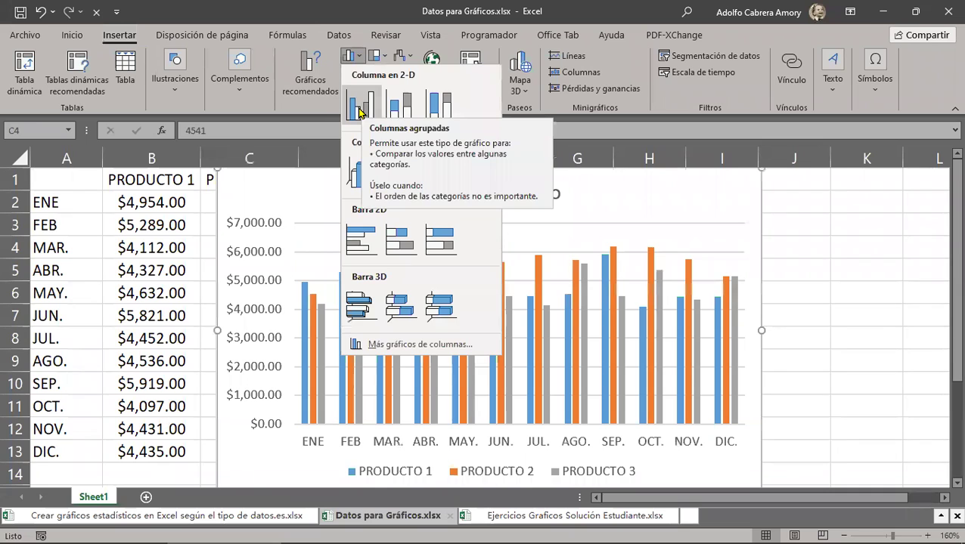
left_click(359, 110)
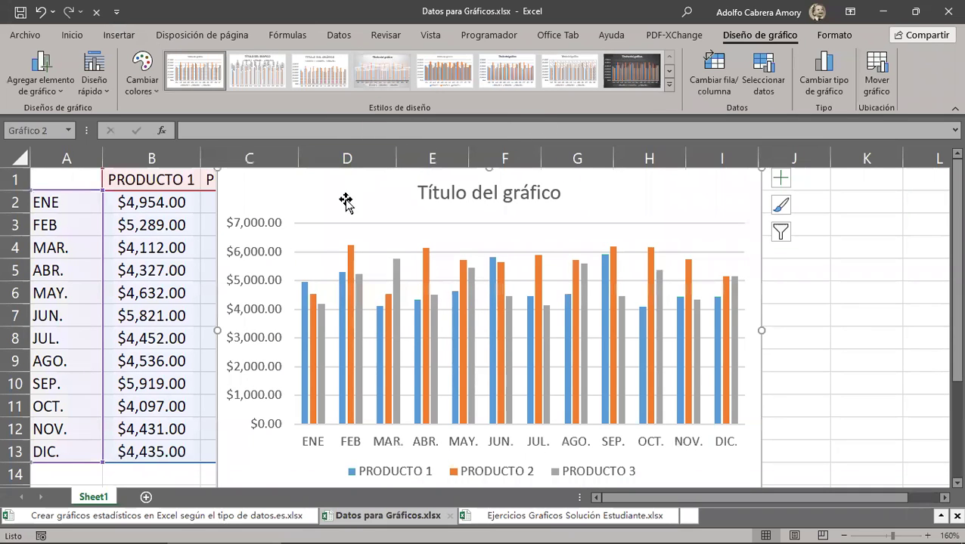
Move the column chart beside the data table, starting at column E, so that it no longer covers the data
left_click_drag(338, 215, 560, 217)
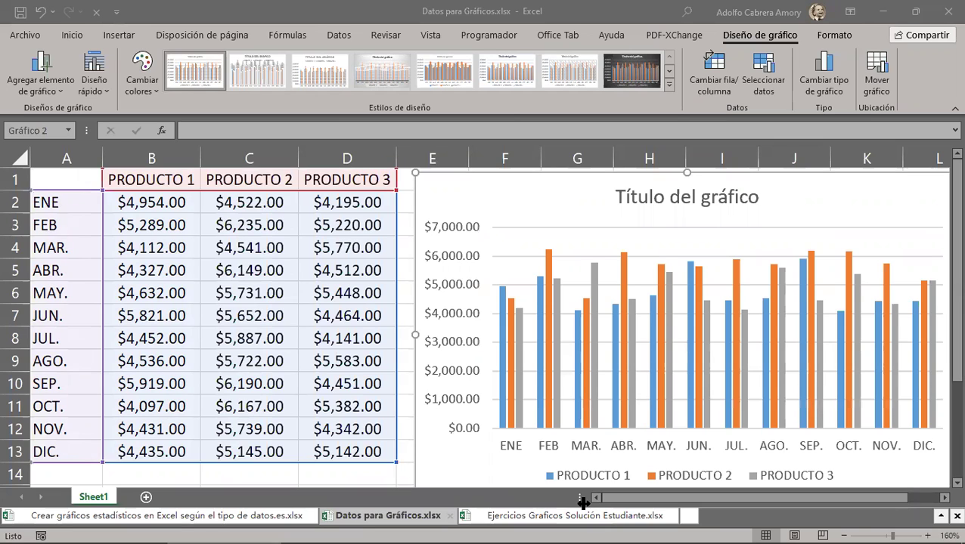
left_click(847, 529)
left_click(847, 529)
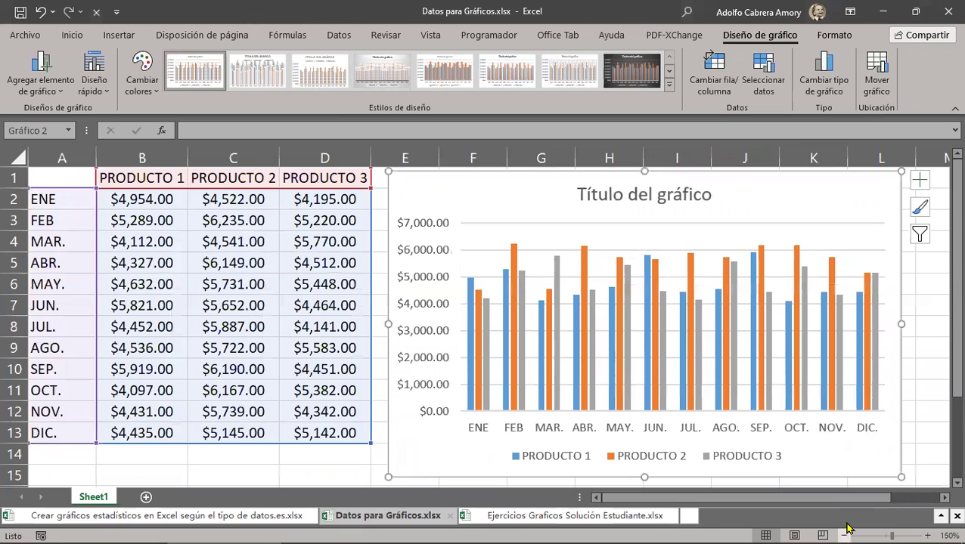
left_click(848, 529)
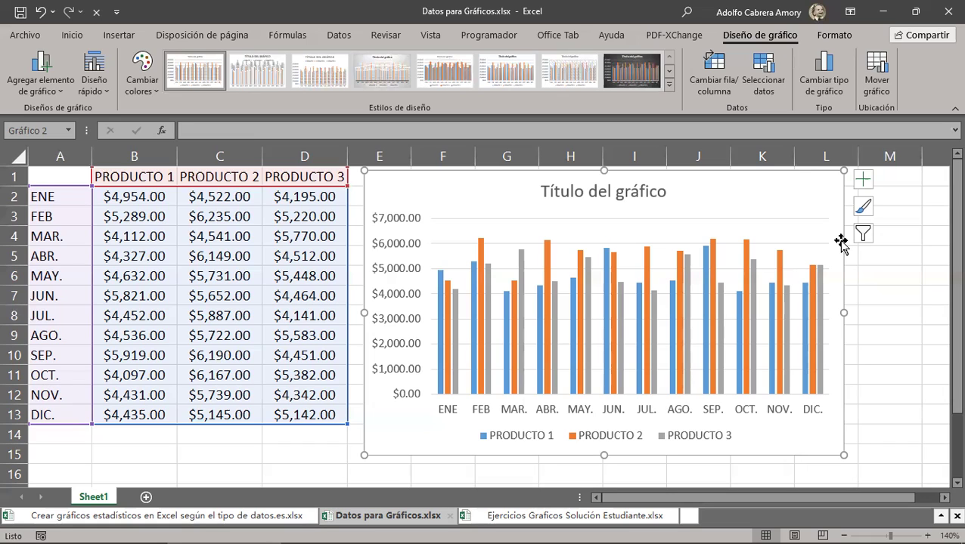
left_click(835, 36)
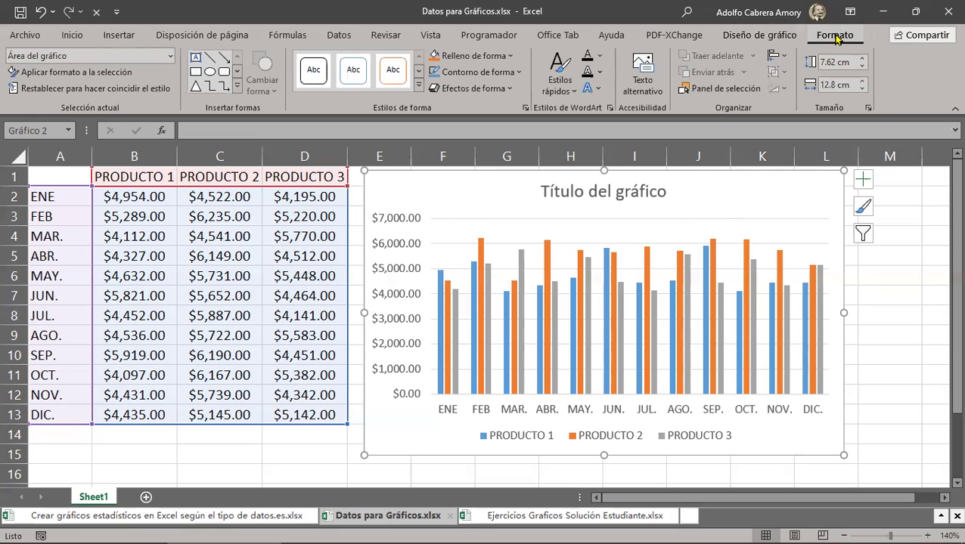
left_click(889, 294)
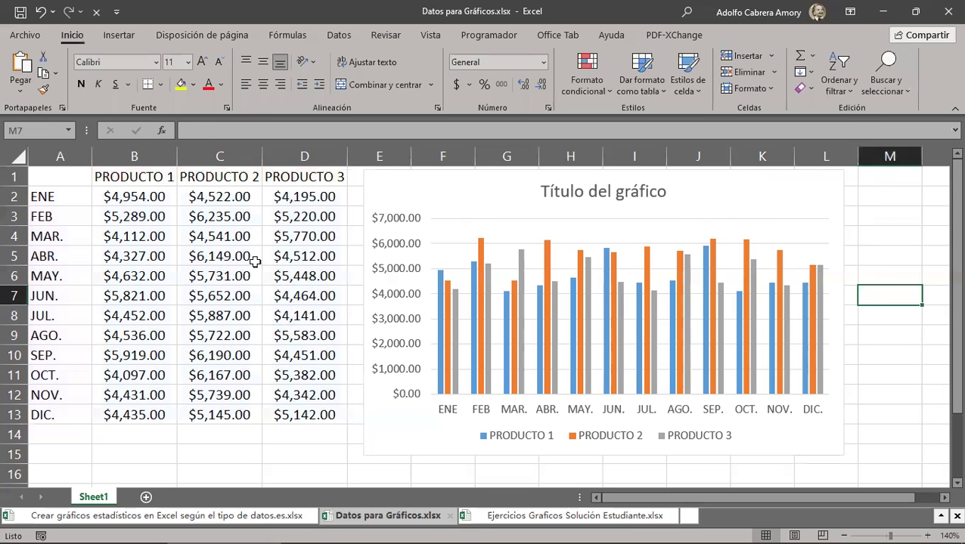
left_click(204, 269)
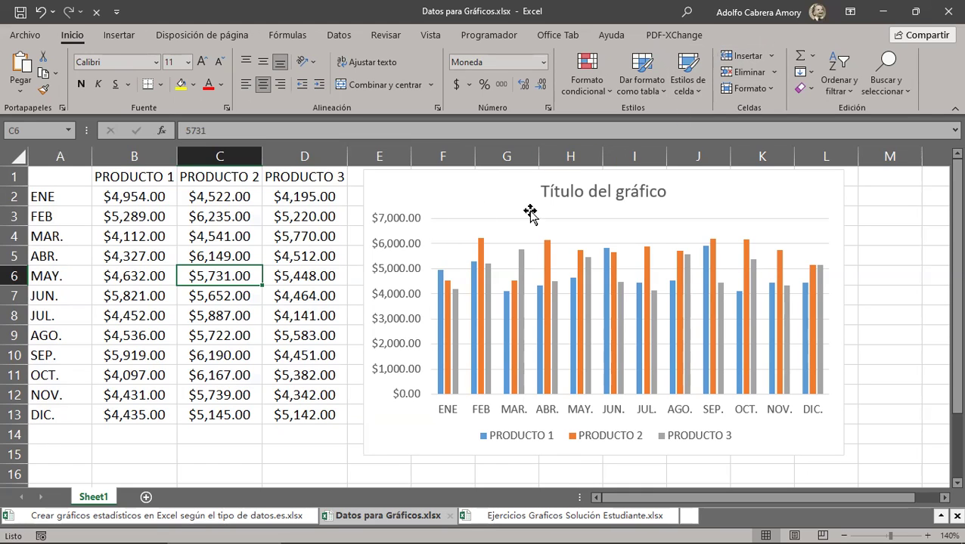
Apply the chart style Estilo 2 to the column chart
left_click(495, 196)
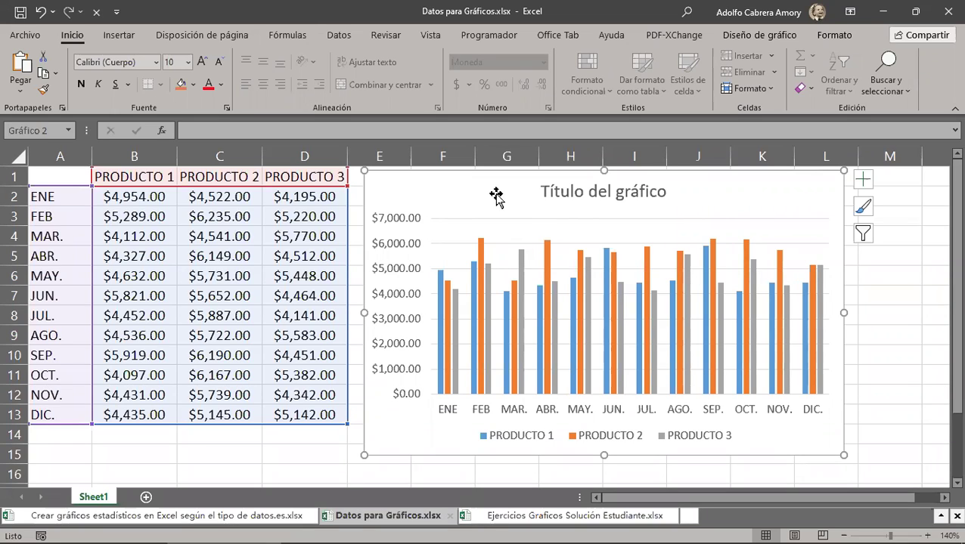
left_click(753, 36)
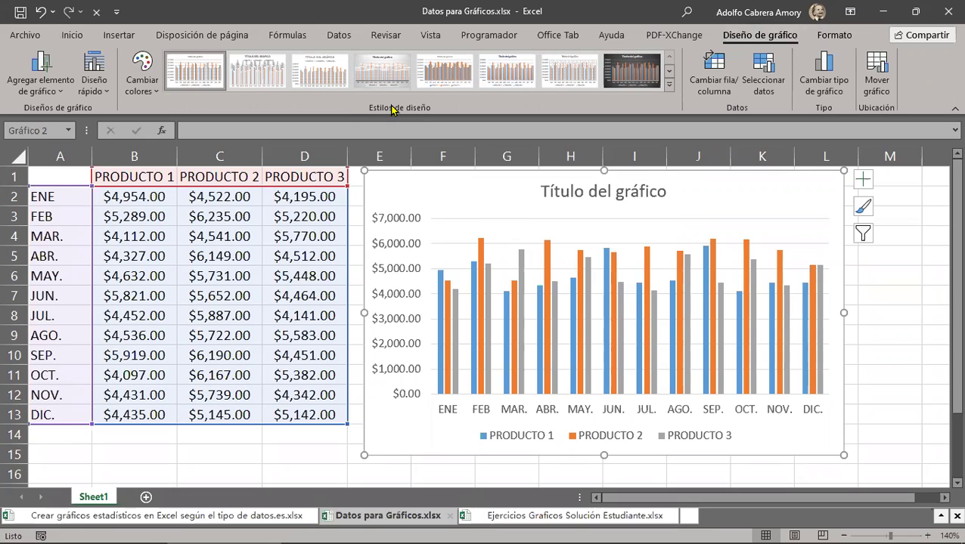
left_click(260, 78)
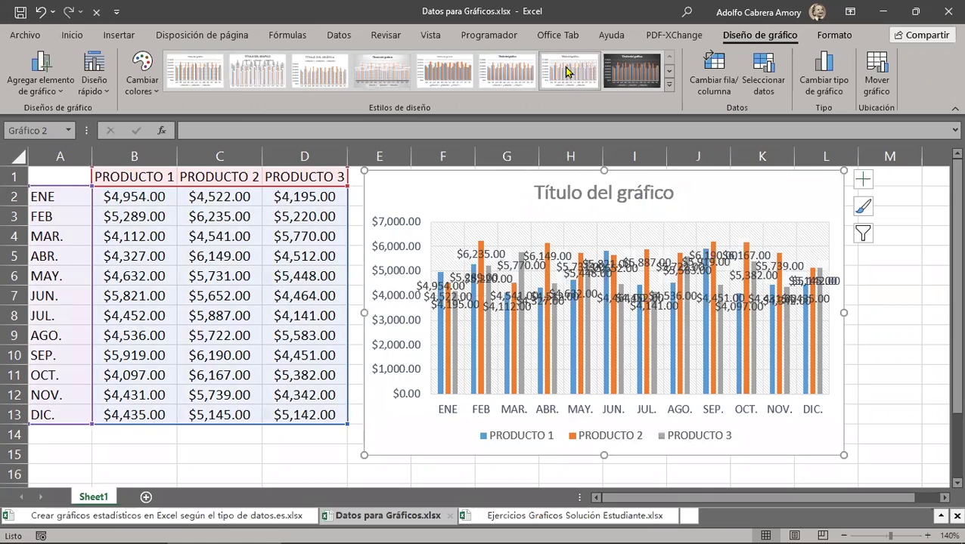
left_click(669, 85)
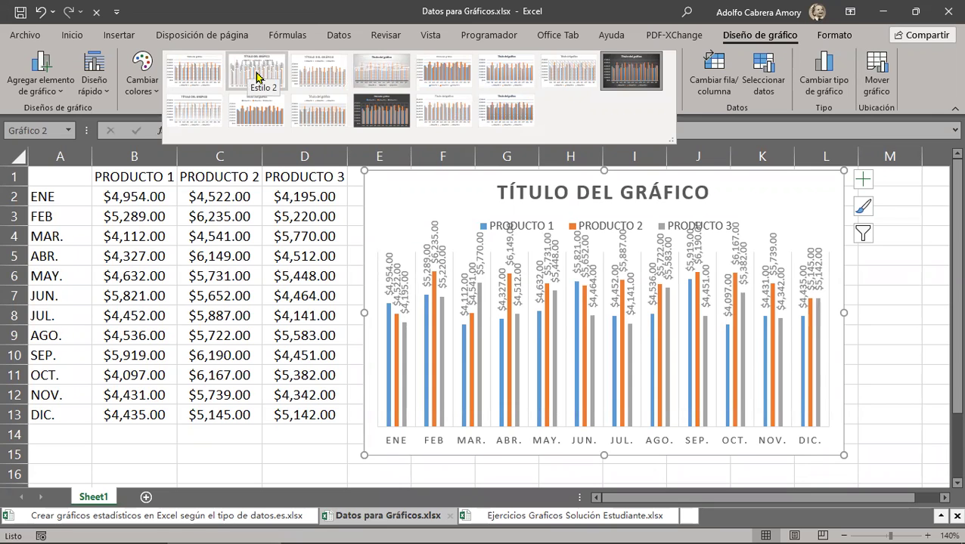
left_click(257, 75)
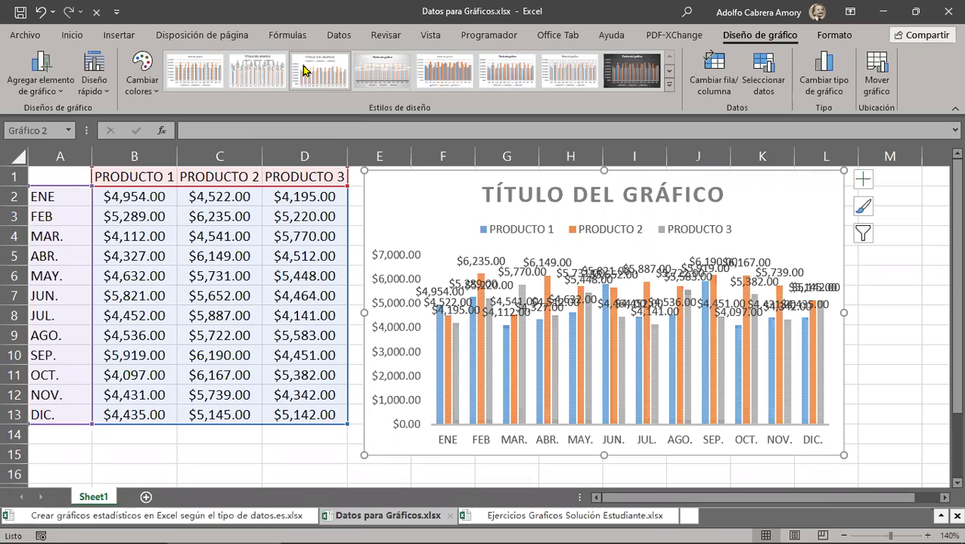
left_click(259, 79)
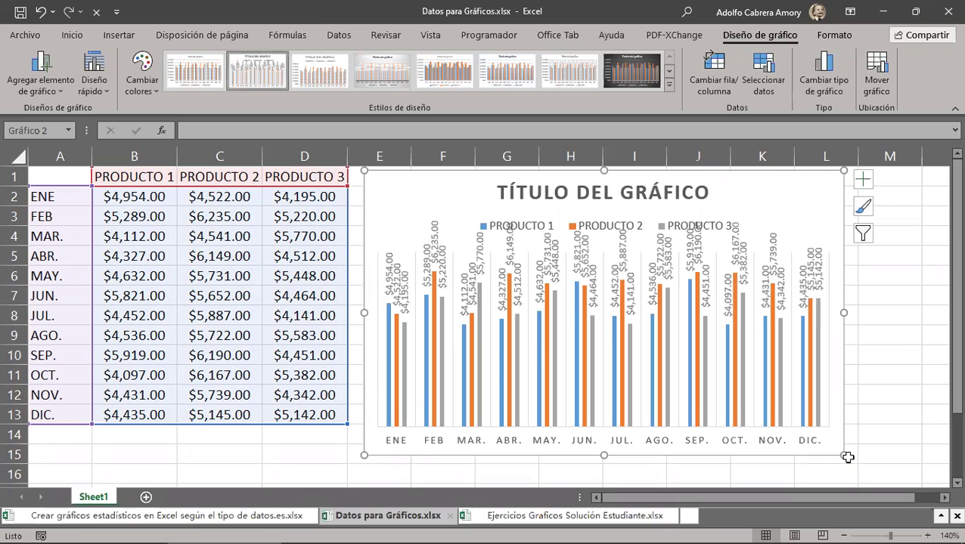
Enlarge the chart so that it spans about columns E to W and rows 1 to 15
left_click_drag(845, 456, 948, 463)
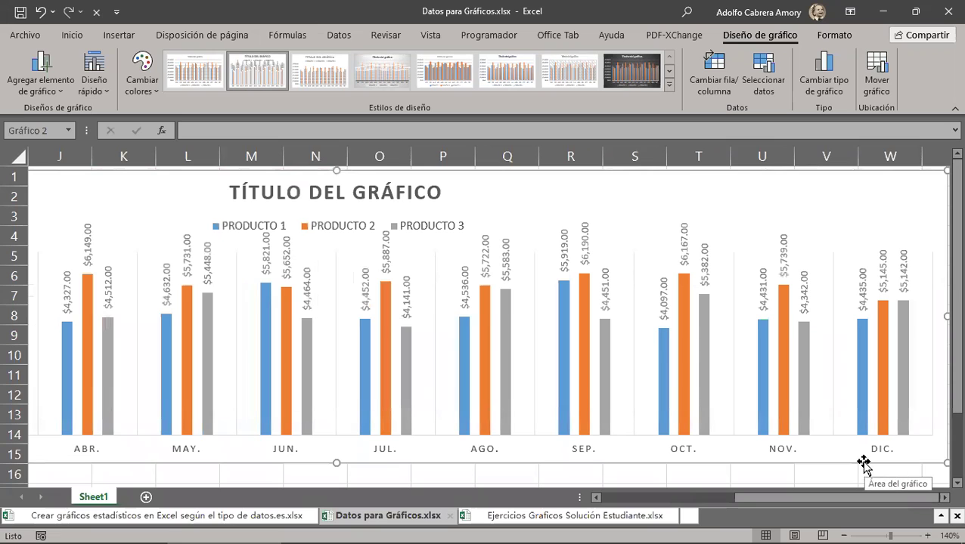
scroll(764, 333, "down", 4)
scroll(761, 328, "up", 4)
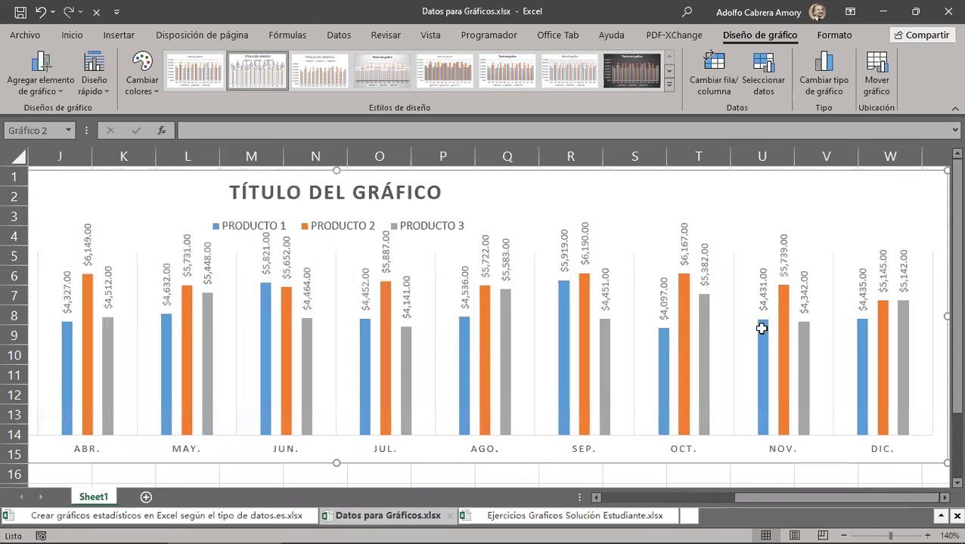
scroll(761, 328, "down", 2)
left_click_drag(947, 347, 775, 348)
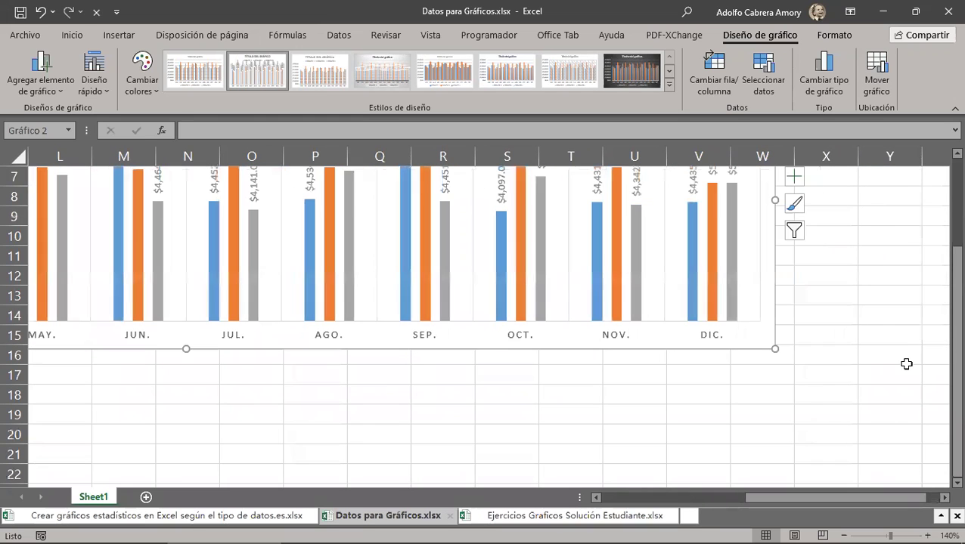
left_click_drag(803, 501, 674, 509)
scroll(826, 376, "up", 2)
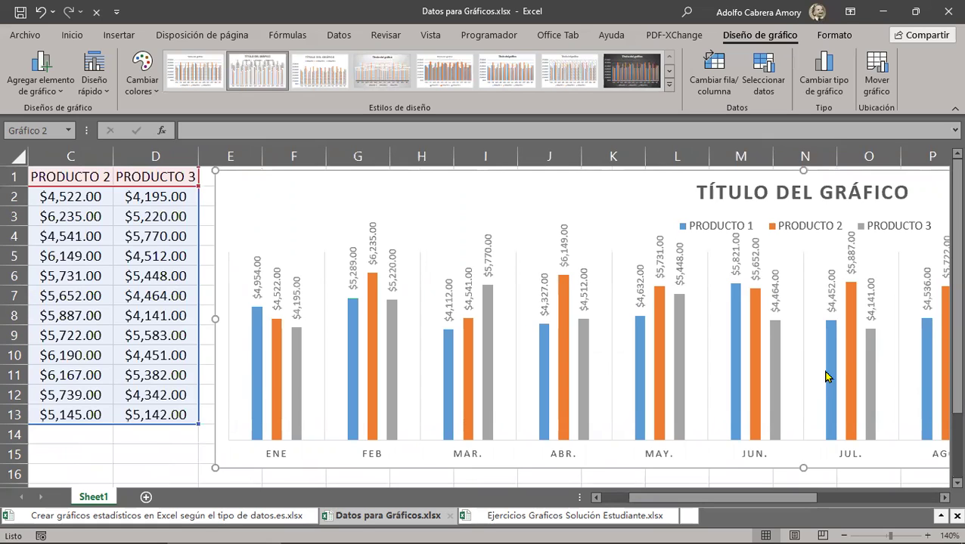
Set the position of the chart's legend to Inferior in the legend format options
left_click(786, 231)
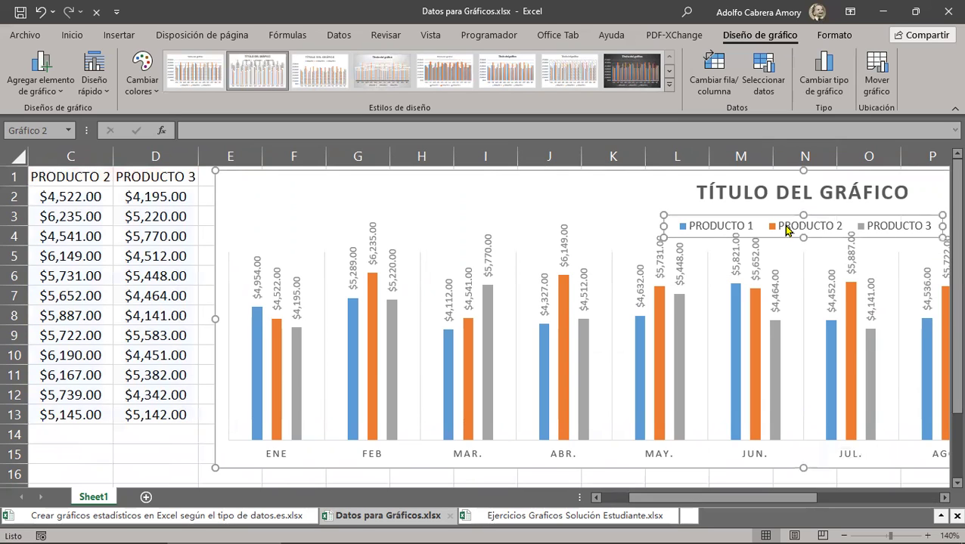
left_click(944, 497)
left_click(944, 497)
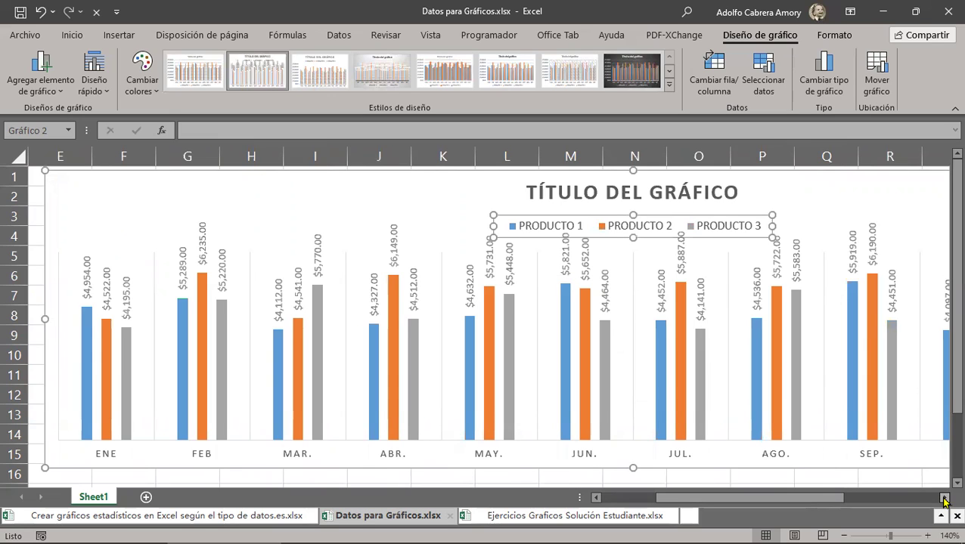
right_click(600, 228)
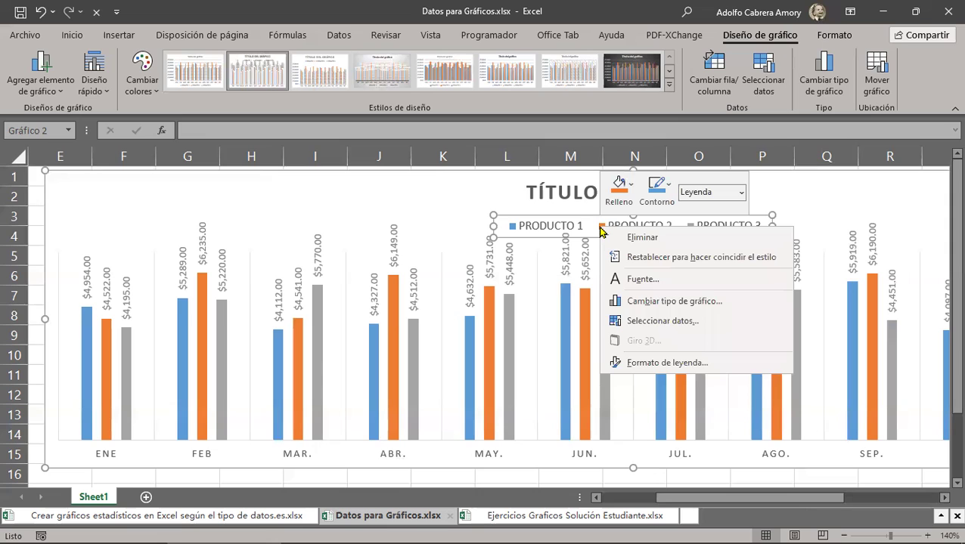
left_click(665, 363)
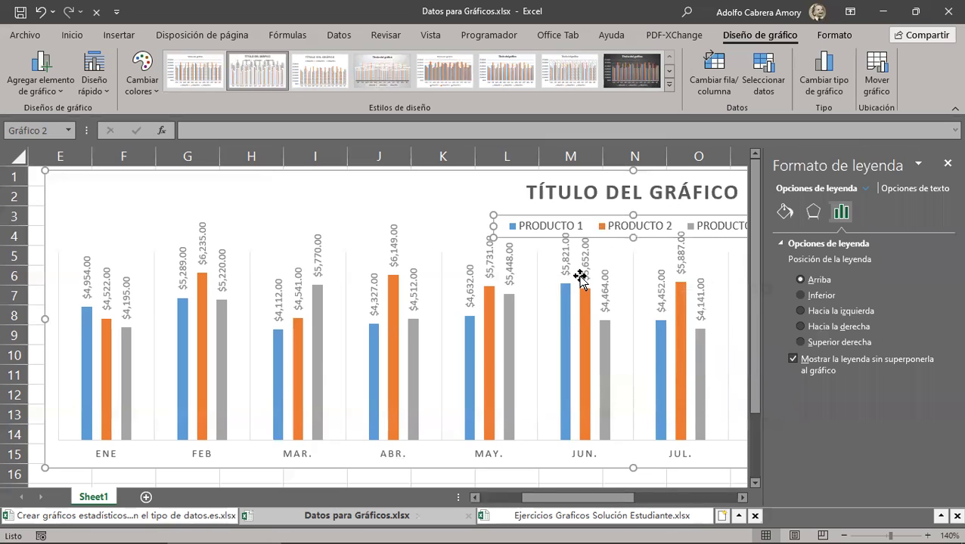
left_click(814, 298)
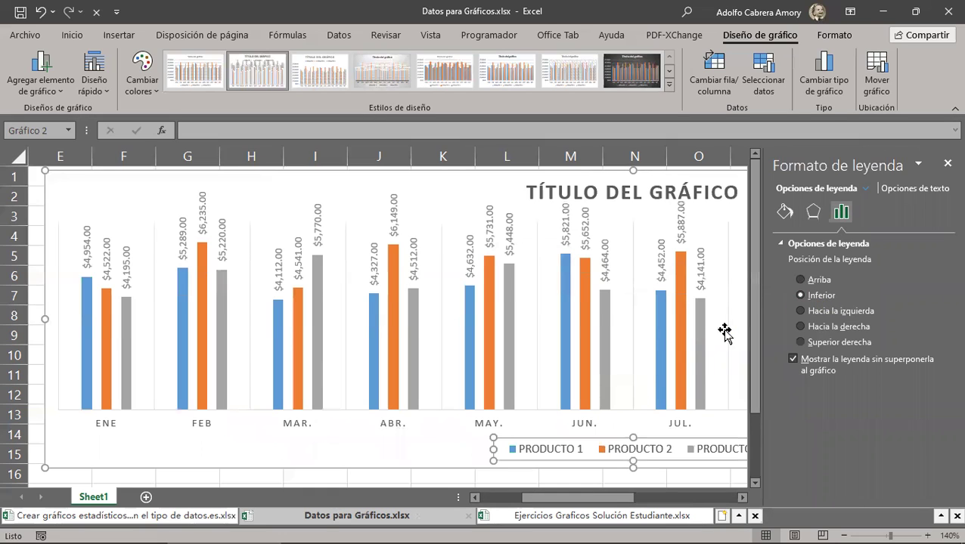
left_click(945, 165)
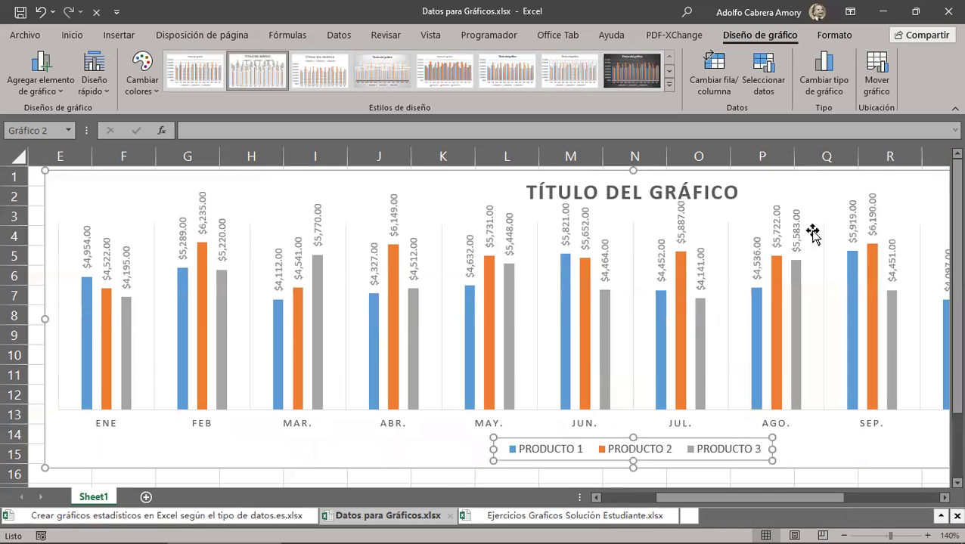
scroll(809, 268, "down", 3)
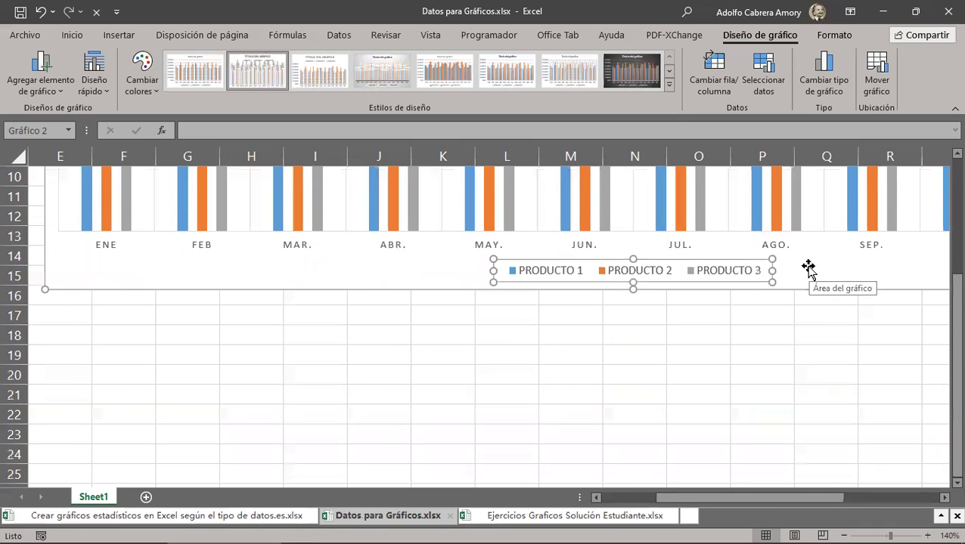
scroll(808, 269, "up", 3)
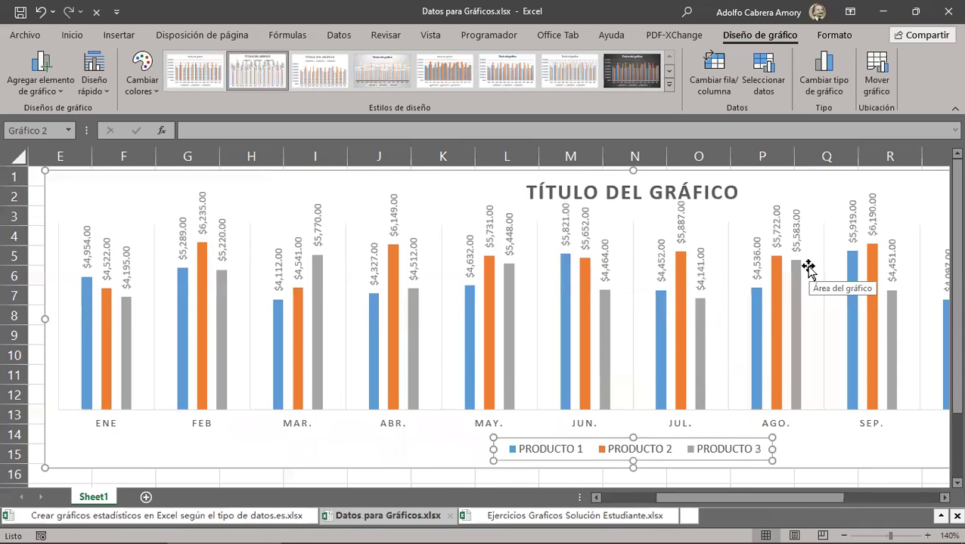
scroll(808, 268, "down", 5)
scroll(808, 269, "up", 5)
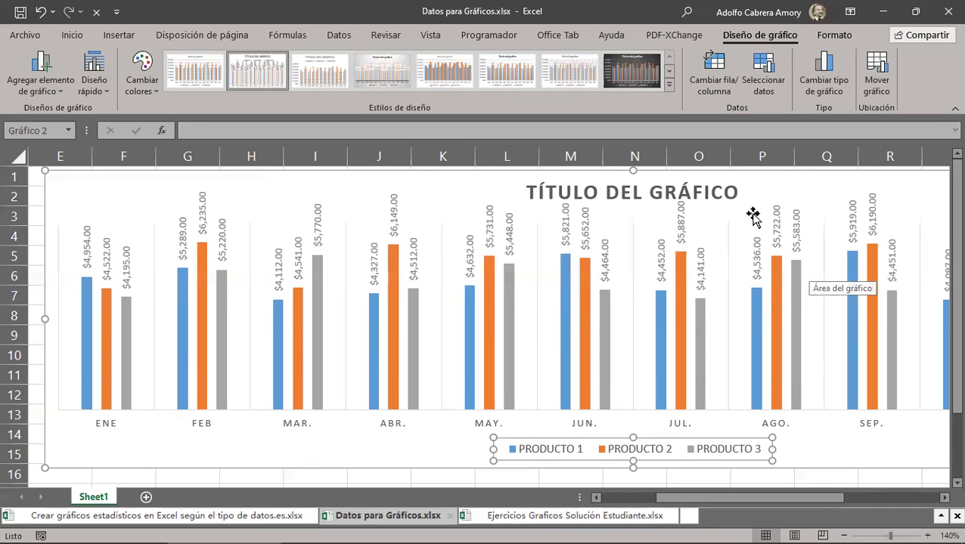
Replace the chart's placeholder title with VENTA DE PRODUCTOS
left_click(622, 195)
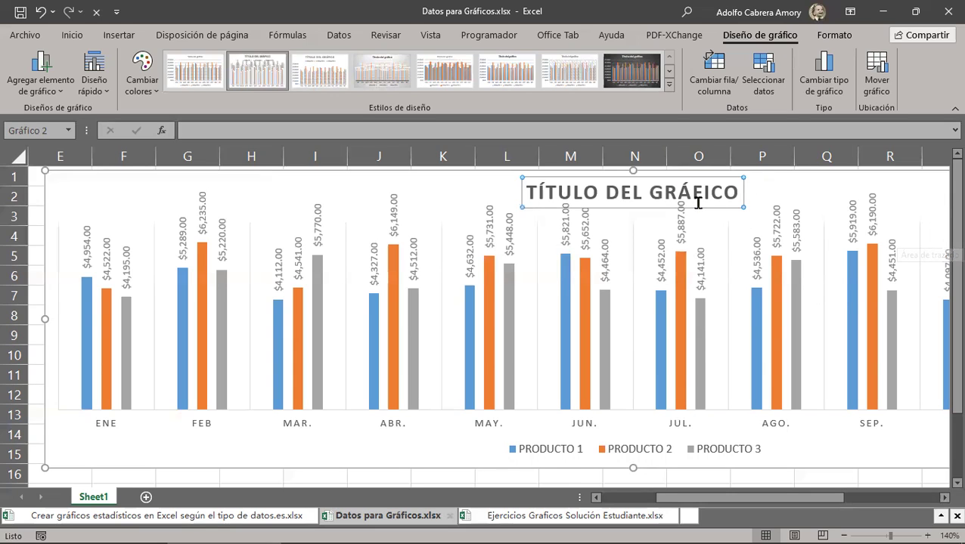
left_click(732, 186)
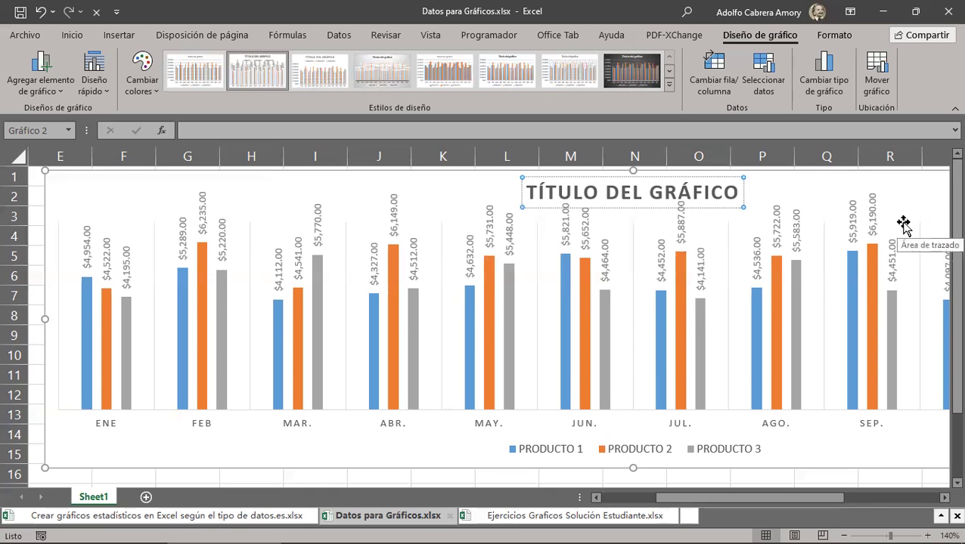
left_click_drag(658, 497, 775, 502)
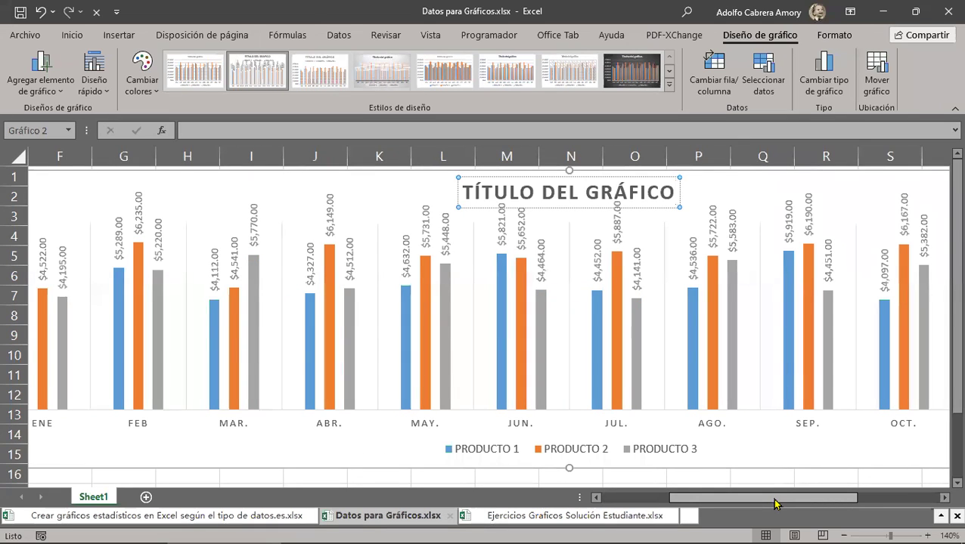
key("BackSpace")
key("BackSpace")
key("BackSpace")
key("BackSpace")
key("BackSpace")
key("BackSpace")
key("BackSpace")
key("BackSpace")
key("BackSpace")
key("BackSpace")
key("BackSpace")
key("BackSpace")
key("BackSpace")
key("BackSpace")
key("BackSpace")
key("BackSpace")
key("BackSpace")
key("BackSpace")
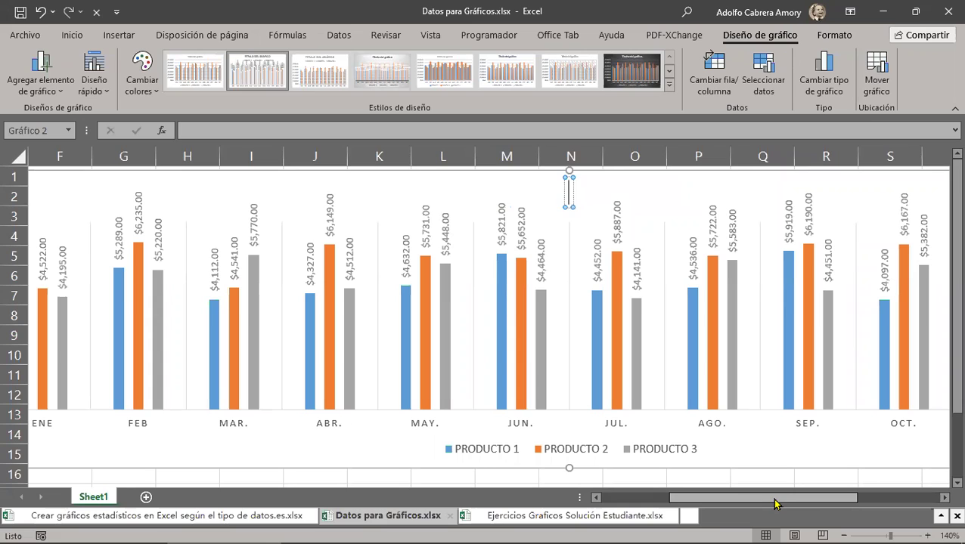
type("VEN")
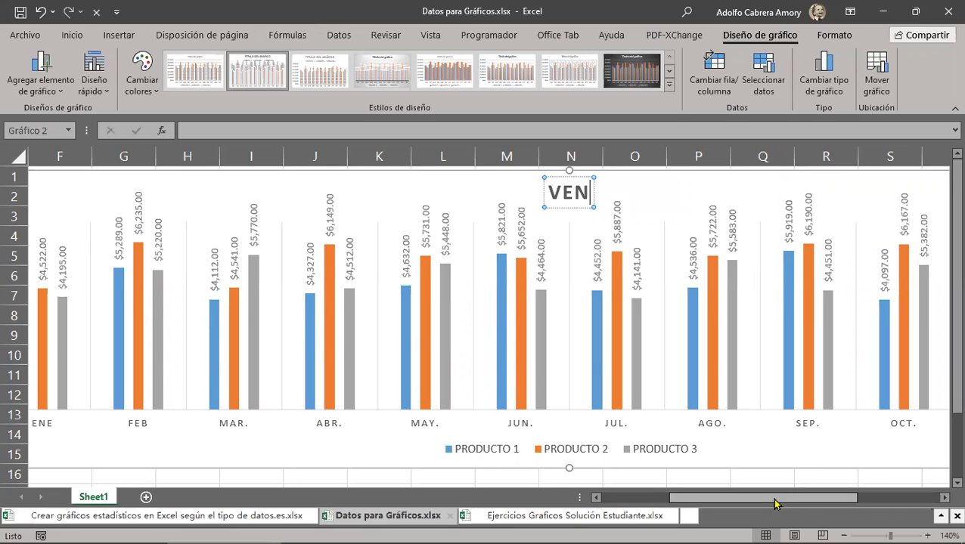
type("TA DE ")
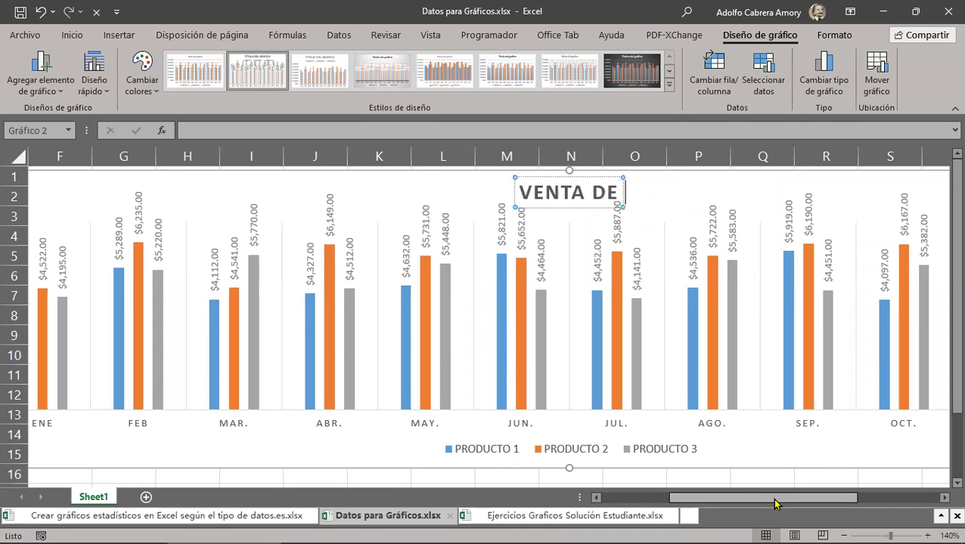
type("PRODUCTOS")
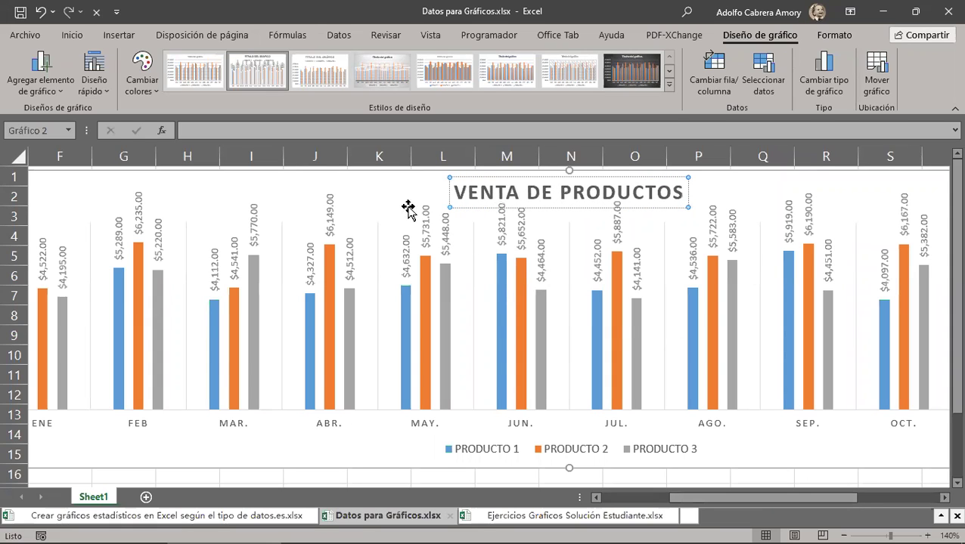
left_click(383, 194)
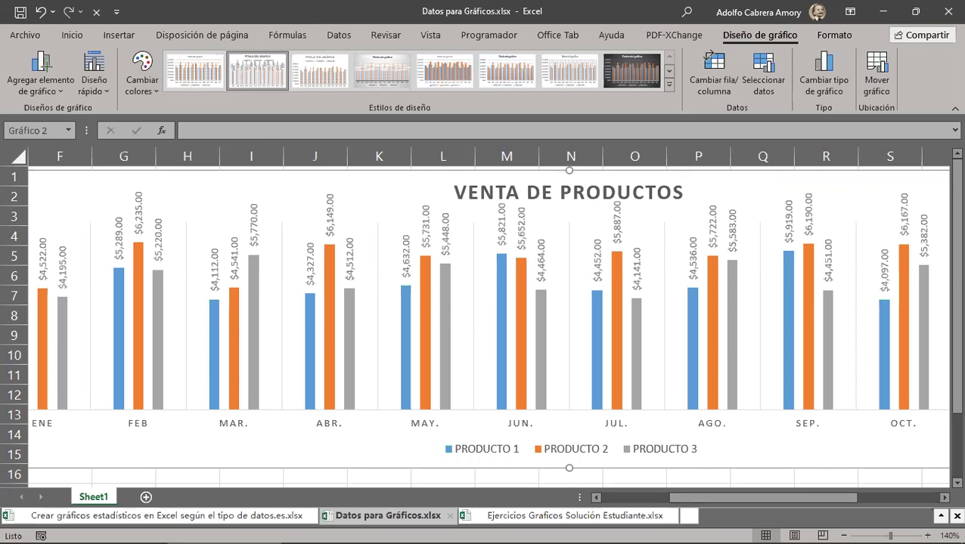
left_click(833, 312)
scroll(833, 313, "down", 4)
scroll(833, 312, "up", 4)
scroll(832, 312, "down", 1)
scroll(832, 312, "up", 1)
Browse the multicolour and monochrome palettes for the chart and apply Paleta de colores 3 with orange, gold and green
left_click_drag(765, 502, 694, 508)
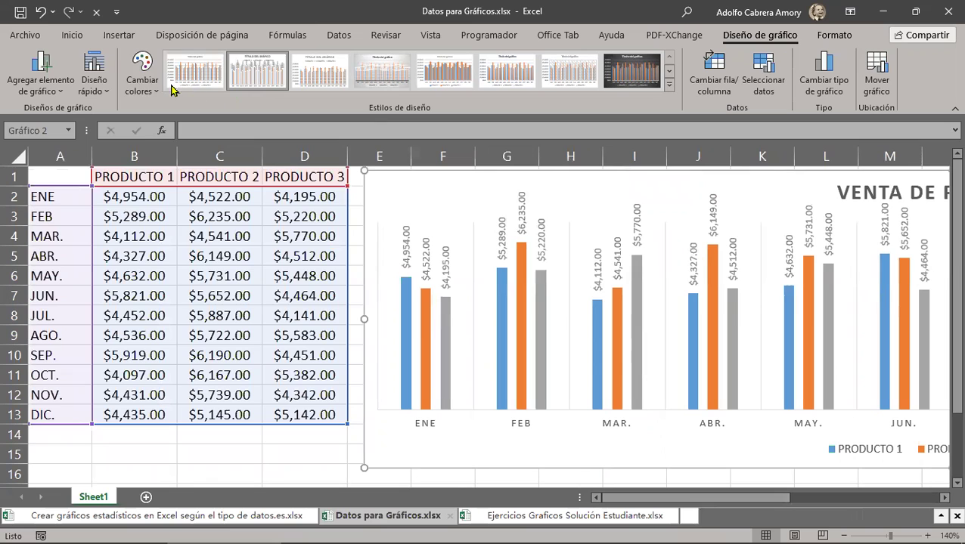
left_click(150, 93)
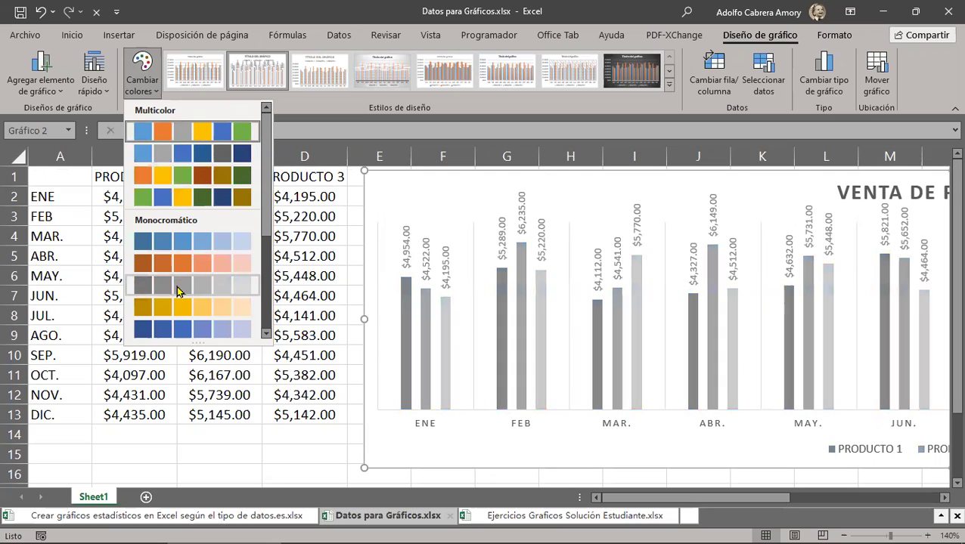
scroll(264, 208, "down", 1)
left_click_drag(265, 208, 260, 290)
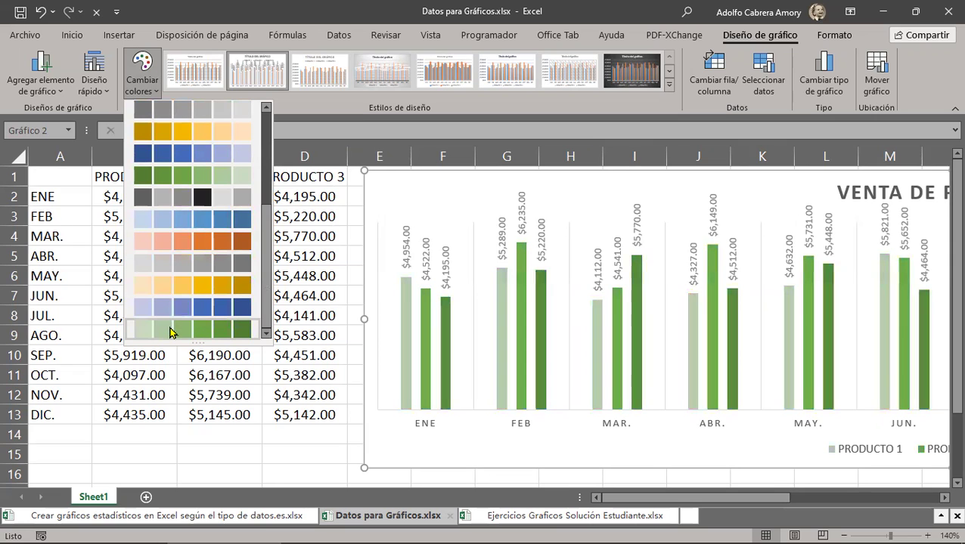
left_click_drag(268, 300, 269, 125)
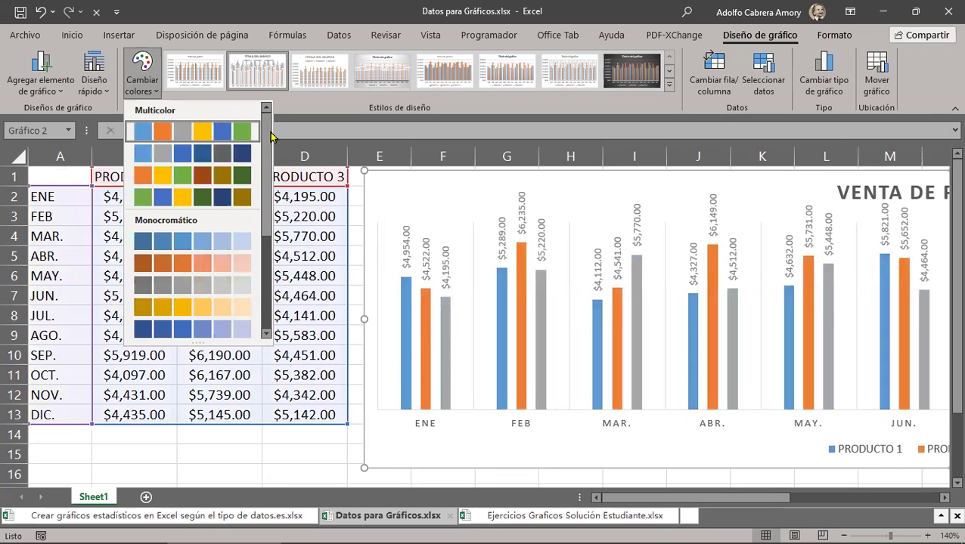
left_click(199, 131)
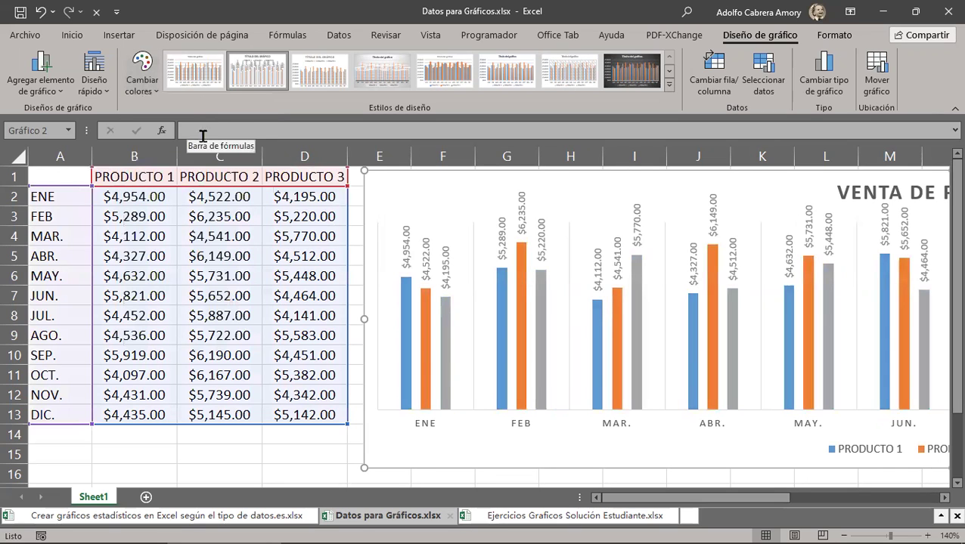
left_click(143, 74)
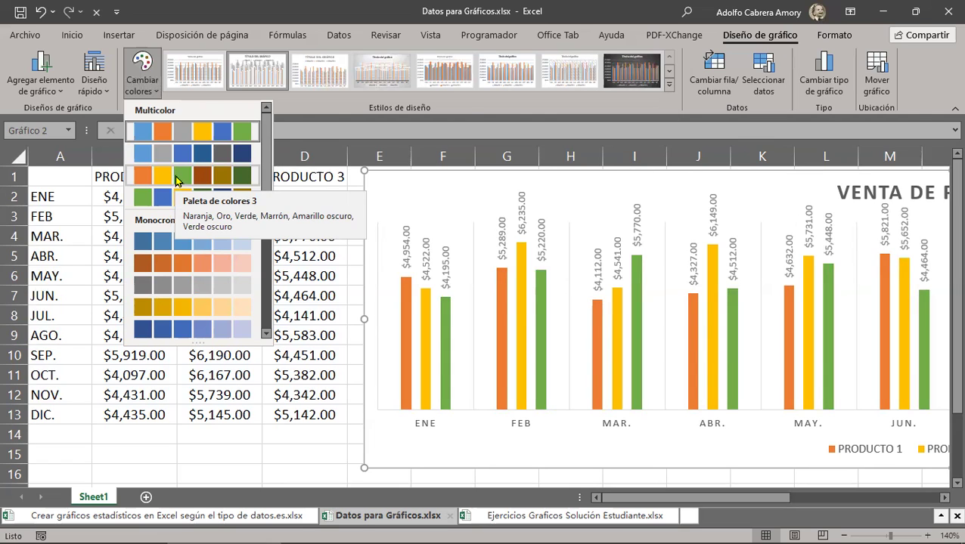
left_click(176, 181)
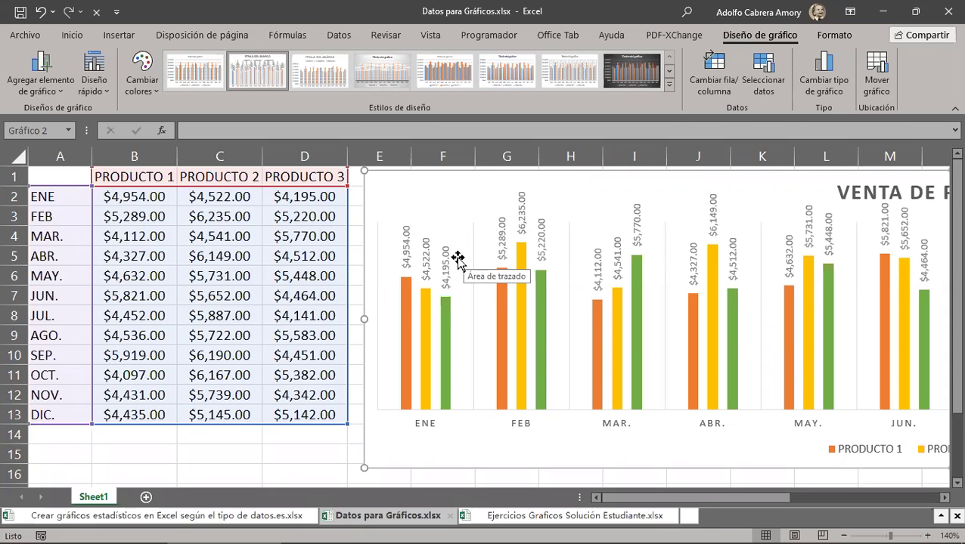
Give all columns of the PRODUCTO 1 series a solid fill in the standard blue colour
left_click(406, 292)
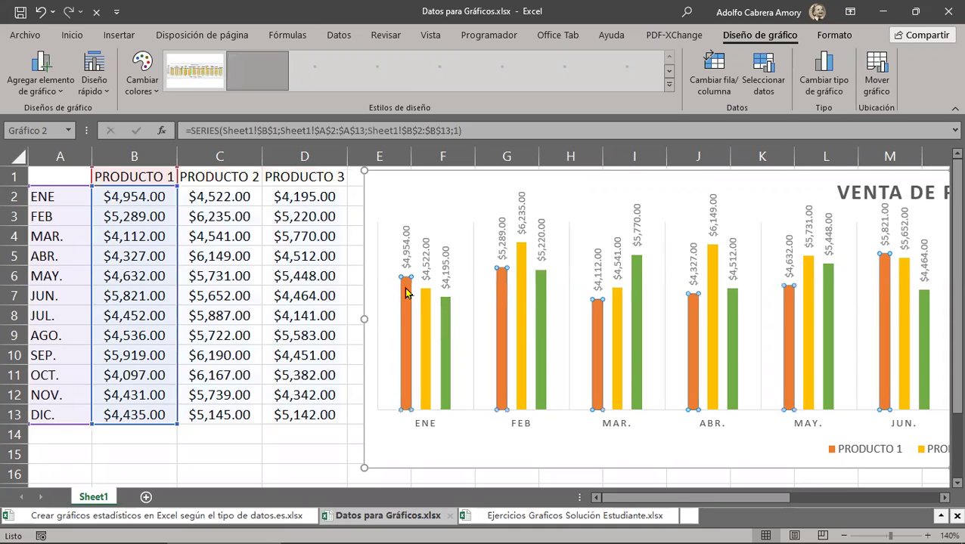
right_click(406, 293)
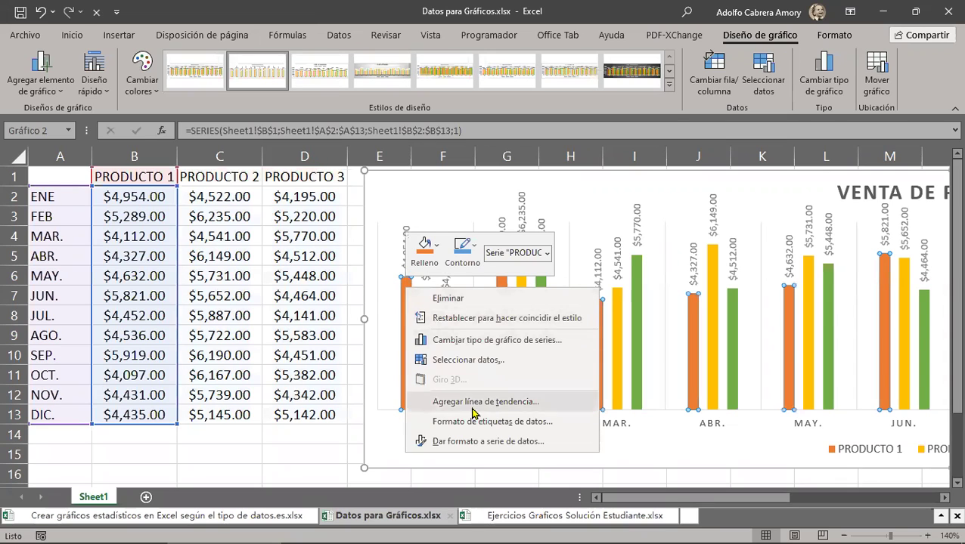
left_click(447, 441)
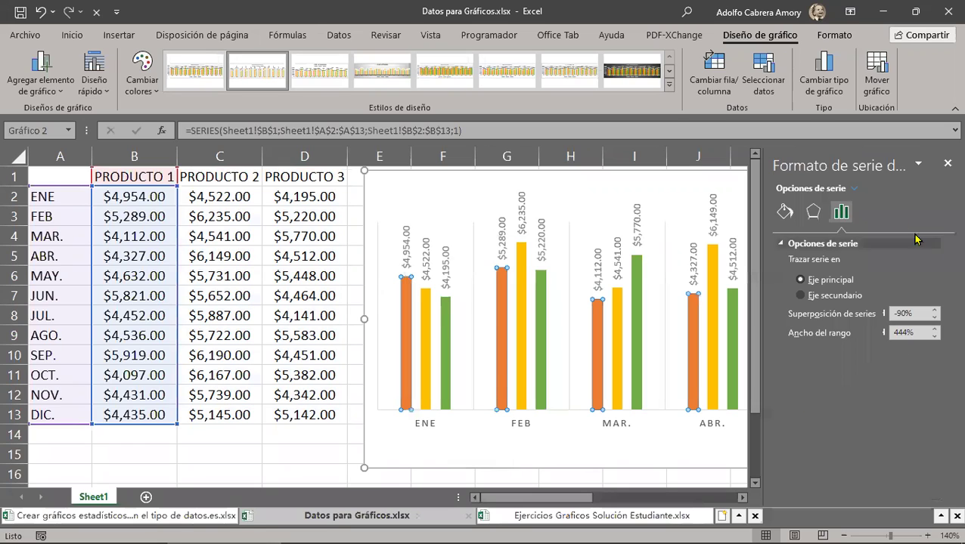
left_click(783, 212)
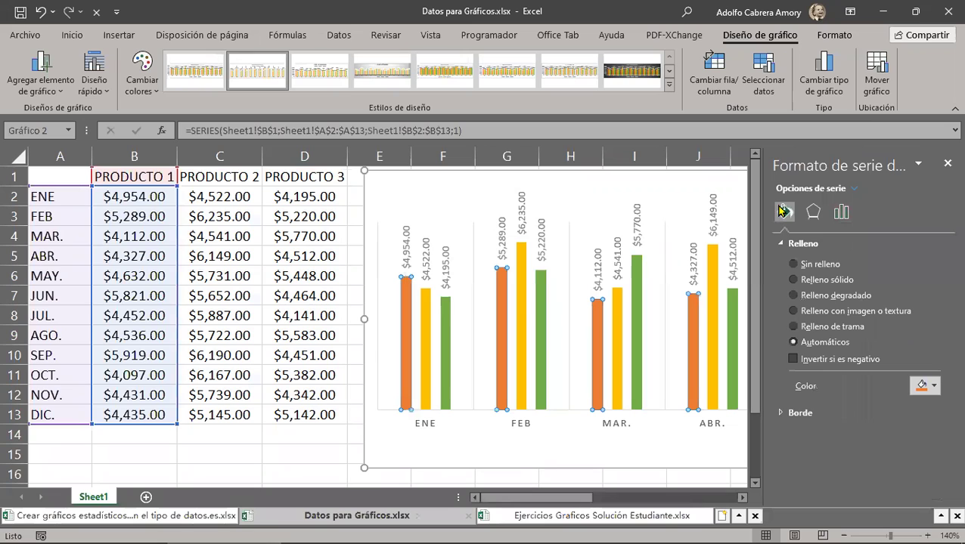
left_click(803, 279)
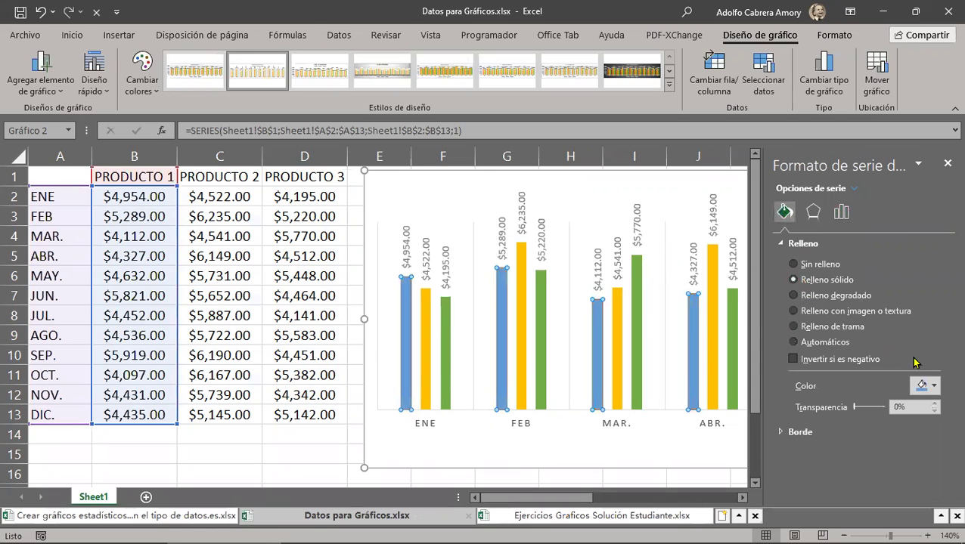
left_click(935, 386)
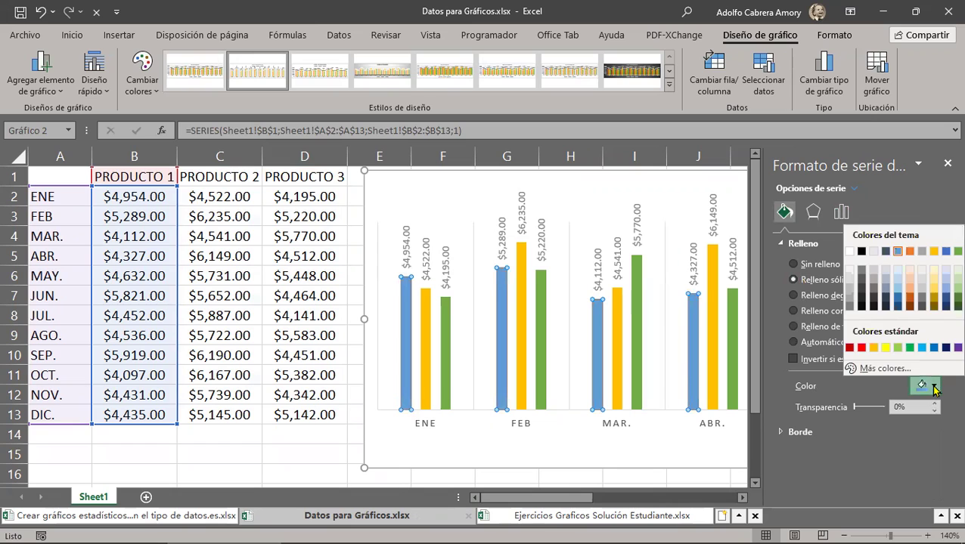
left_click(933, 347)
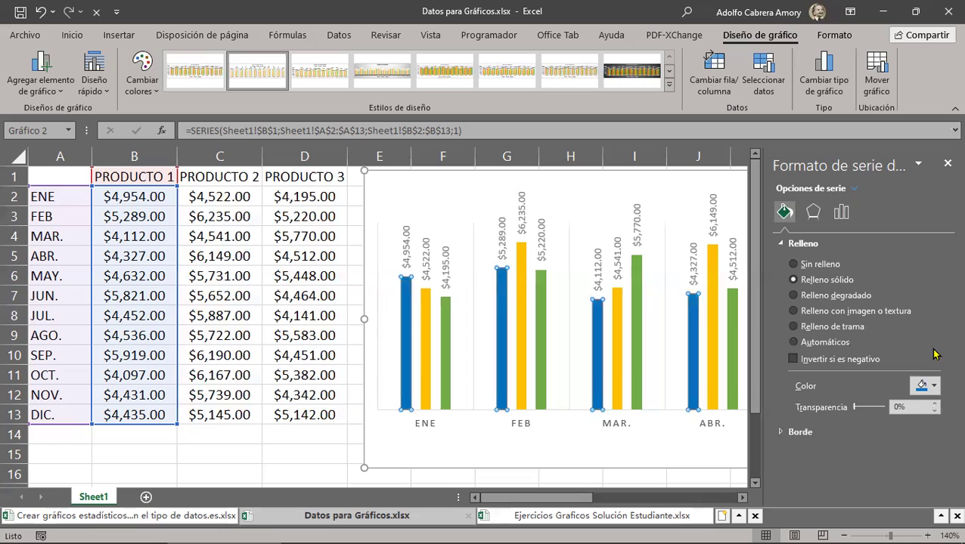
mouse_move(446, 304)
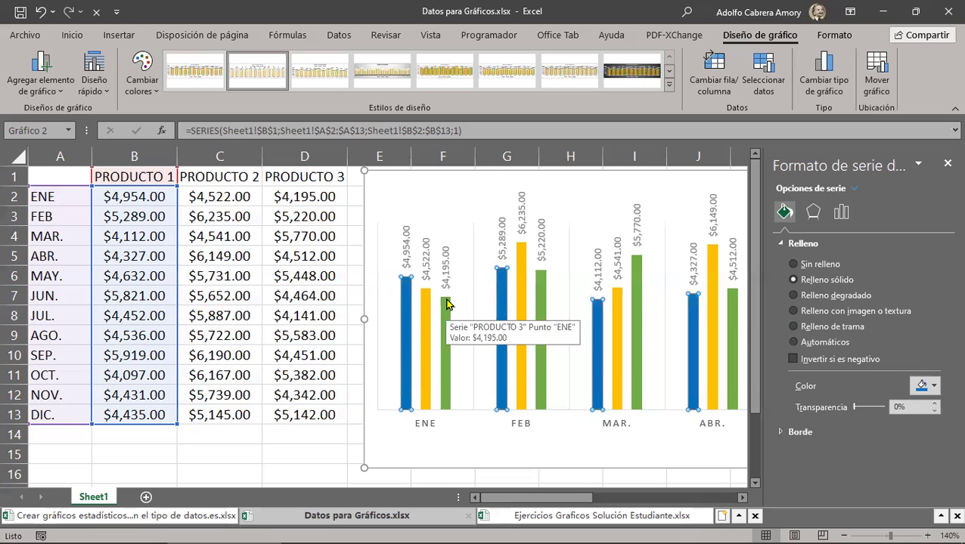
mouse_move(503, 301)
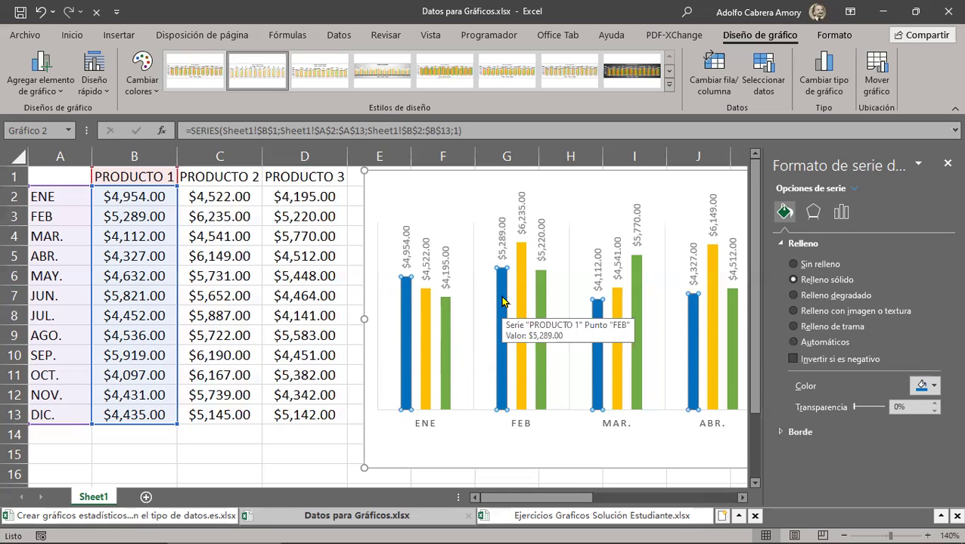
mouse_move(409, 307)
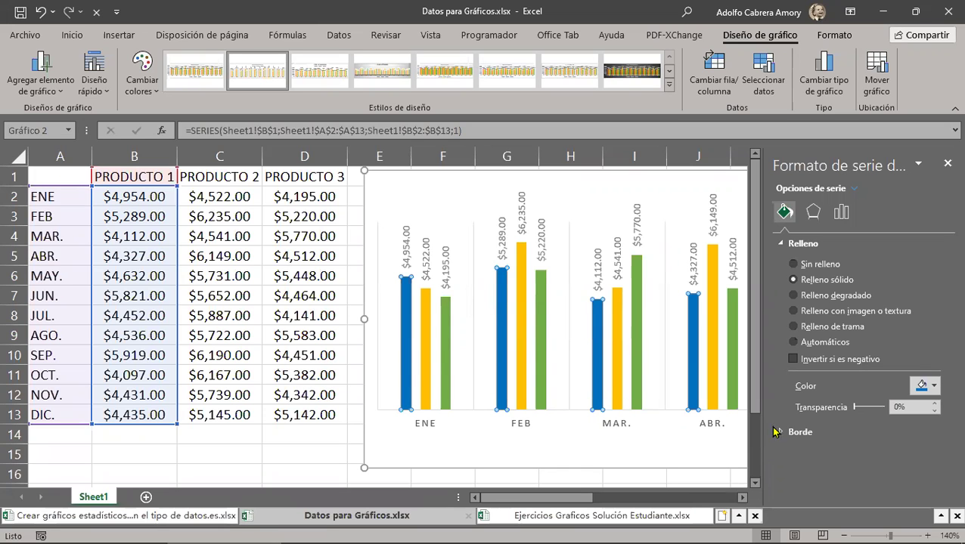
left_click(947, 163)
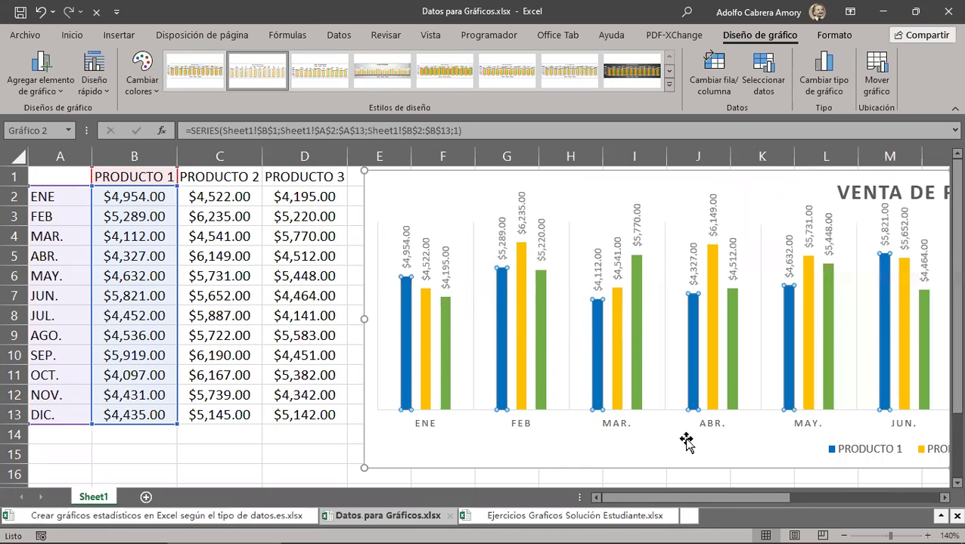
Give only the ENE column of the PRODUCTO 1 series a solid fill in standard yellow
left_click_drag(654, 497, 533, 505)
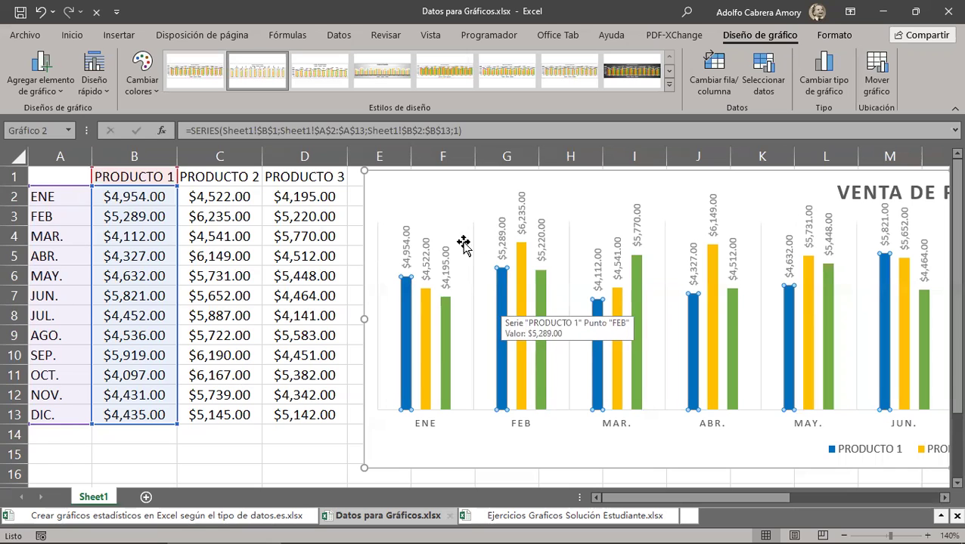
left_click(404, 312)
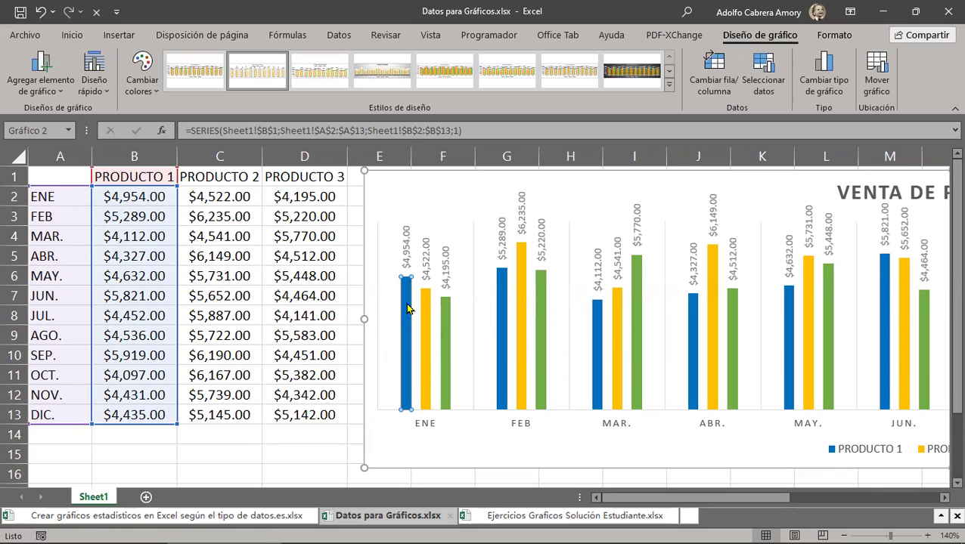
mouse_move(412, 301)
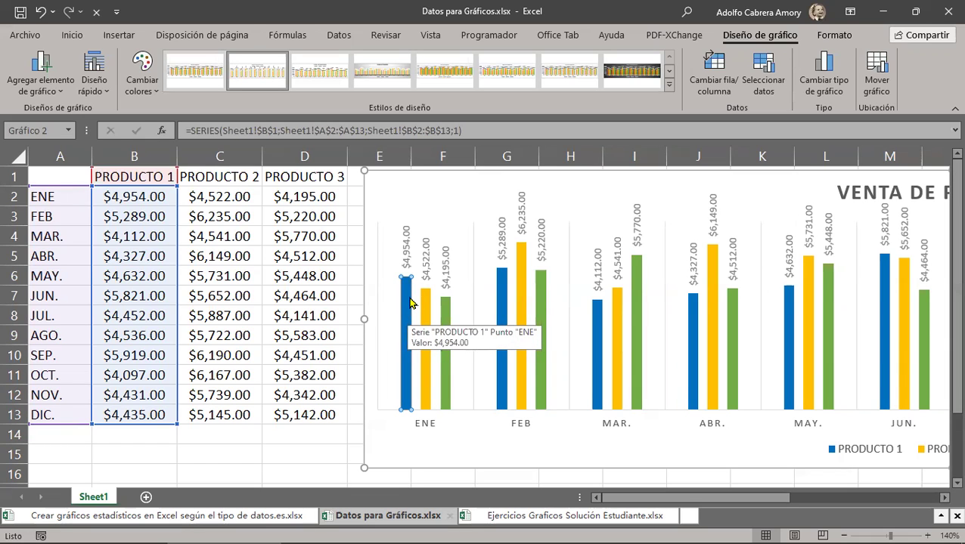
right_click(405, 303)
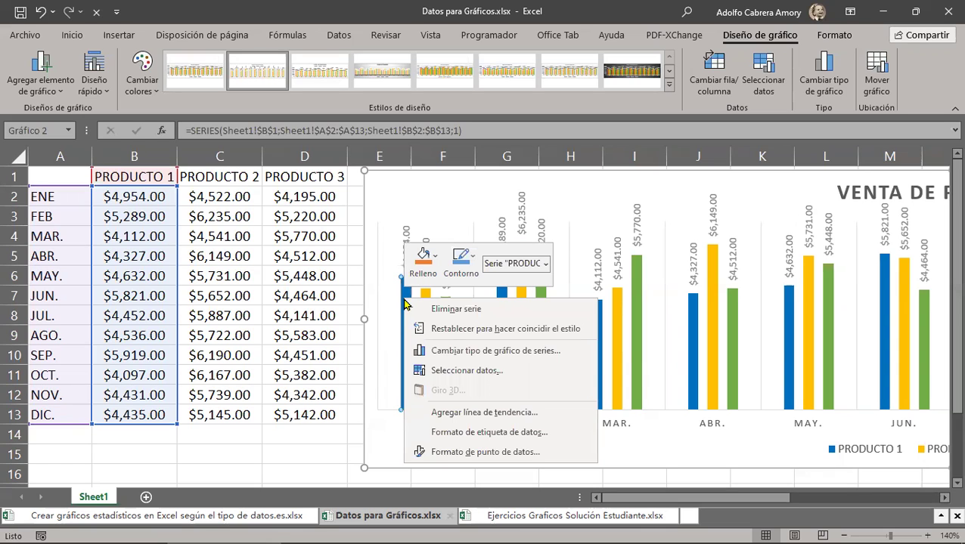
left_click(480, 452)
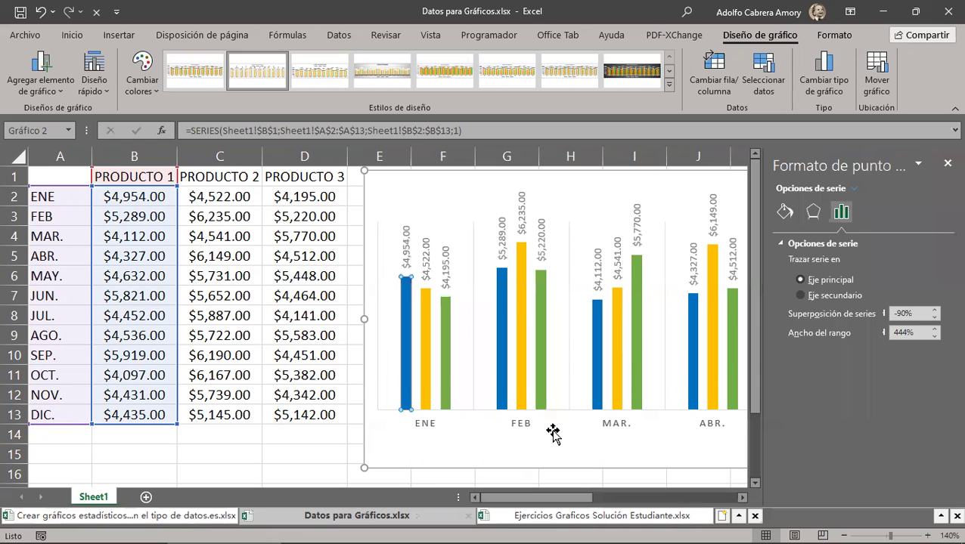
left_click(785, 212)
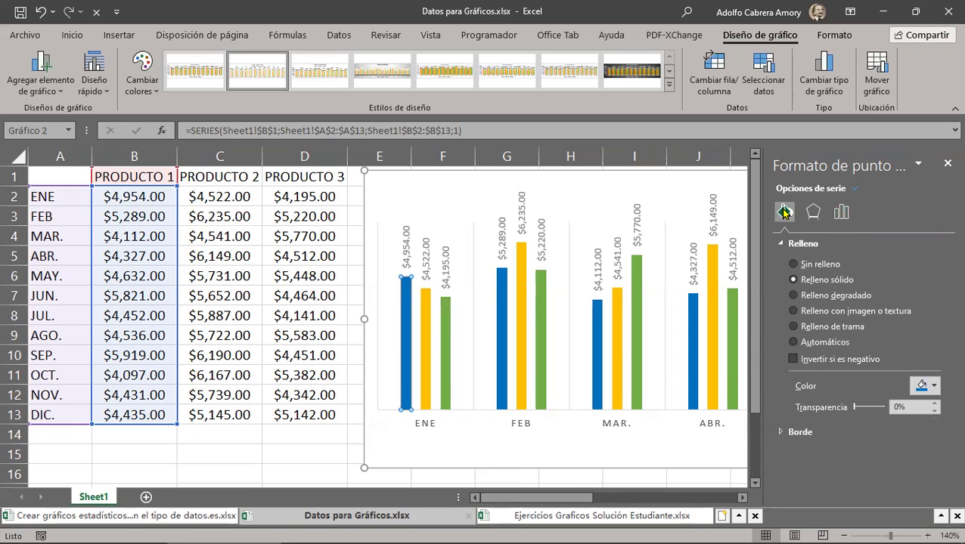
left_click(935, 387)
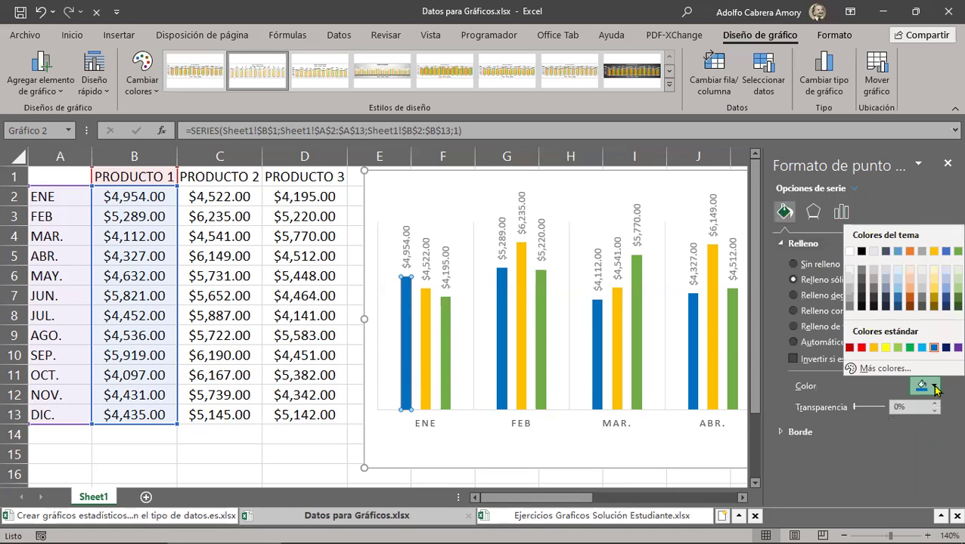
left_click(886, 349)
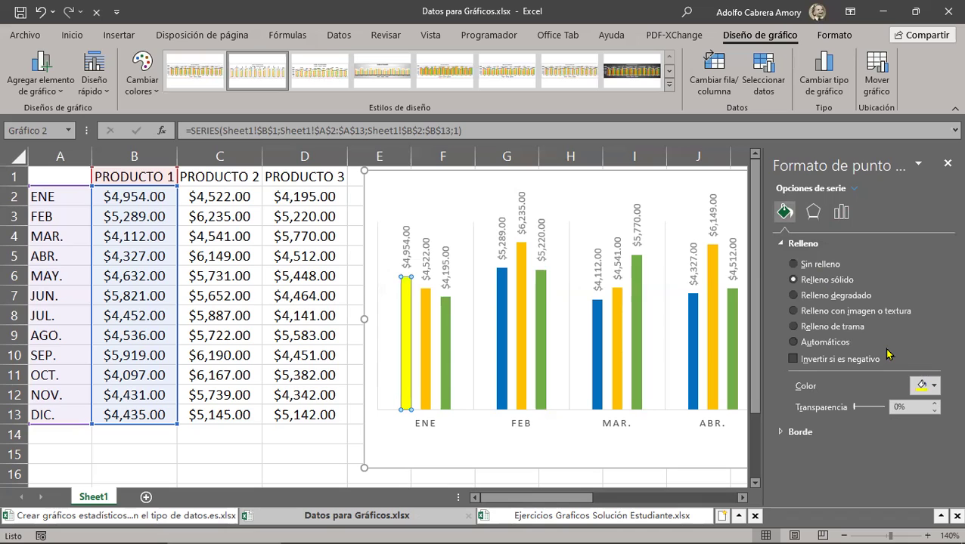
Fill only the FEB column of PRODUCTO 1 with the standard light green and close the data point formatting options
left_click(500, 305)
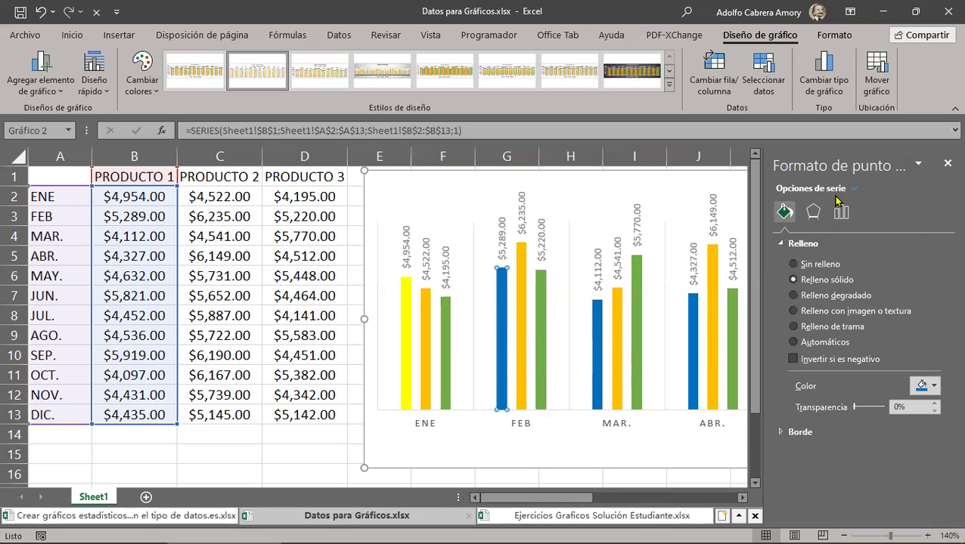
left_click(946, 163)
left_click(935, 387)
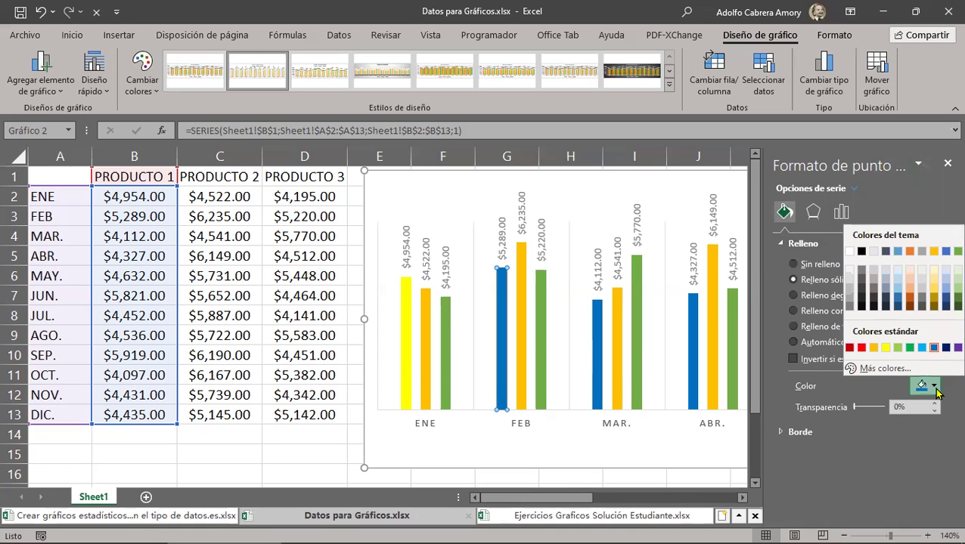
left_click(898, 348)
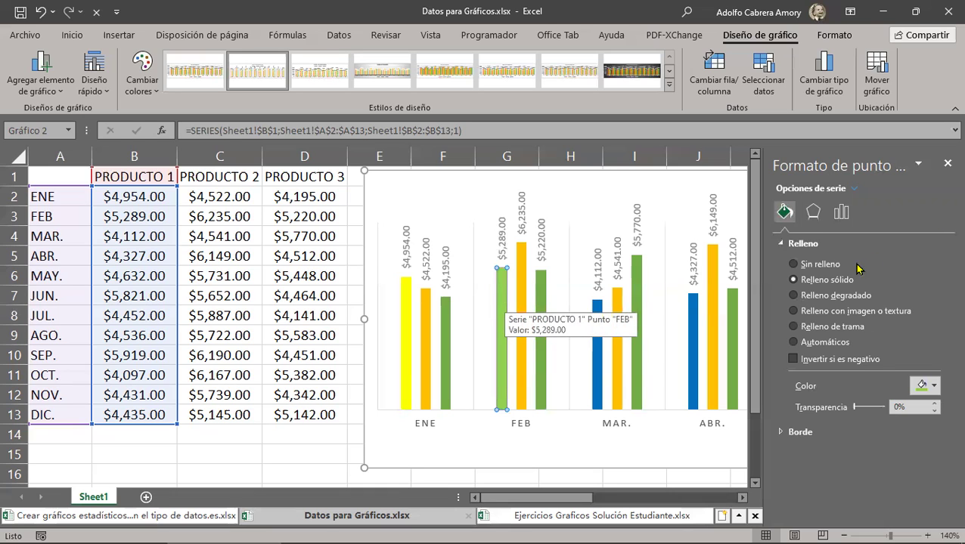
left_click(945, 160)
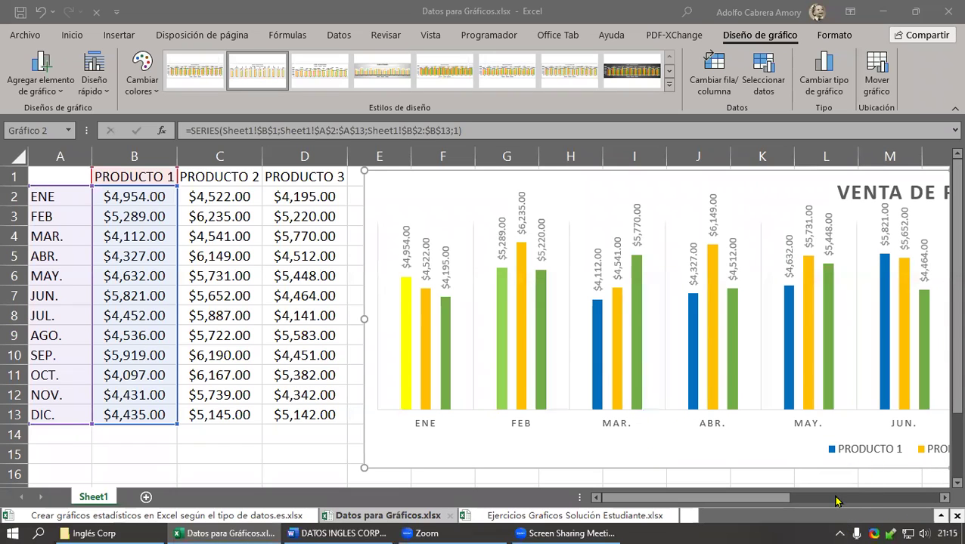
Apply the quick layout that has no chart title, a vertical axis, data labels on every series and the legend below
key("Right")
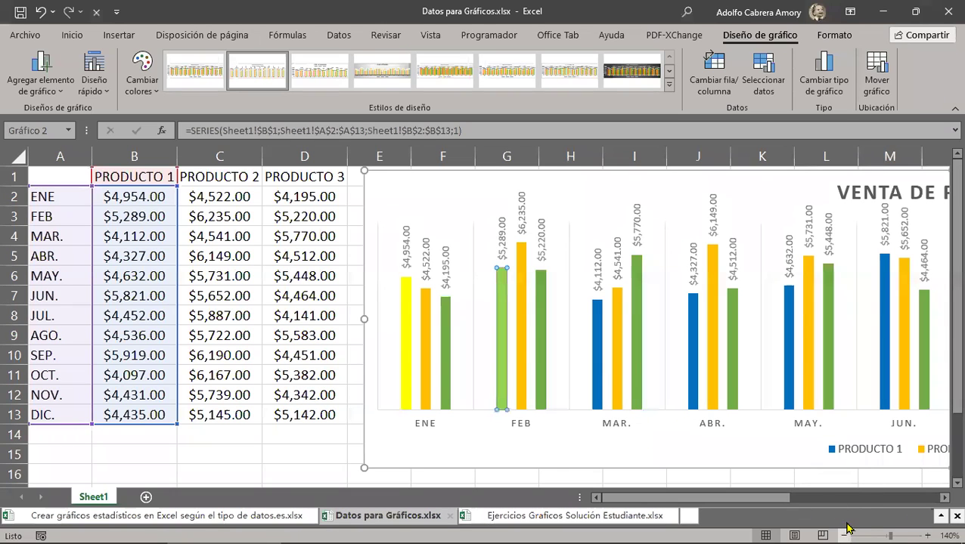
left_click(846, 527)
left_click(846, 527)
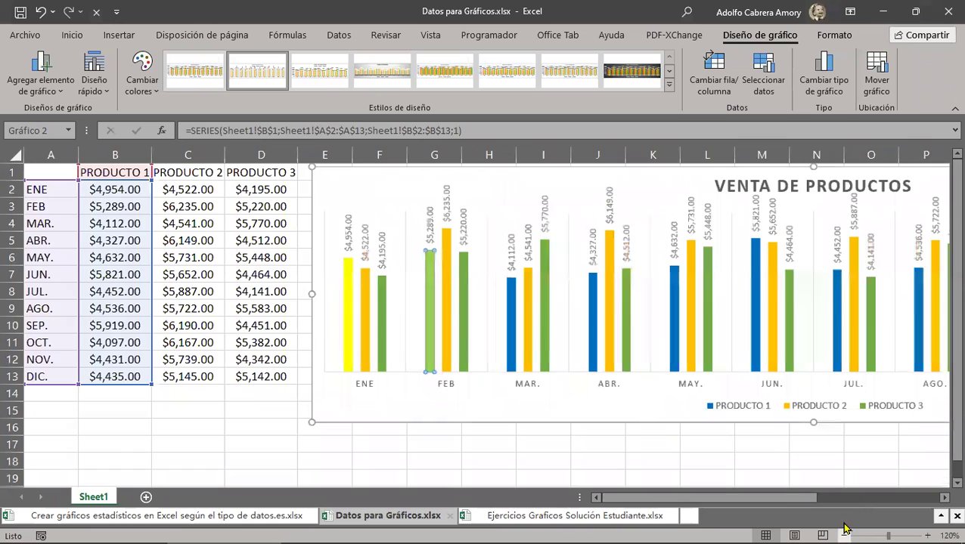
left_click(845, 527)
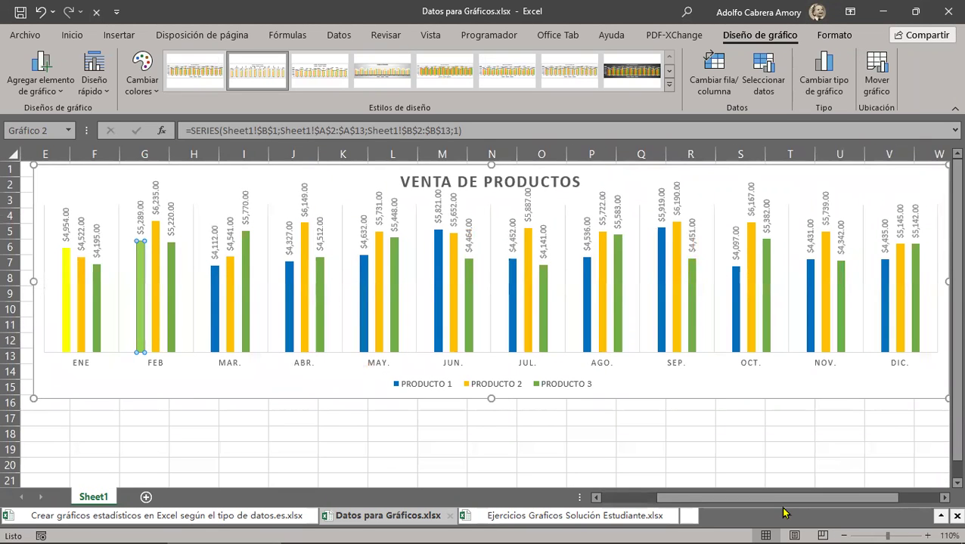
left_click_drag(771, 497, 718, 503)
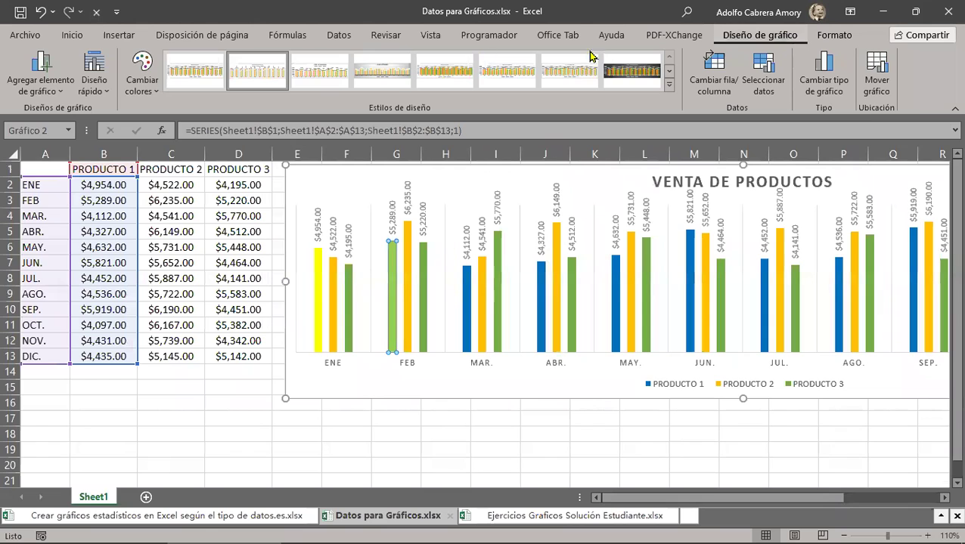
left_click(97, 97)
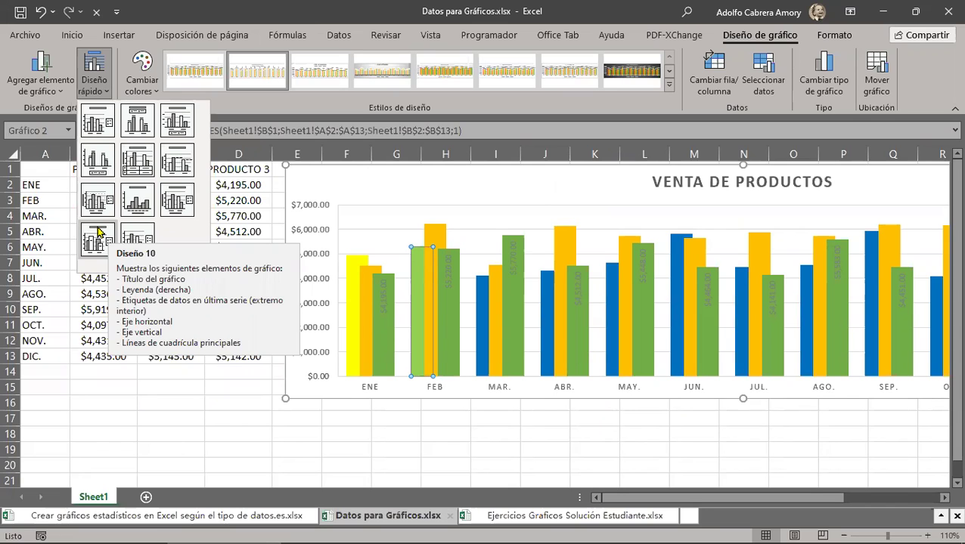
left_click(100, 166)
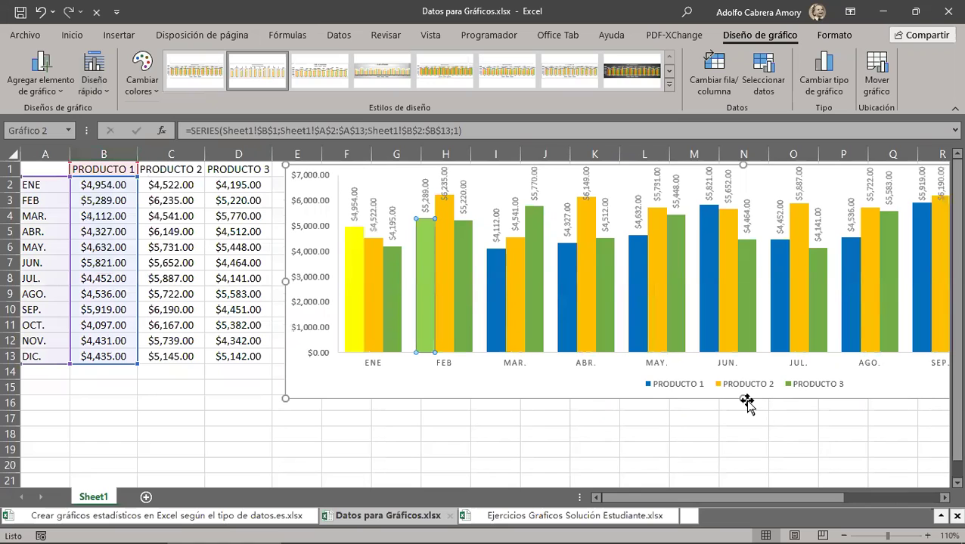
Increase the chart's height by extending its lower edge to about row 25
mouse_move(743, 397)
left_mouse_down()
mouse_move(752, 482)
mouse_move(753, 389)
left_mouse_up()
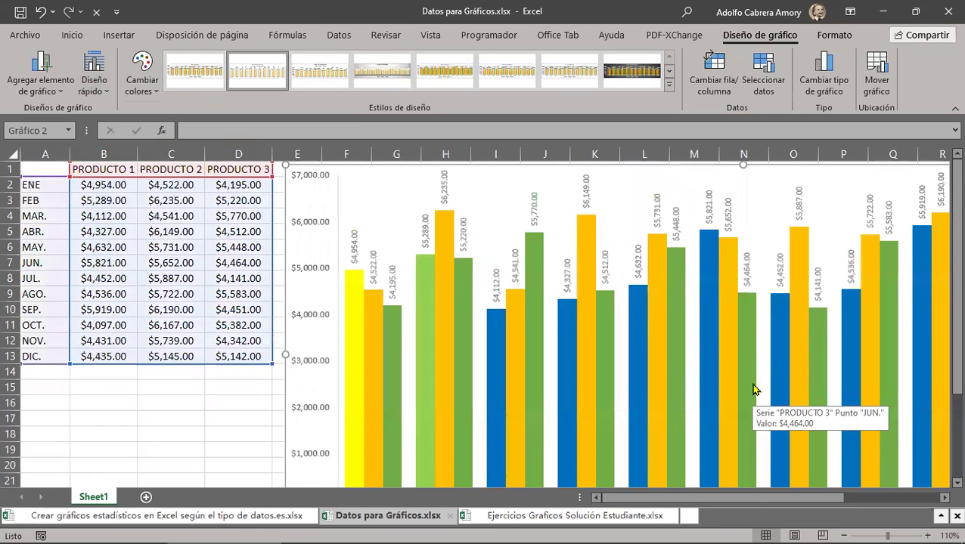
scroll(752, 389, "down", 3)
scroll(752, 390, "up", 3)
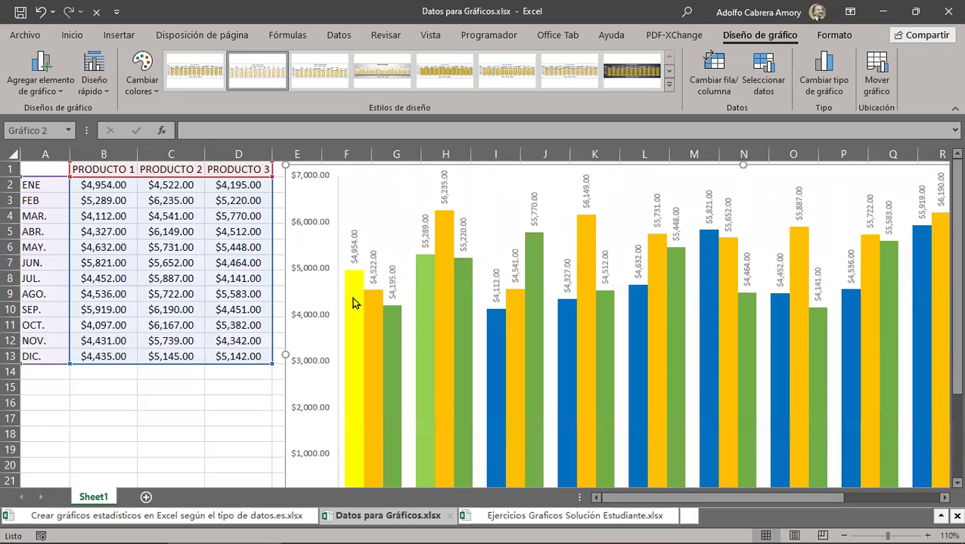
mouse_move(352, 303)
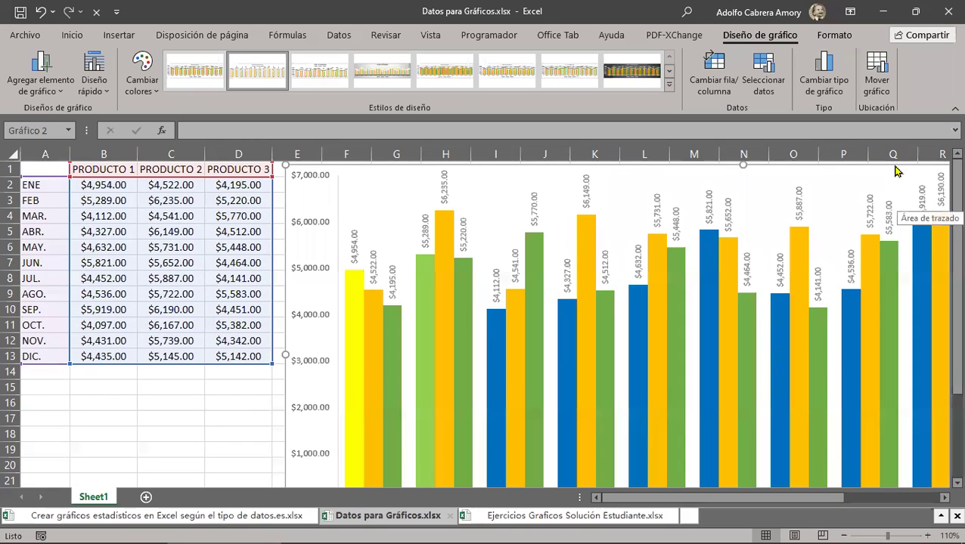
Swap the chart's rows and columns to group the months by product, and swap them back to group by month
left_click(730, 94)
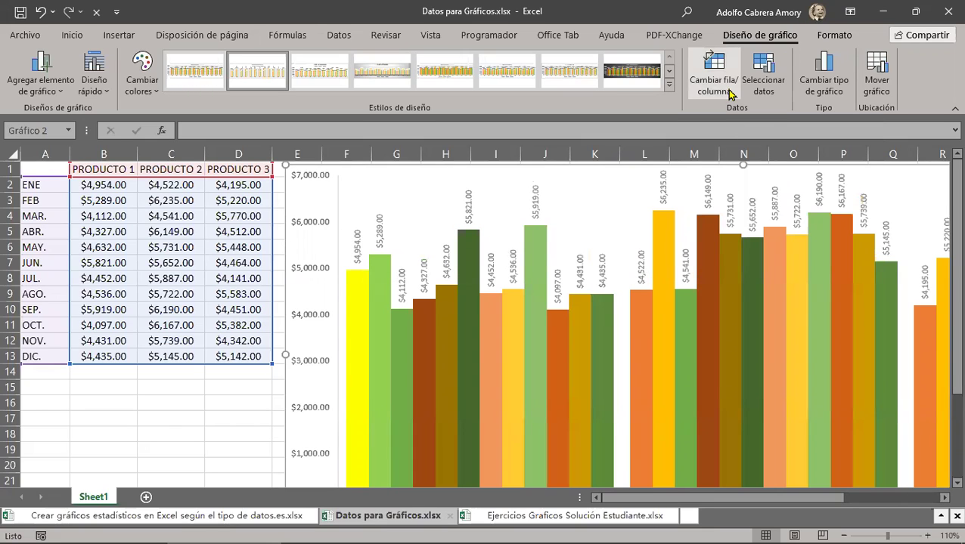
scroll(697, 386, "down", 4)
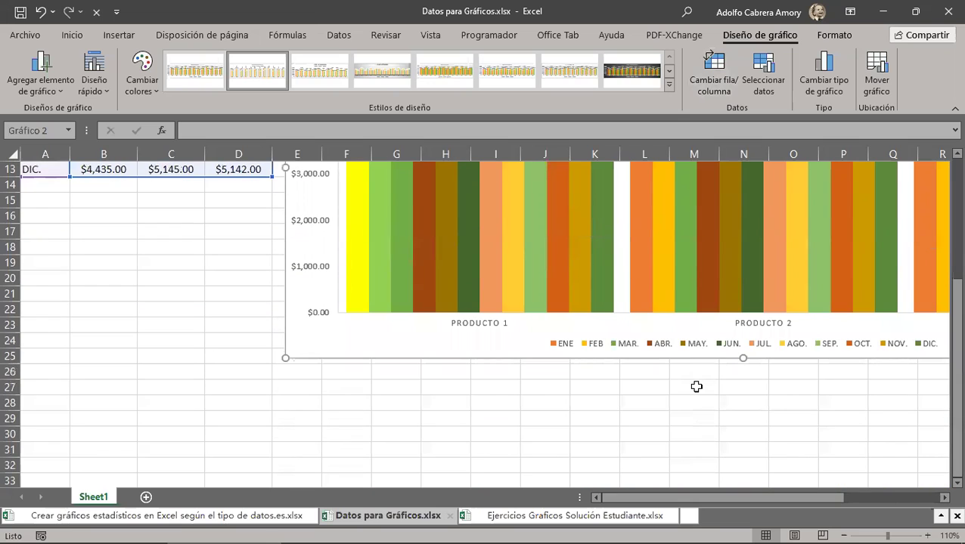
scroll(696, 387, "up", 2)
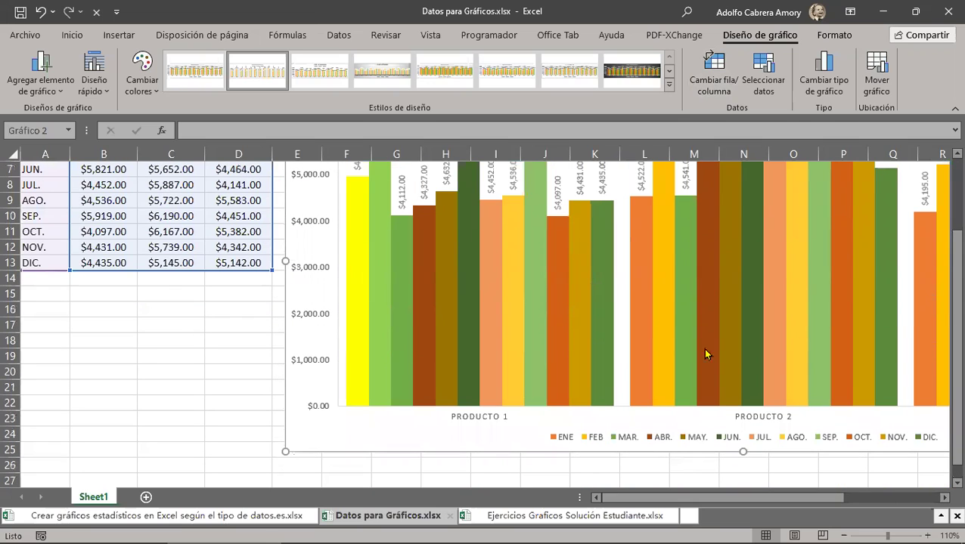
left_click(713, 86)
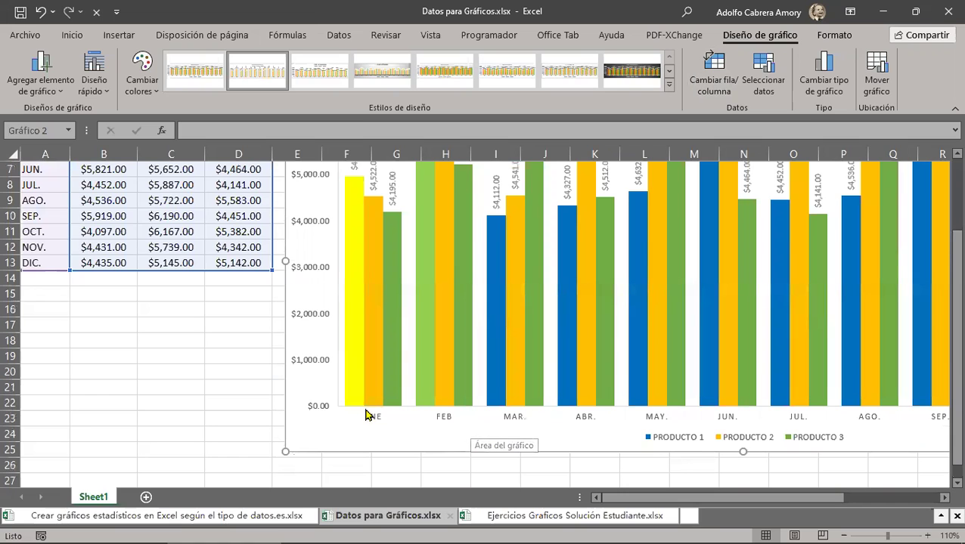
Compare the ENE, FEB and MAR. rows of the table with their column groups in the chart
scroll(392, 275, "up", 2)
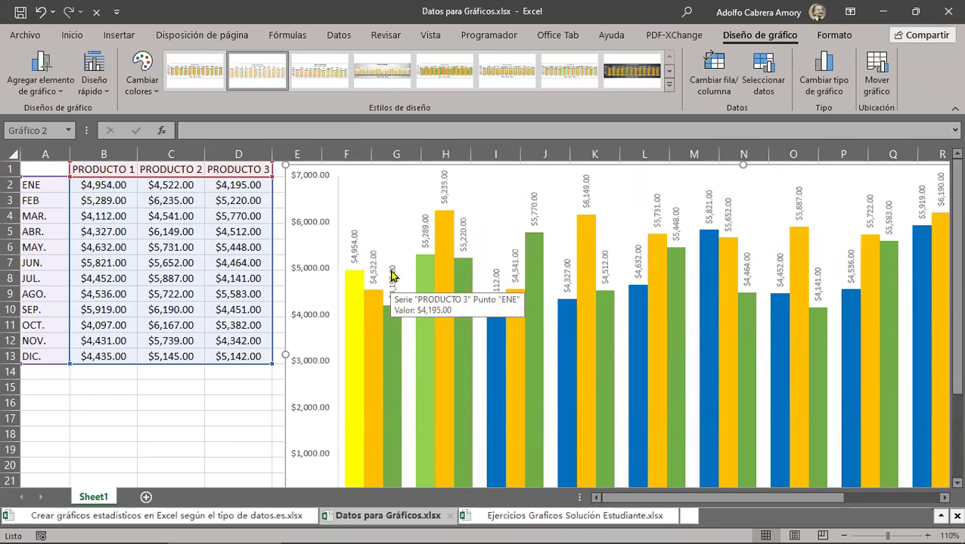
left_click_drag(51, 186, 249, 190)
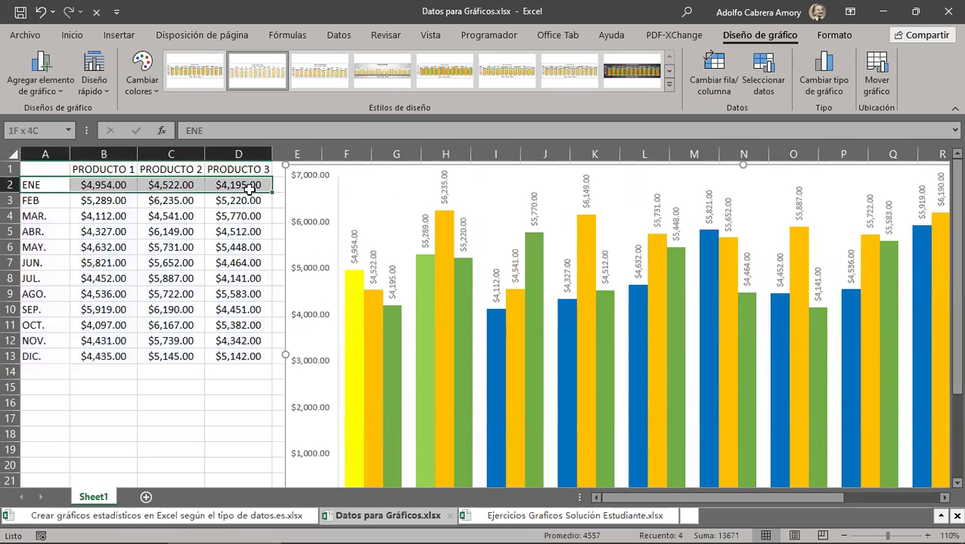
scroll(614, 212, "down", 3)
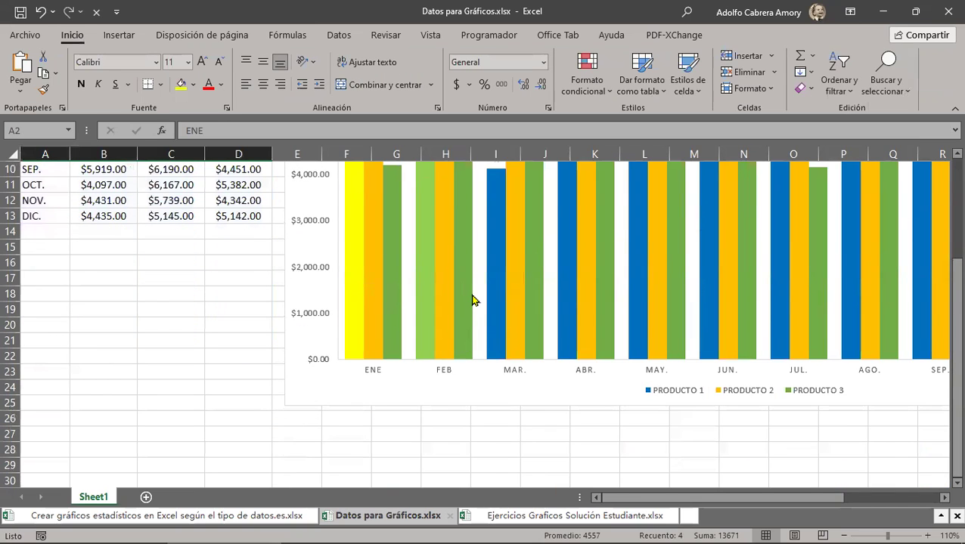
scroll(472, 301, "up", 3)
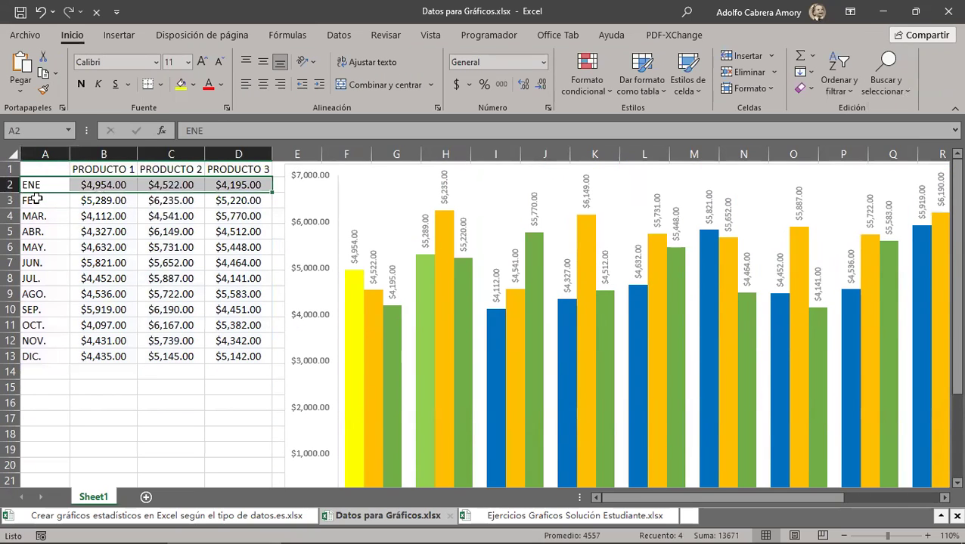
left_click_drag(36, 199, 241, 200)
scroll(553, 221, "down", 4)
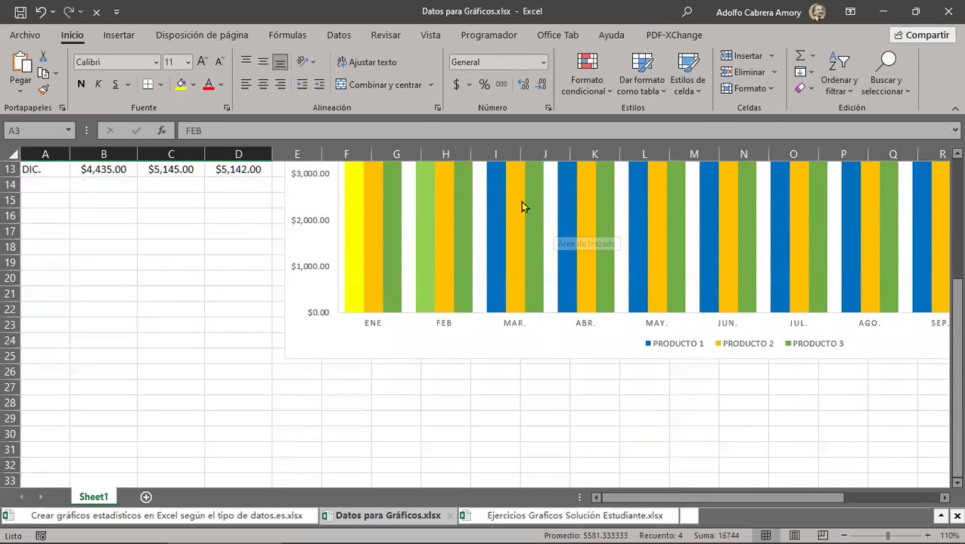
scroll(514, 214, "up", 4)
left_click_drag(49, 215, 216, 219)
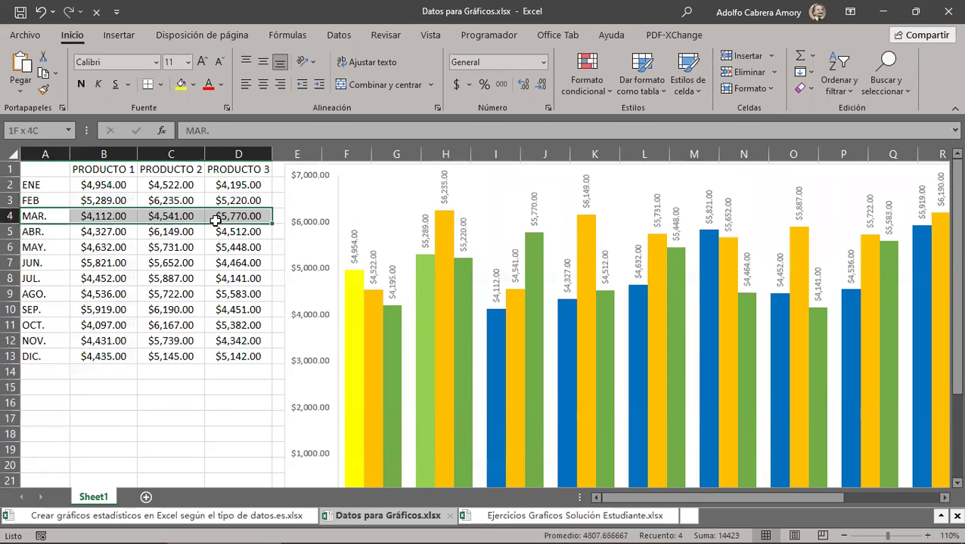
scroll(610, 267, "down", 4)
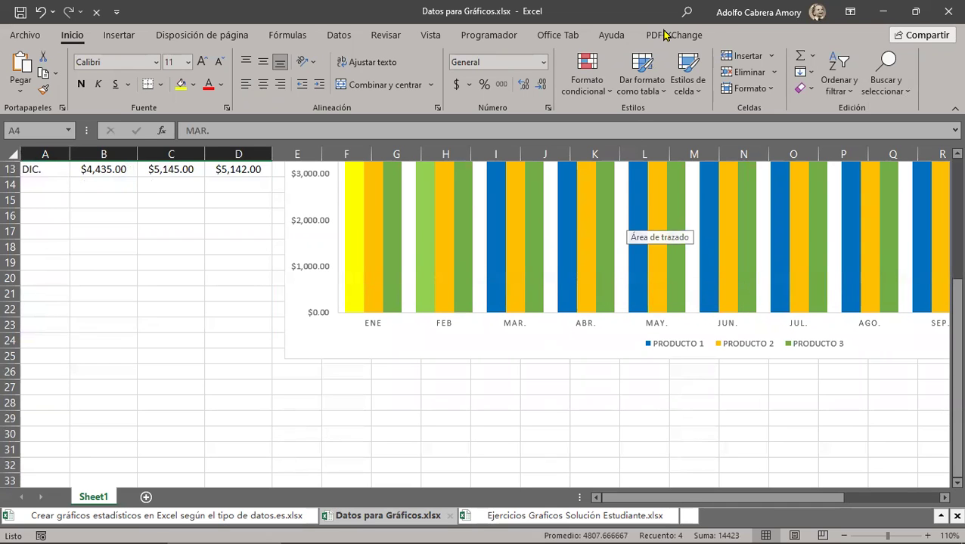
Switch the chart's rows and columns so that the monthly columns are grouped by product
left_click(655, 276)
scroll(670, 282, "up", 4)
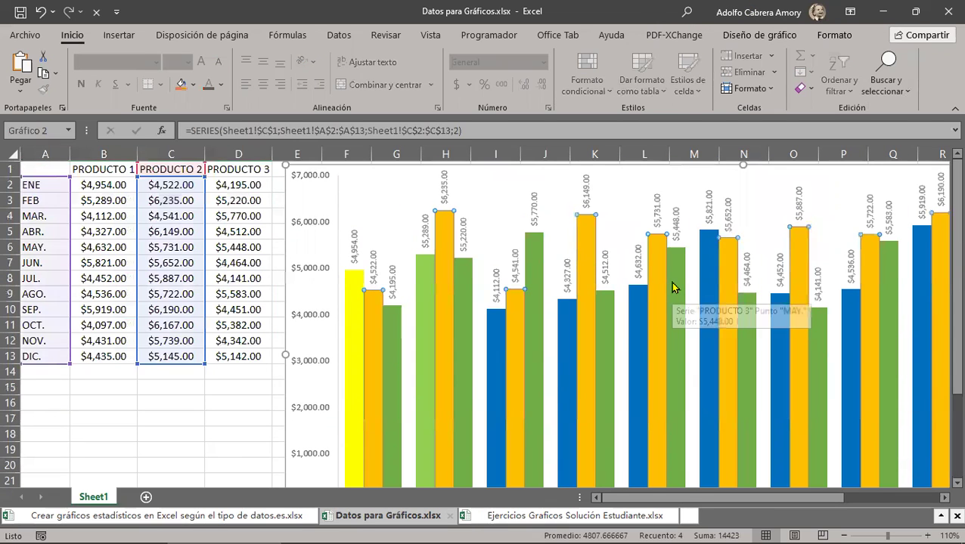
left_click(758, 39)
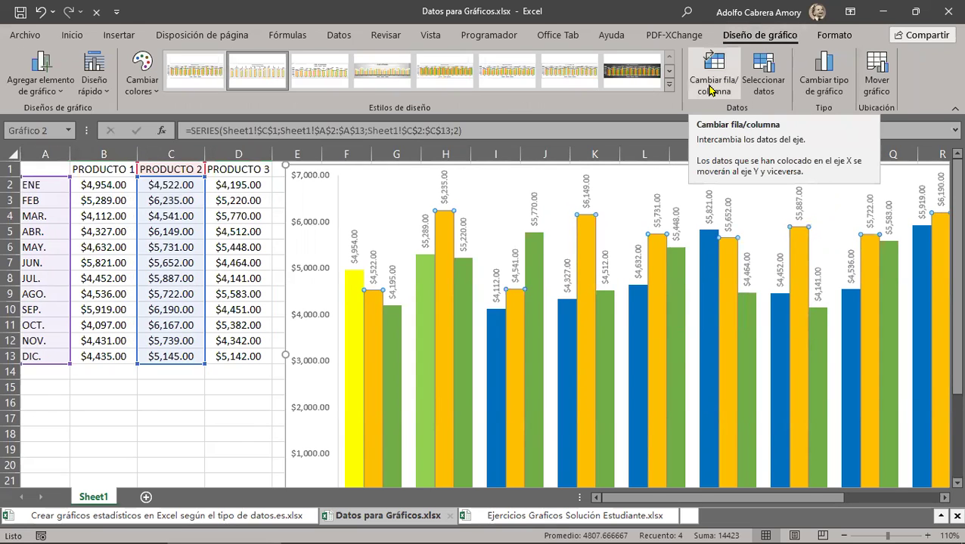
left_click(709, 90)
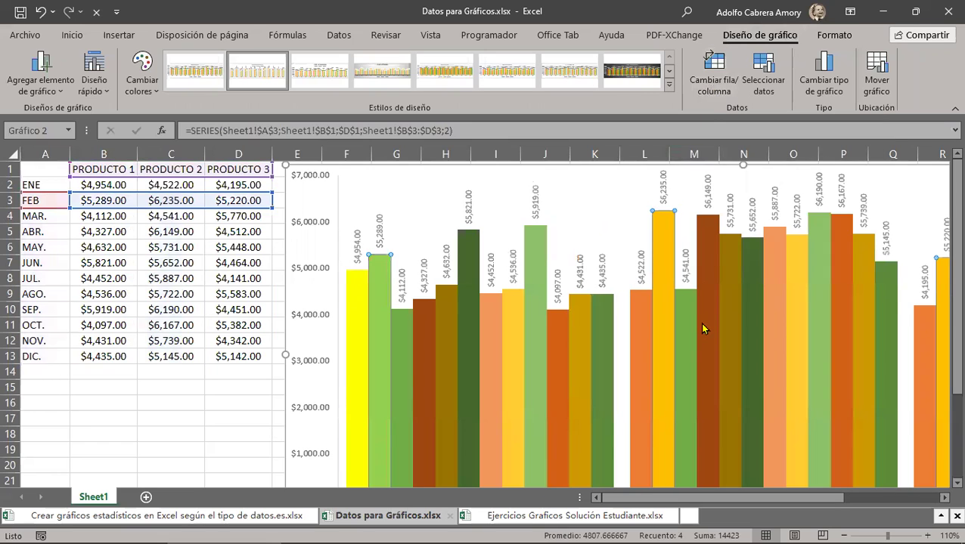
Compare the PRODUCTO 1 values in B2:B13 with the PRODUCTO 1 group of monthly columns and the legend in the chart
scroll(699, 325, "down", 4)
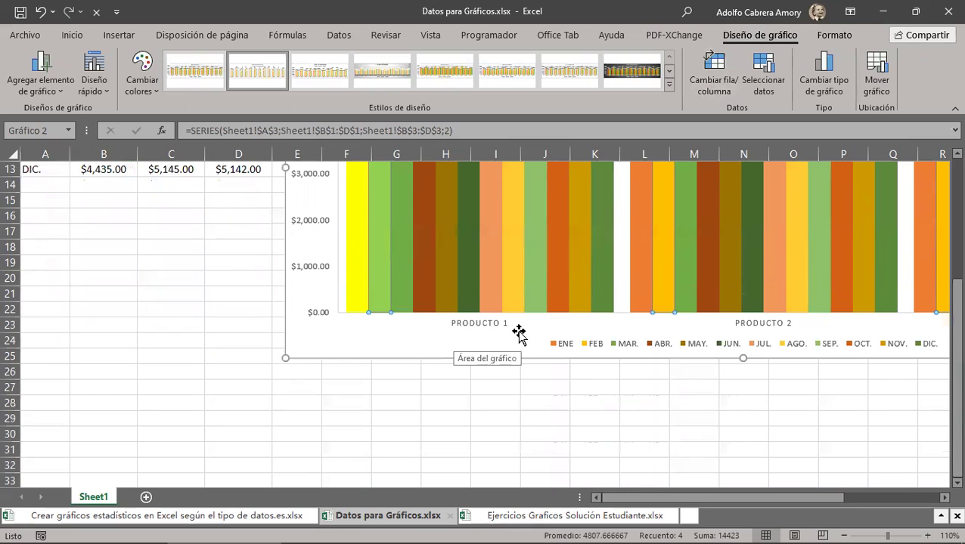
scroll(519, 333, "up", 4)
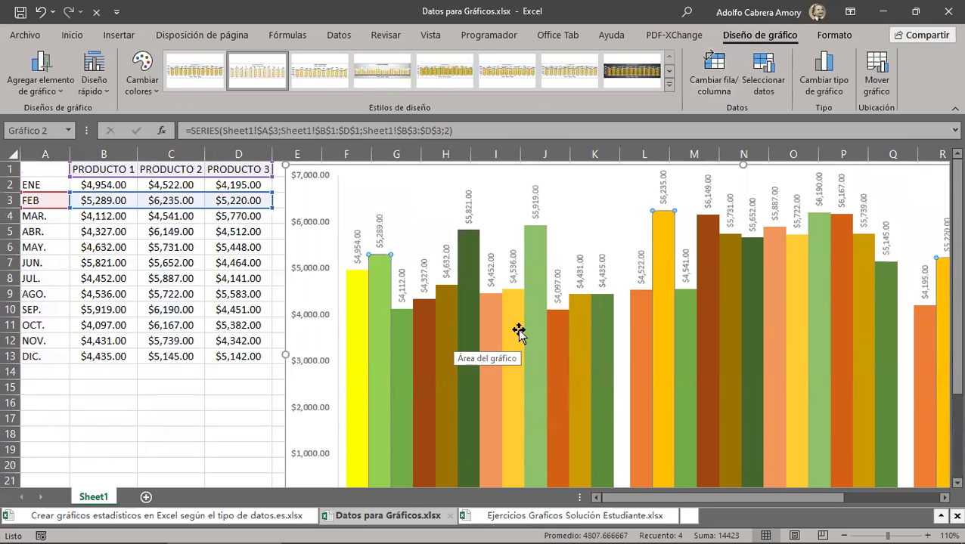
left_click(98, 185)
left_click_drag(104, 234, 98, 355)
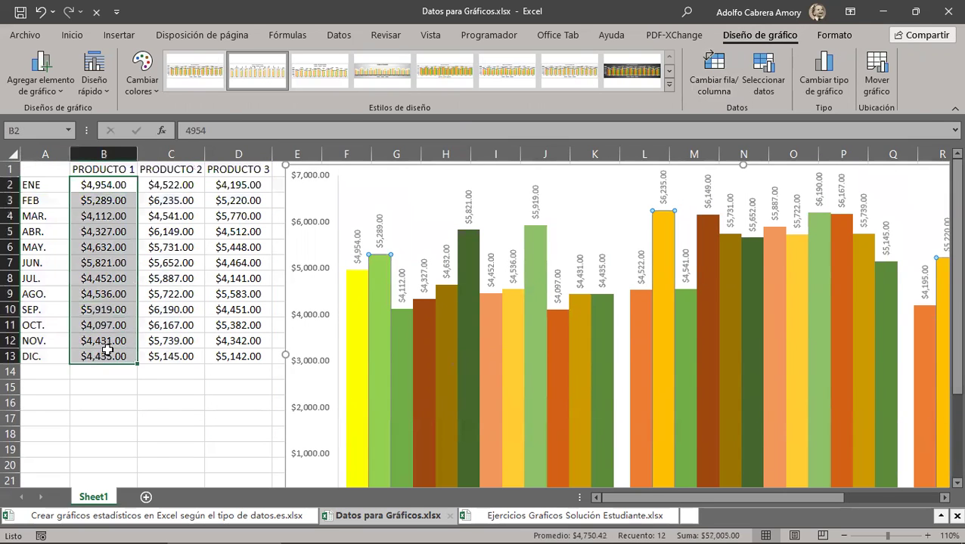
scroll(555, 341, "down", 4)
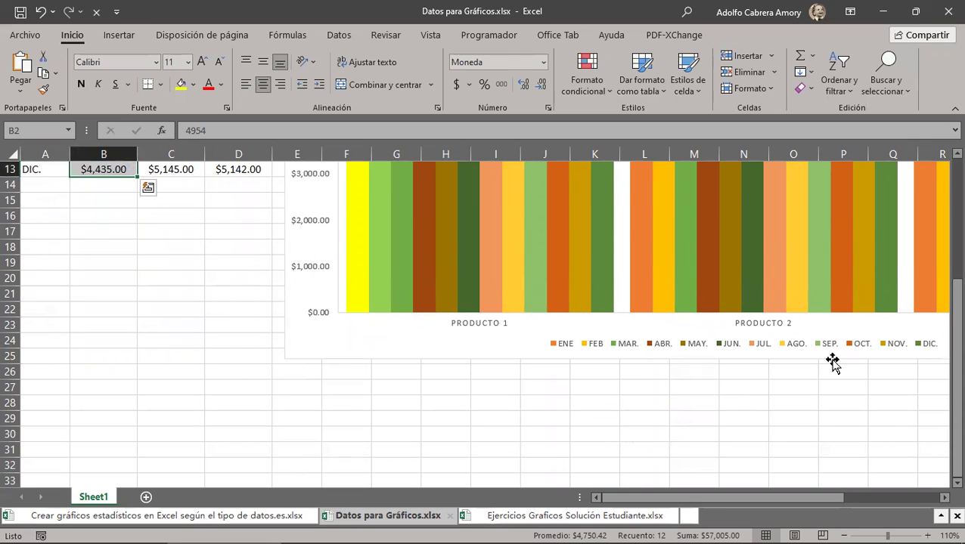
scroll(832, 364, "up", 1)
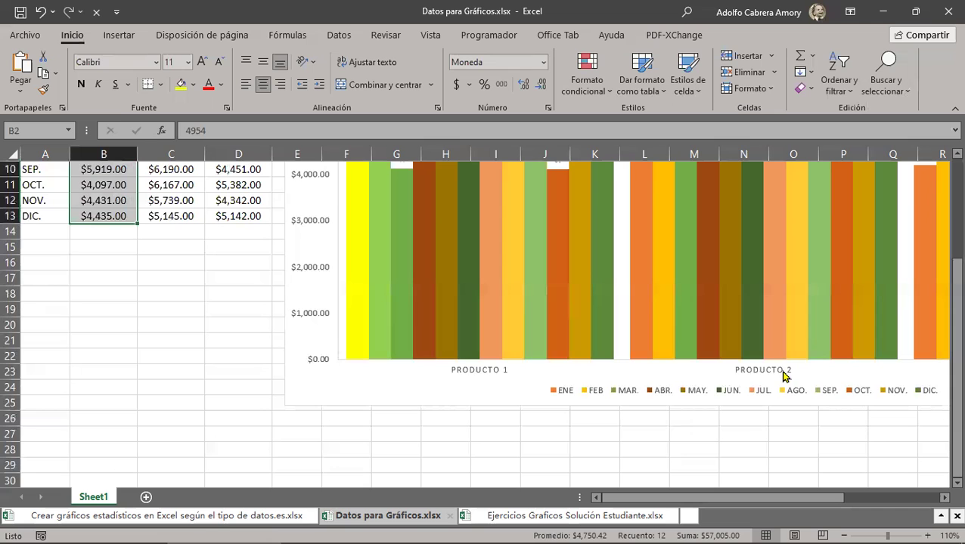
scroll(680, 317, "up", 3)
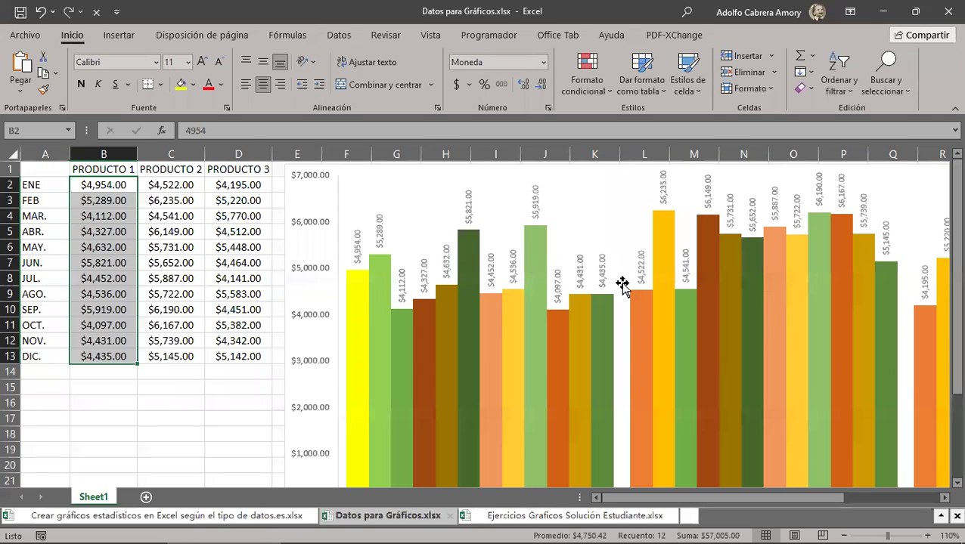
Compare the PRODUCTO 2 and PRODUCTO 3 values in the table with their groups of monthly columns in the chart
left_click(178, 180)
left_click_drag(178, 178, 194, 355)
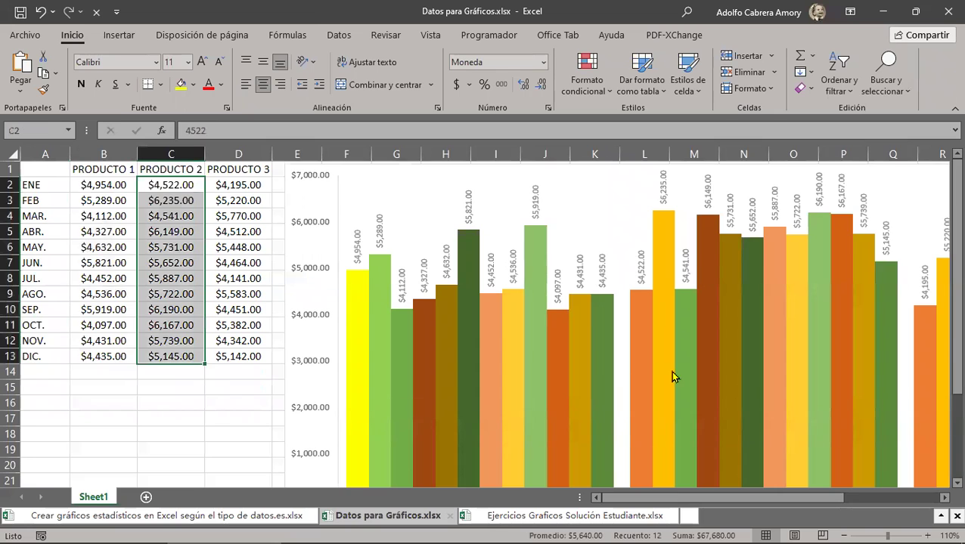
scroll(669, 371, "down", 3)
left_click_drag(767, 499, 861, 497)
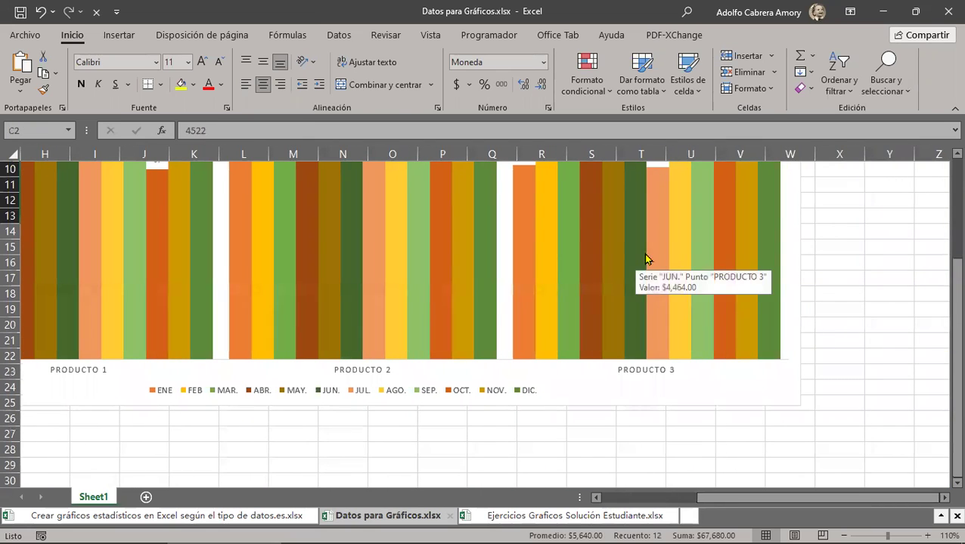
left_click_drag(824, 504, 649, 508)
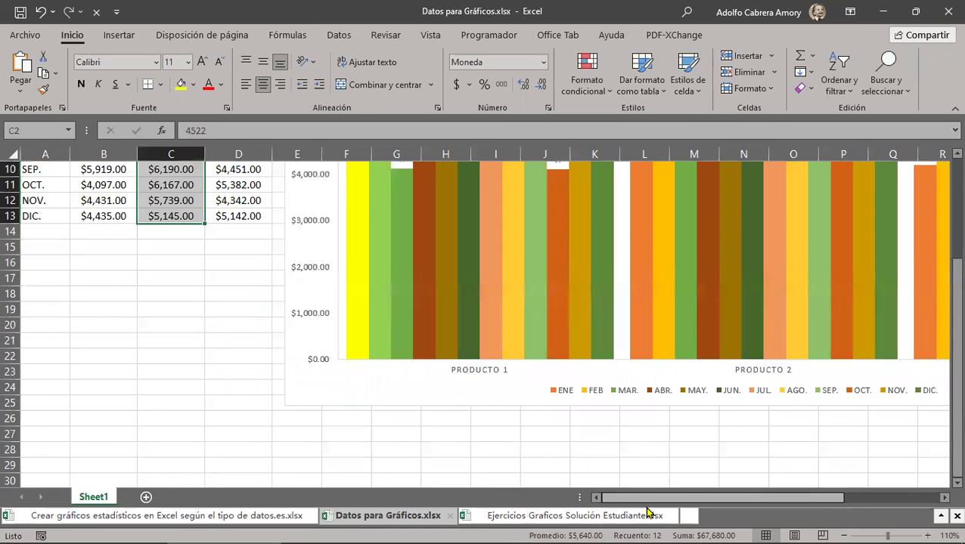
scroll(215, 234, "up", 3)
left_click_drag(237, 187, 258, 352)
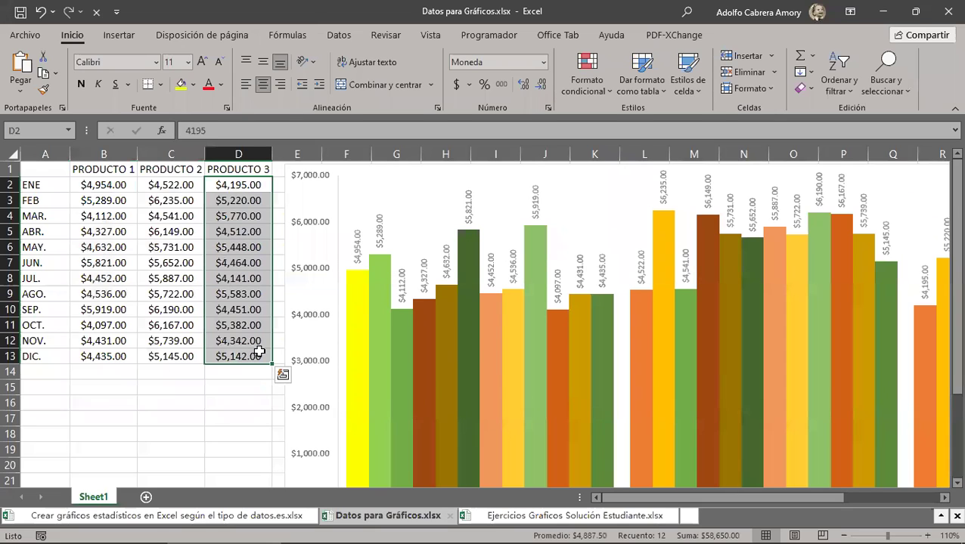
Highlight the product columns of the table, and the month rows across A2:D13, to review both ways of grouping the data
left_click_drag(113, 170, 200, 363)
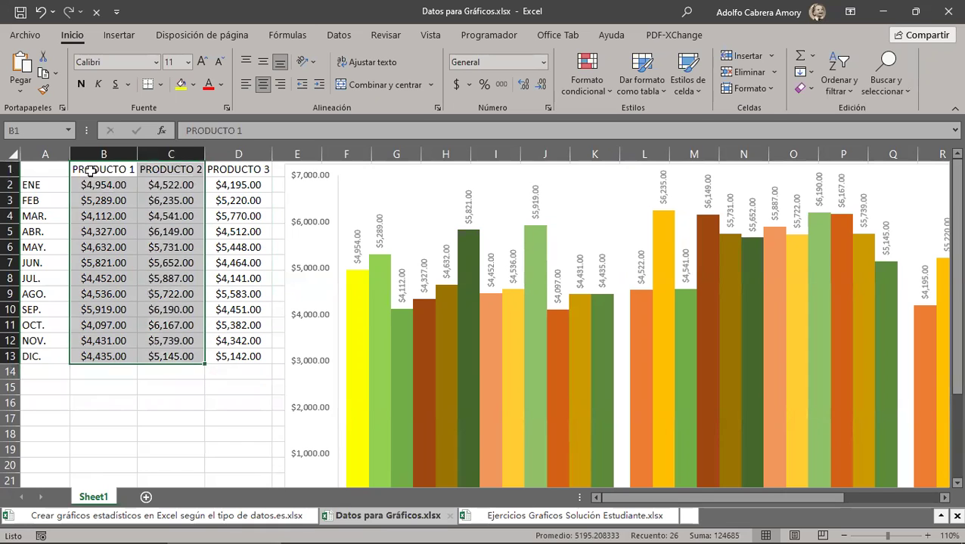
left_click_drag(91, 174, 229, 357)
left_click_drag(34, 185, 263, 357)
mouse_move(844, 413)
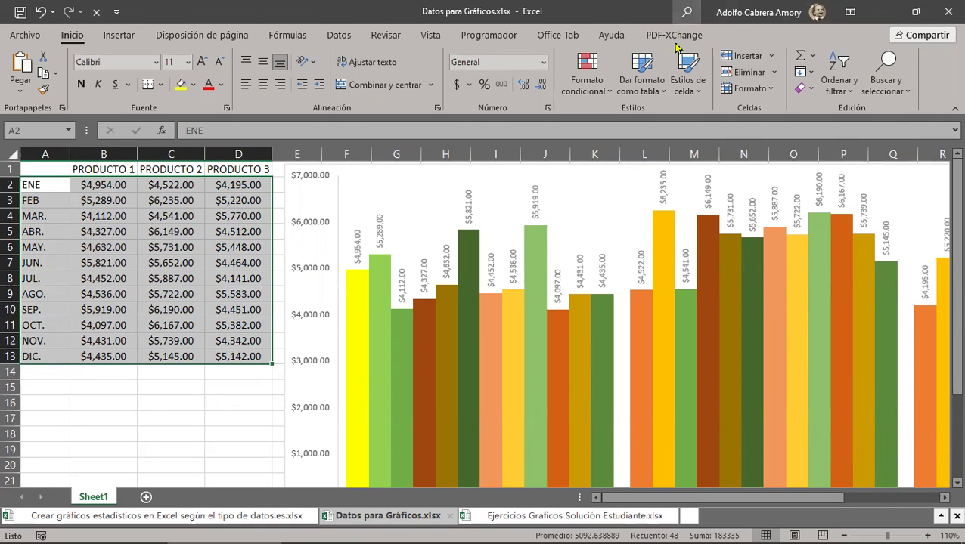
Switch the chart's rows and columns so that the product columns are grouped by month
left_click(635, 231)
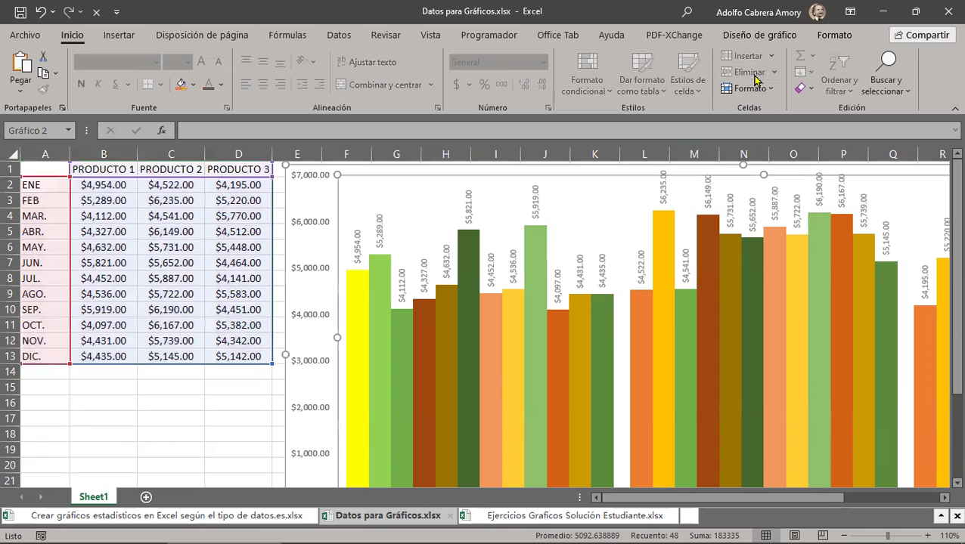
left_click(745, 36)
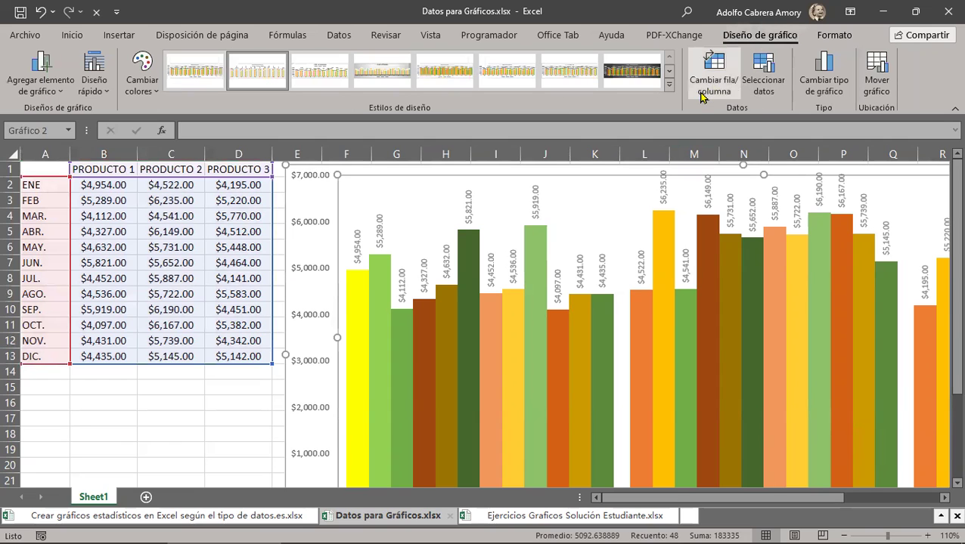
left_click(721, 87)
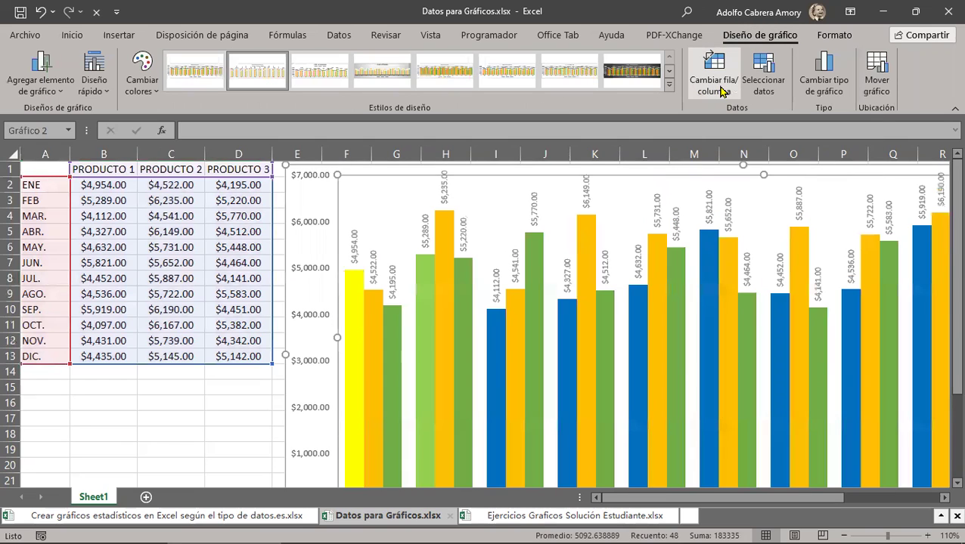
Examine the chart's source data range and series, and the list of available chart types
left_click(764, 75)
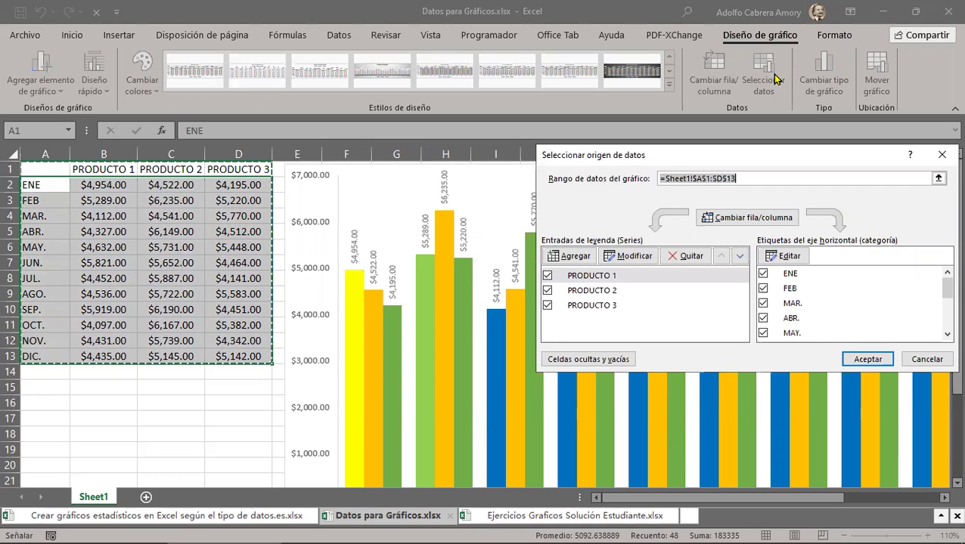
left_click(942, 155)
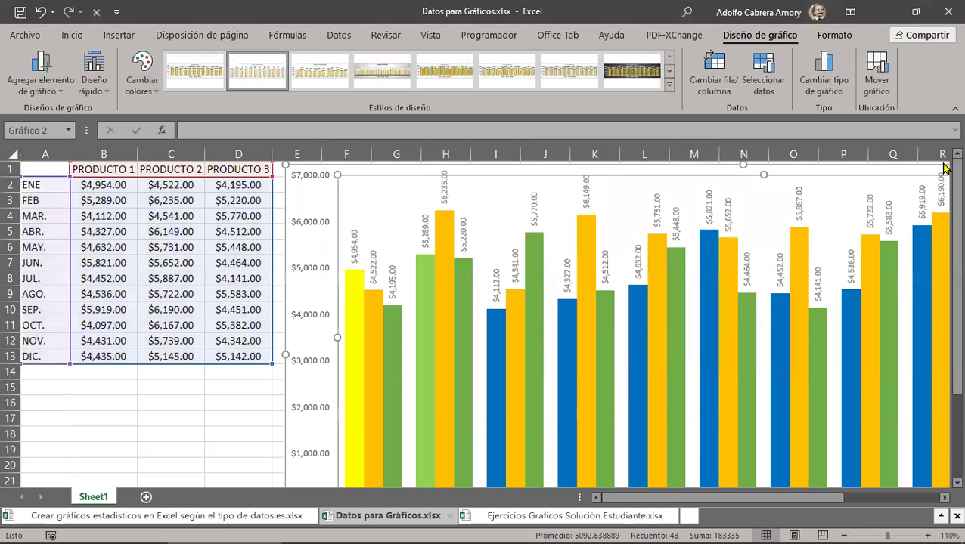
left_click(821, 78)
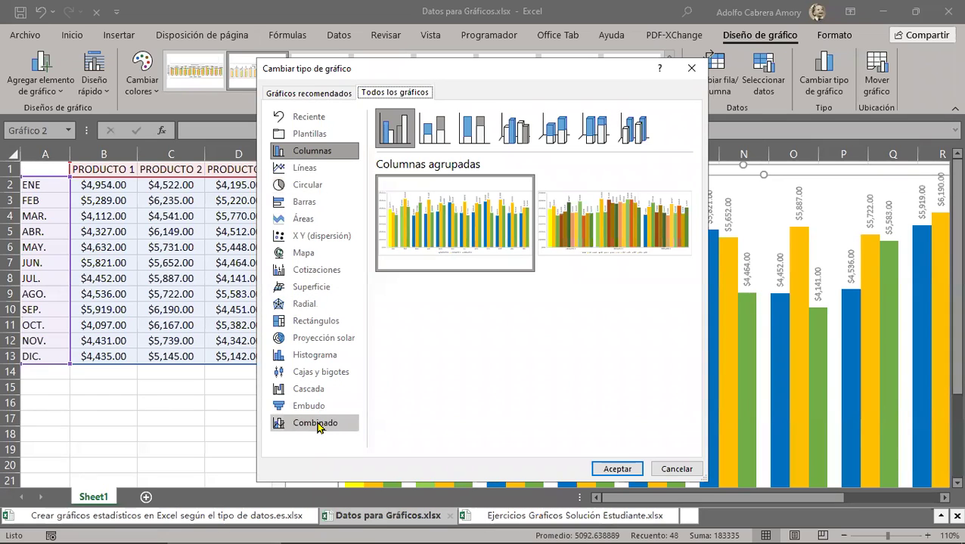
left_click(689, 69)
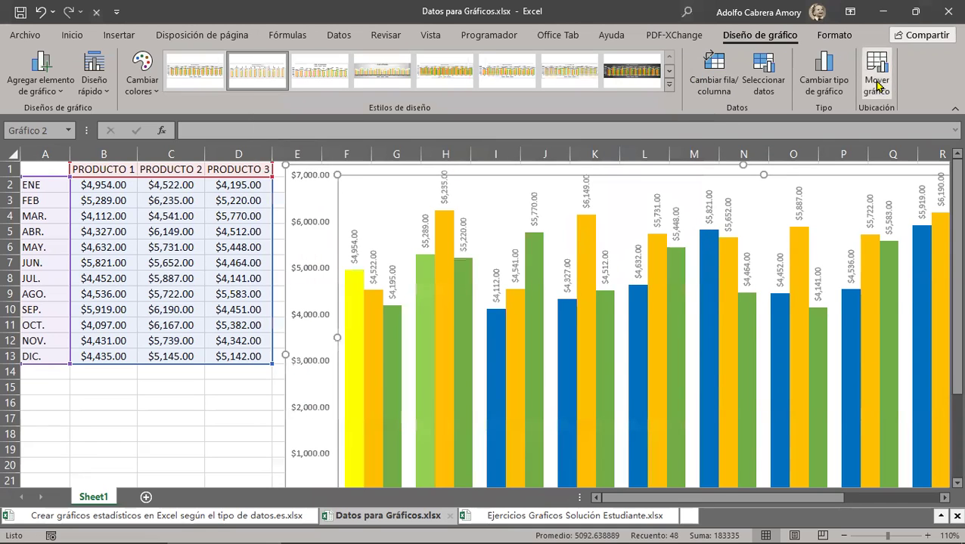
Examine the options for moving the chart to a new sheet or placing it as an object in Sheet1
left_click(877, 83)
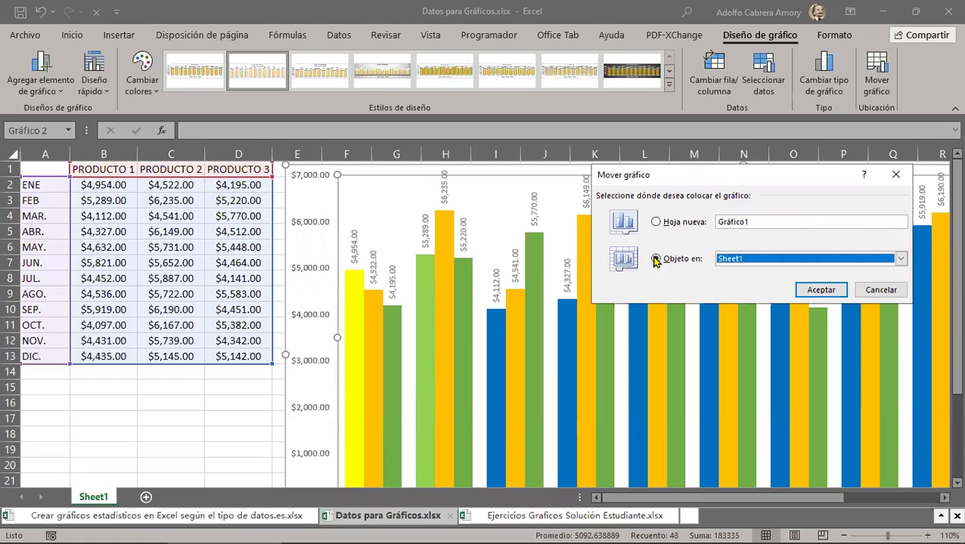
left_click(655, 224)
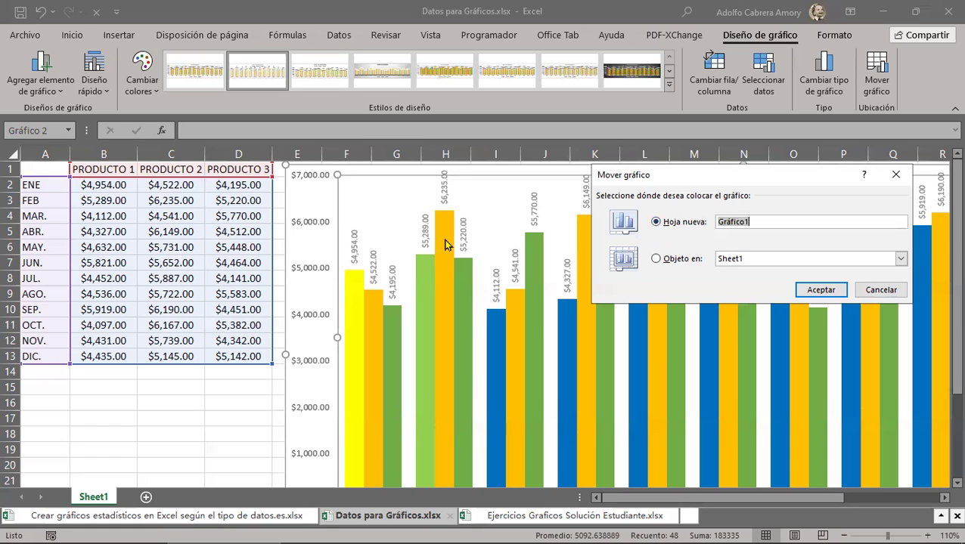
left_click(880, 291)
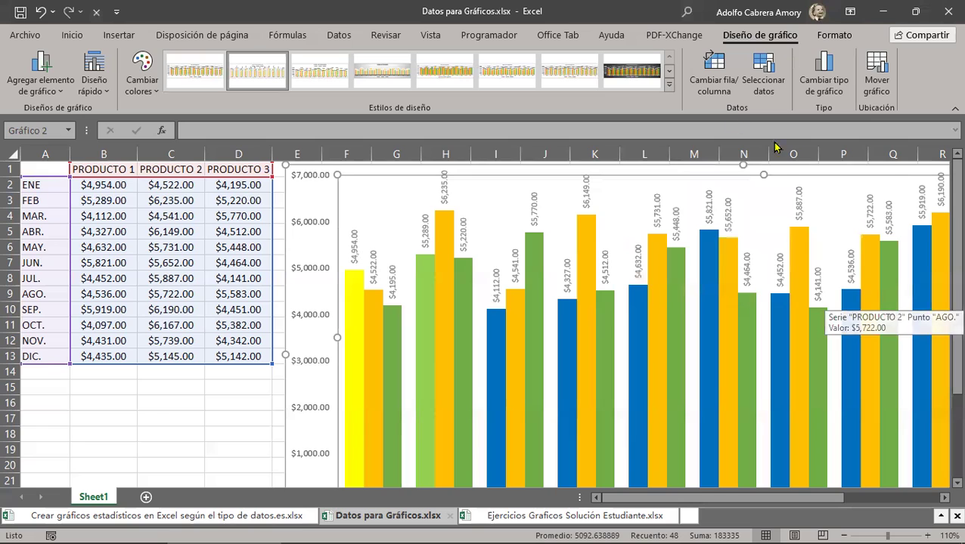
Remove the primary vertical axis from the chart and check the remaining horizontal axis
left_click(62, 94)
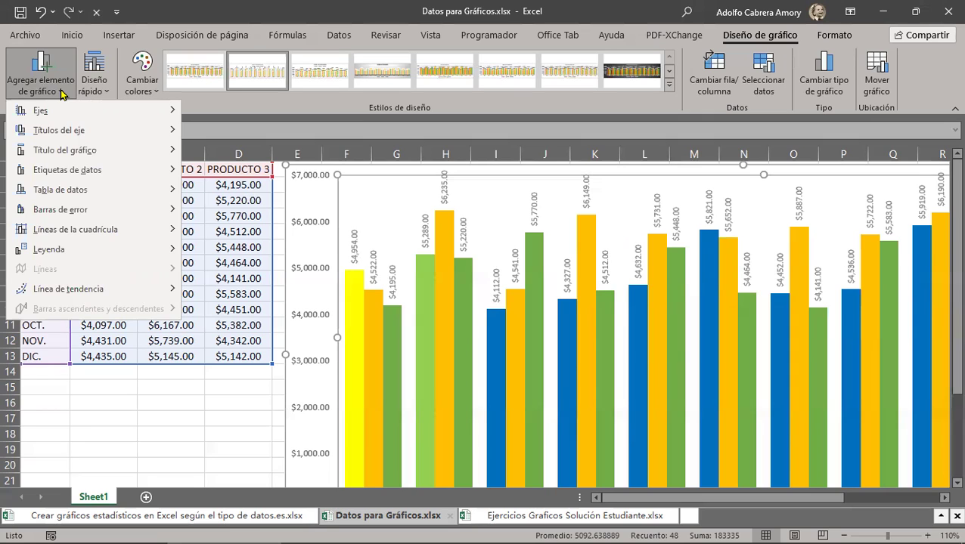
mouse_move(81, 111)
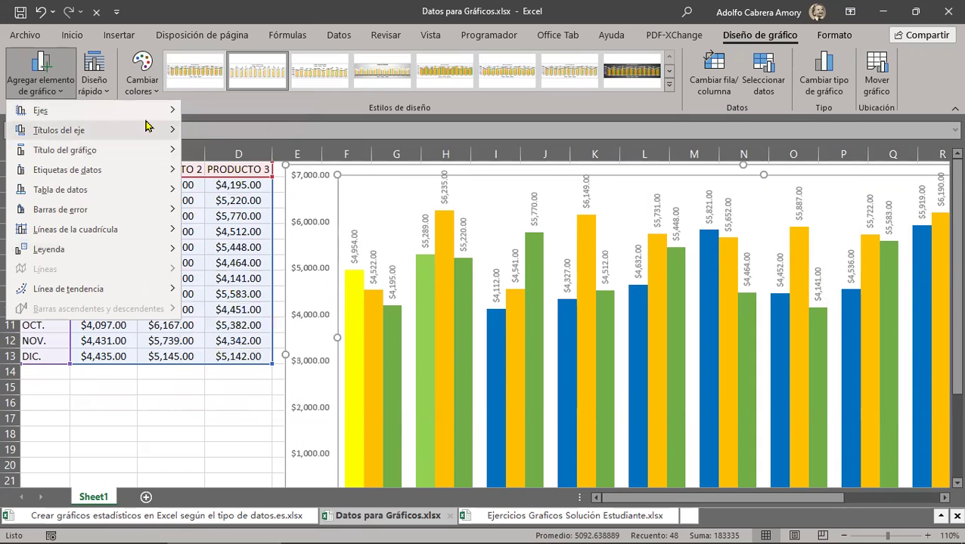
mouse_move(163, 111)
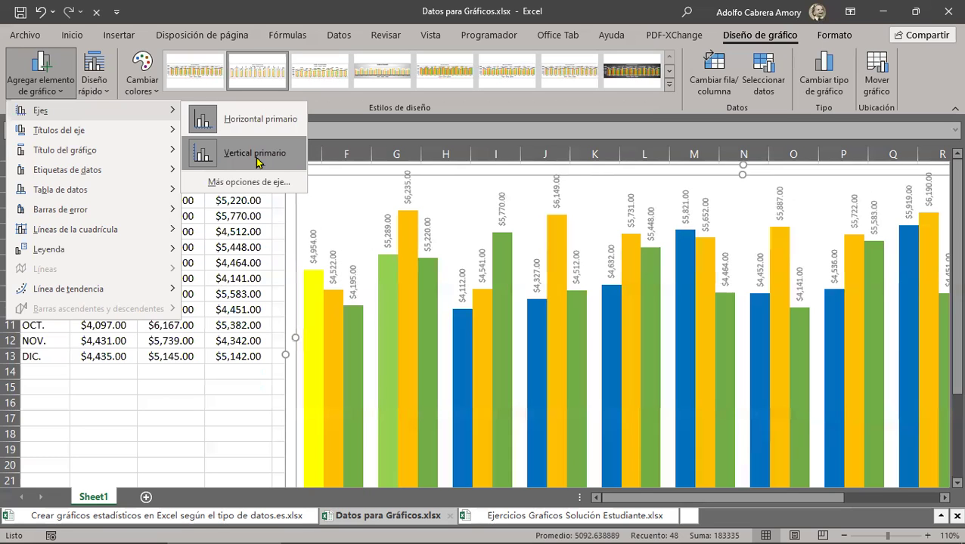
left_click(256, 155)
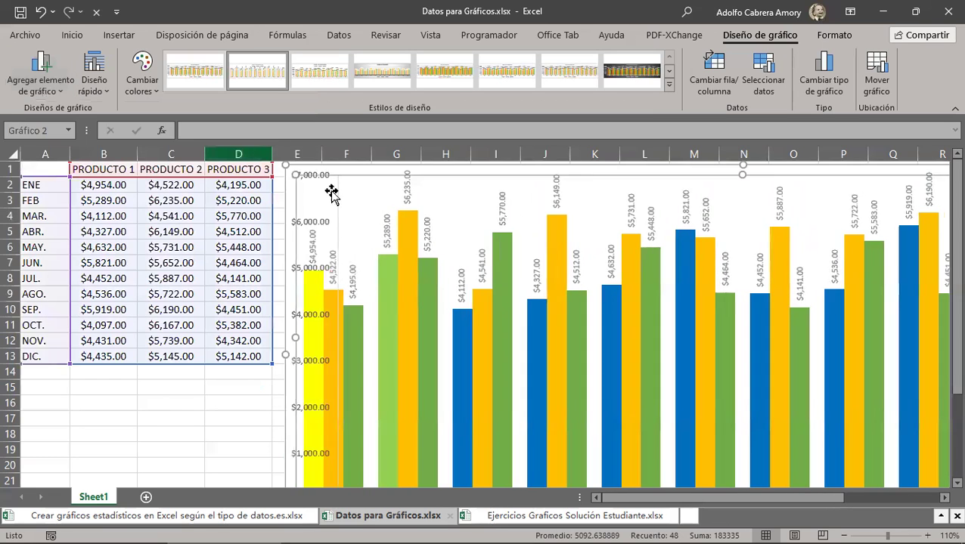
scroll(550, 302, "down", 2)
scroll(549, 302, "down", 2)
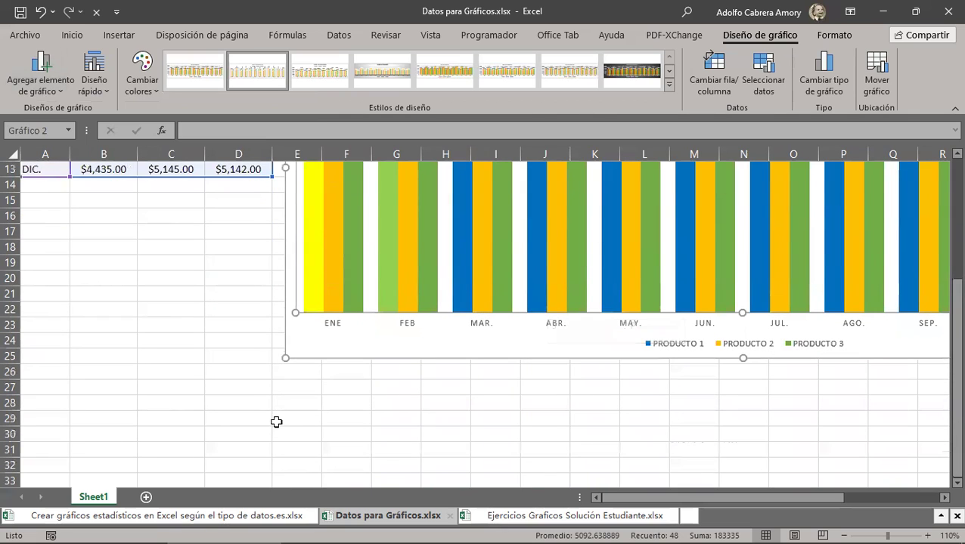
scroll(421, 319, "up", 4)
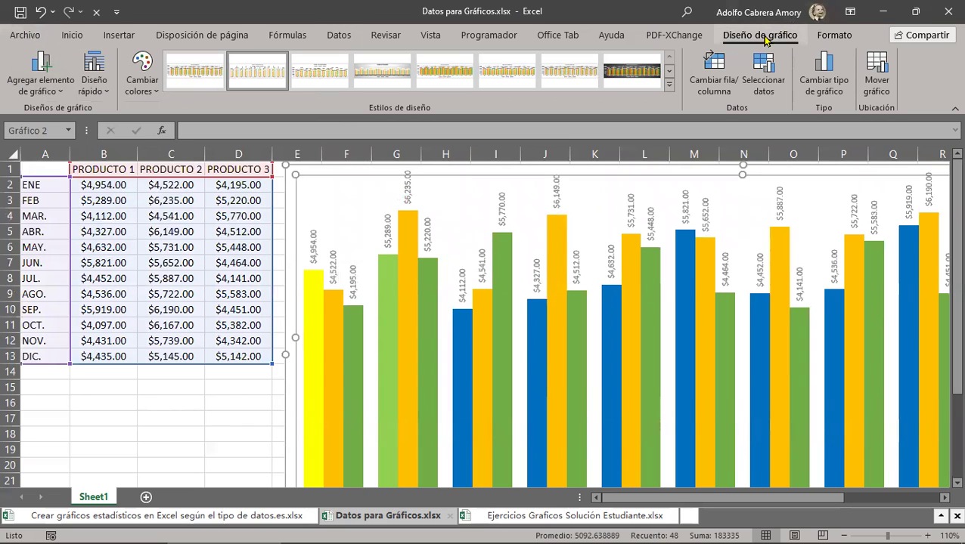
Add a primary horizontal axis title to the chart
left_click(42, 79)
mouse_move(59, 135)
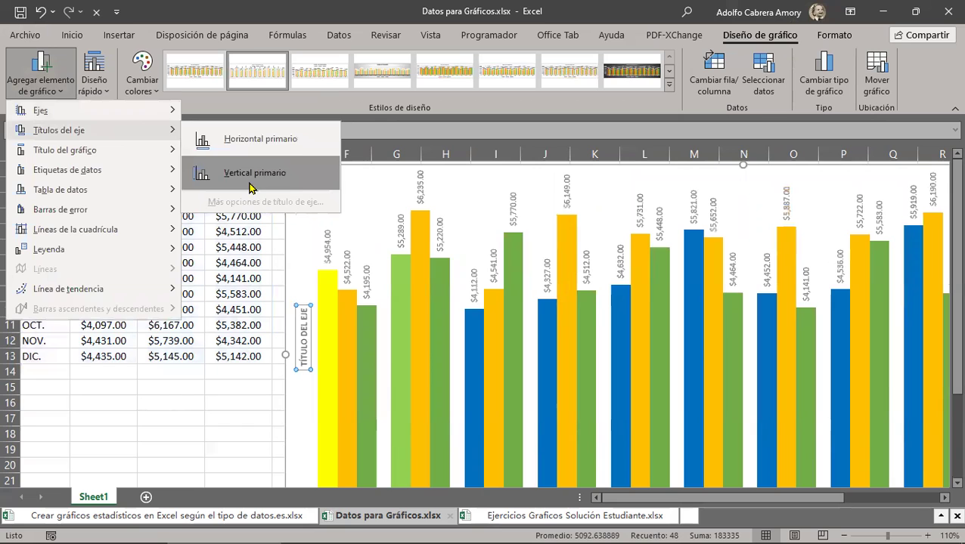
left_click(260, 139)
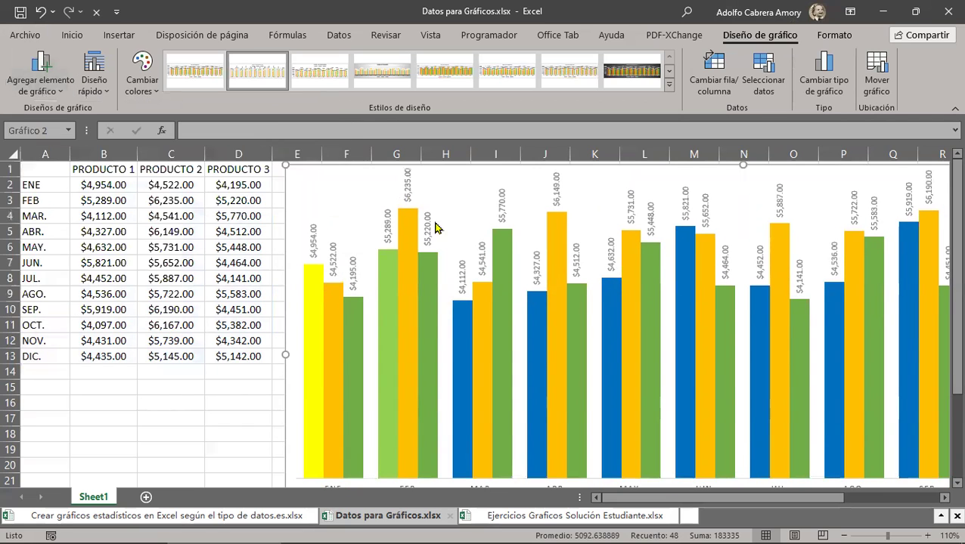
Replace the horizontal axis title's placeholder text with MESES DEL AÑO
left_click(774, 498)
left_click_drag(775, 499, 832, 499)
scroll(772, 414, "down", 5)
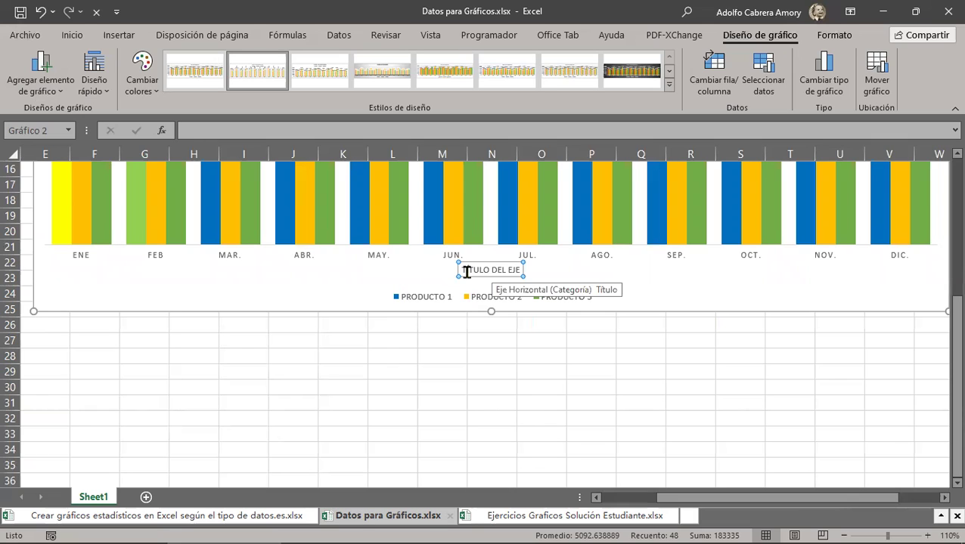
double_click(479, 269)
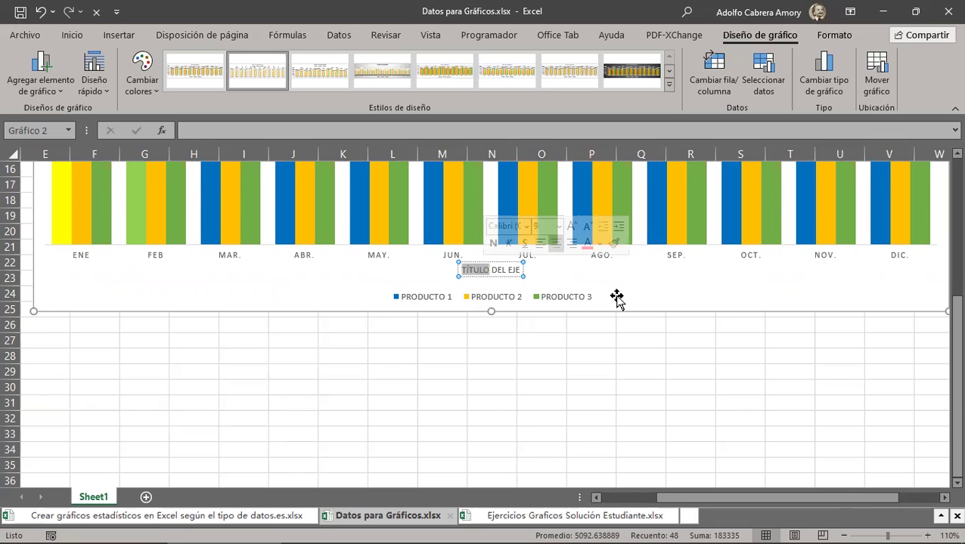
left_click_drag(487, 269, 511, 277)
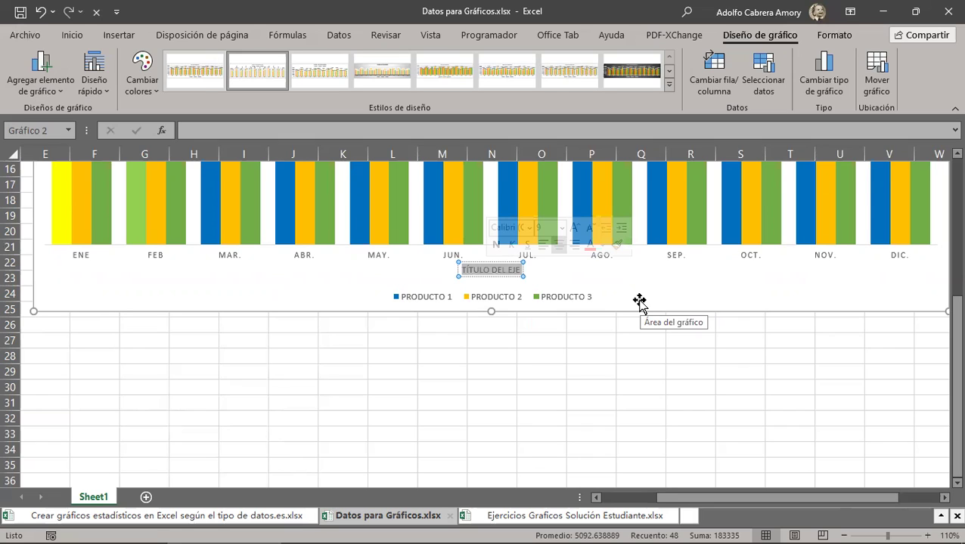
type("MESES DEL A")
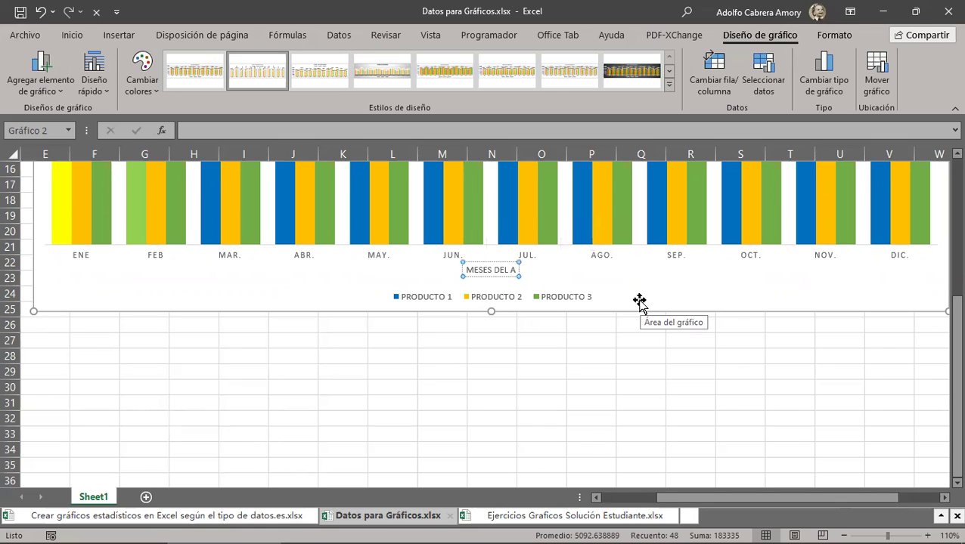
type("ÑO")
left_click(688, 282)
left_click(474, 270)
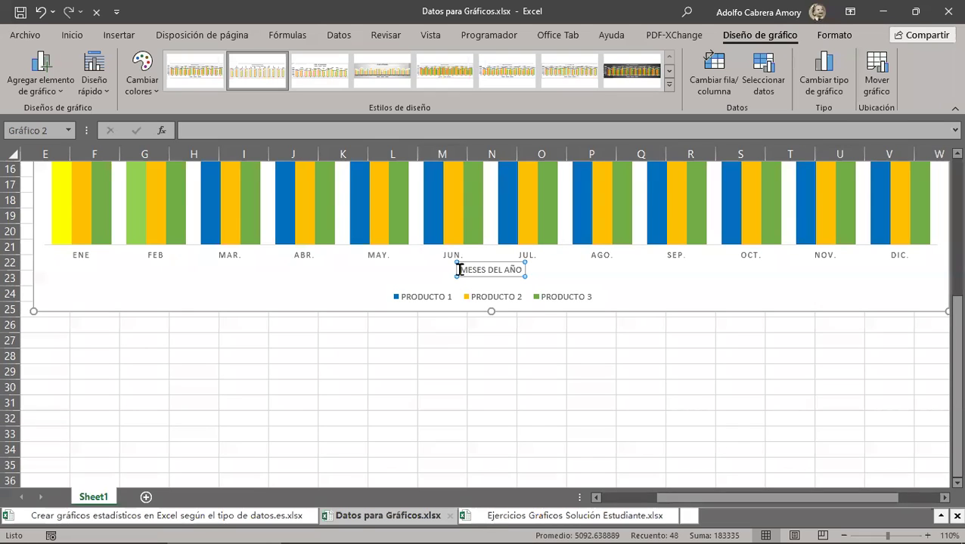
Give the MESES DEL AÑO axis title a solid blue text fill and a solid-line text outline
left_click_drag(457, 270, 543, 269)
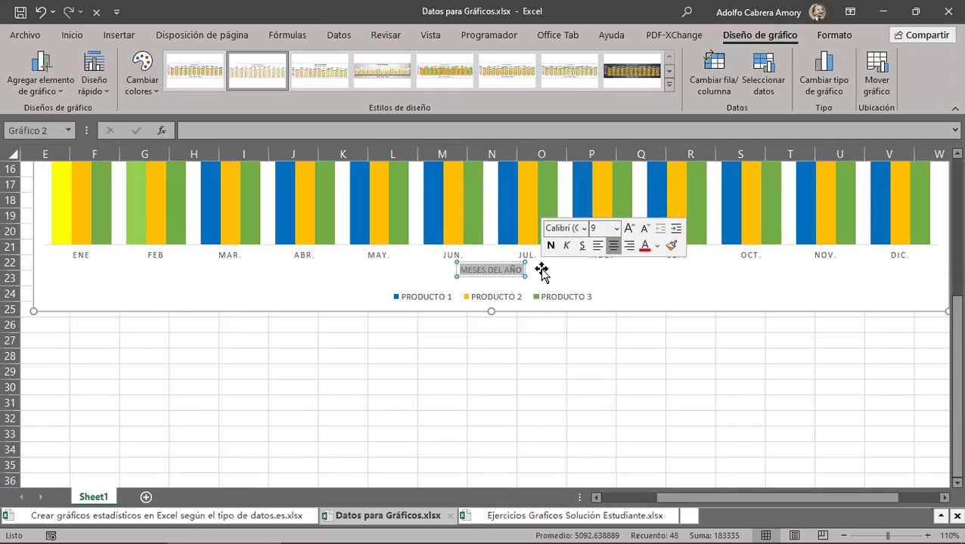
right_click(496, 278)
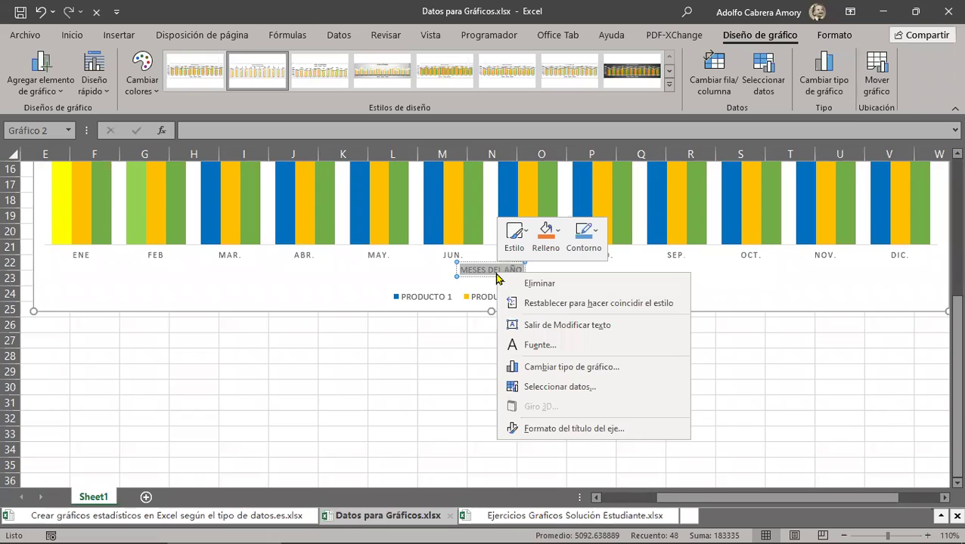
left_click(560, 428)
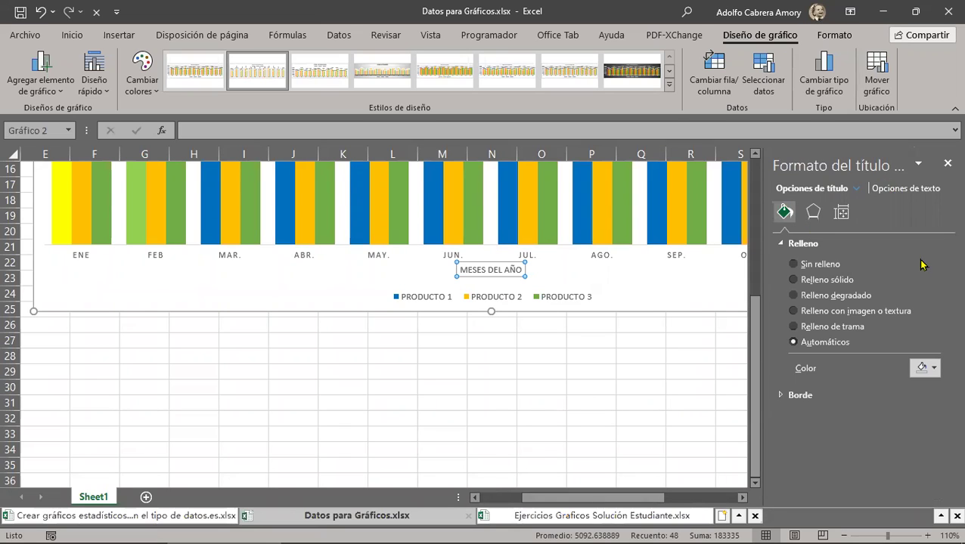
left_click(910, 190)
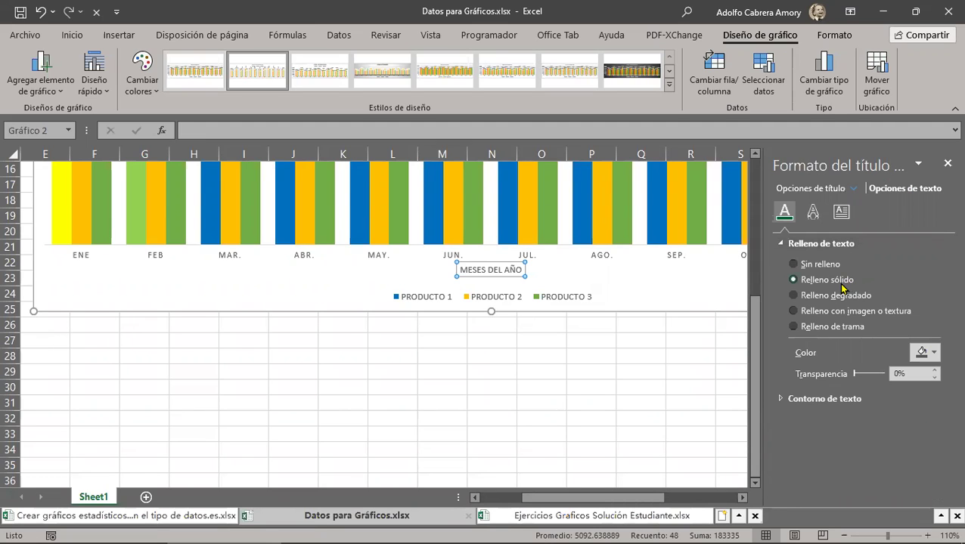
left_click(935, 353)
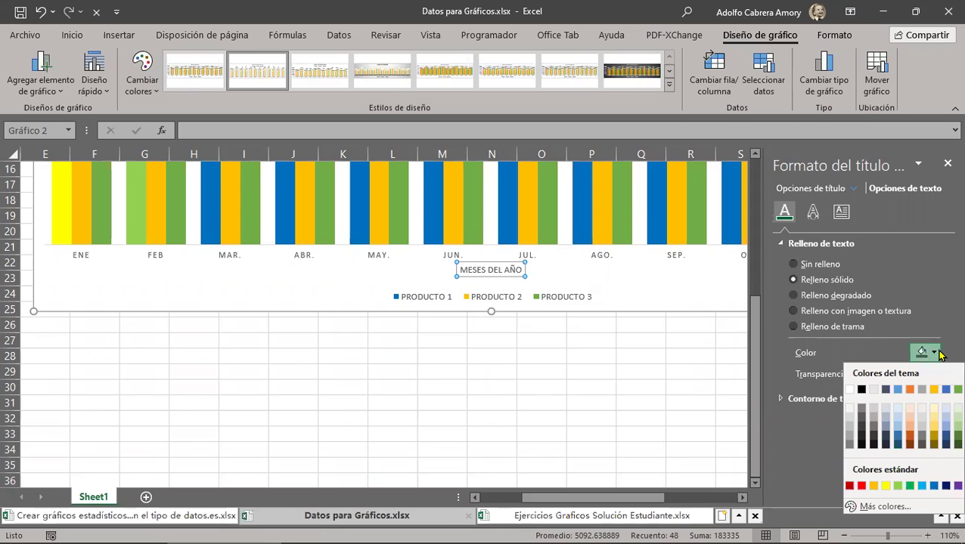
left_click(933, 487)
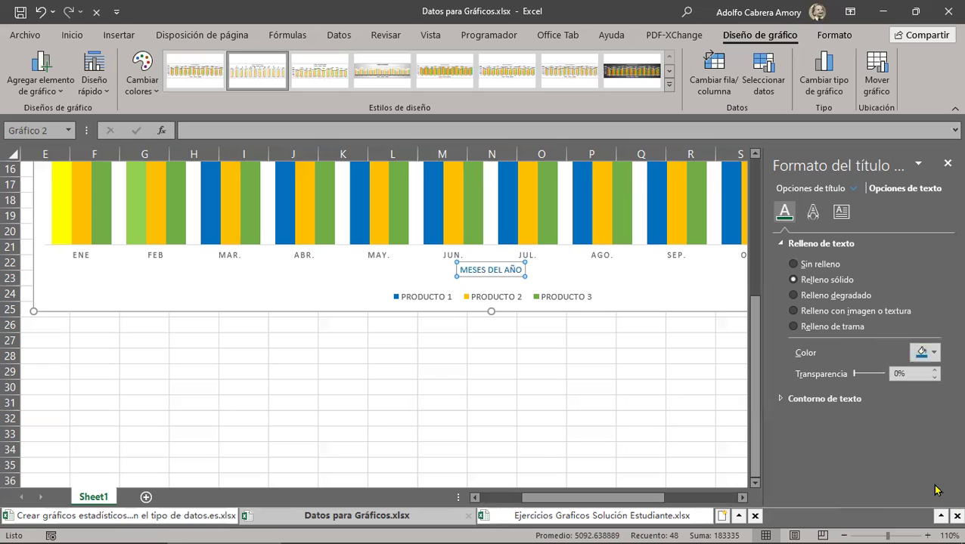
left_click(780, 399)
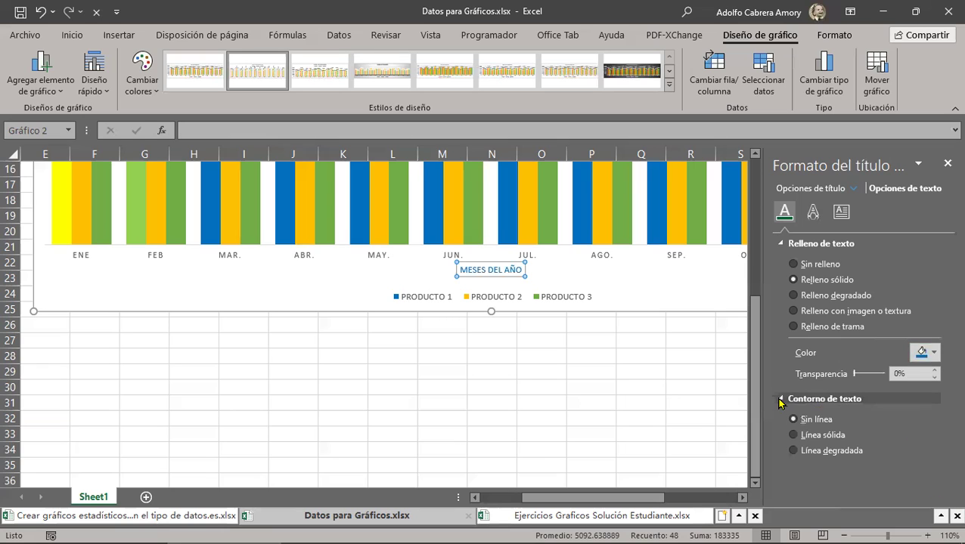
left_click(806, 436)
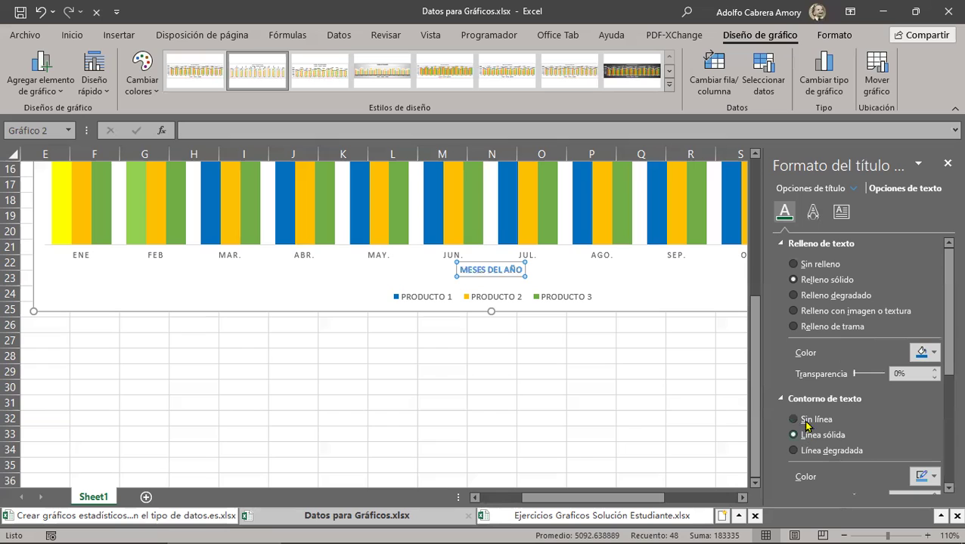
Examine the axis title's text effect options: shadow, reflection, glow, soft edges, 3D format and 3D rotation
left_click(813, 214)
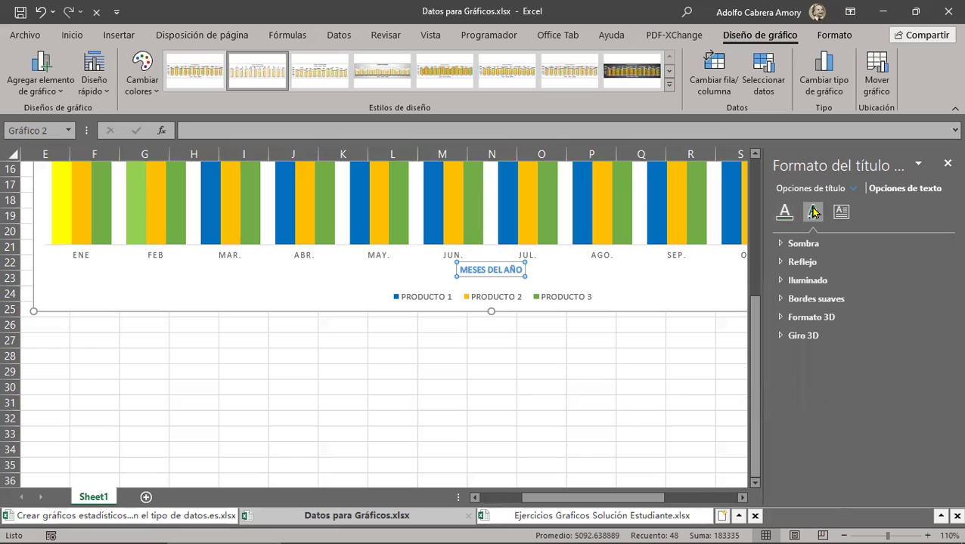
left_click(786, 243)
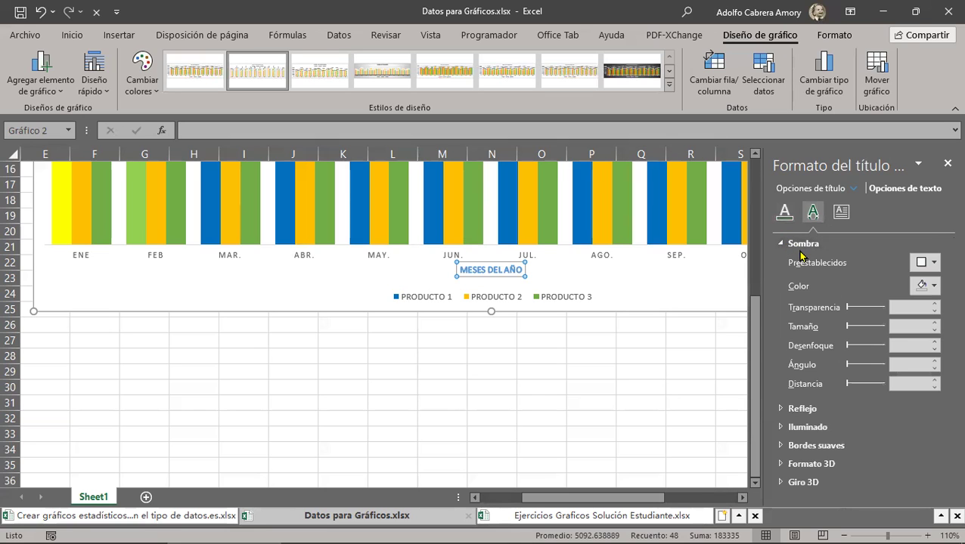
left_click(786, 408)
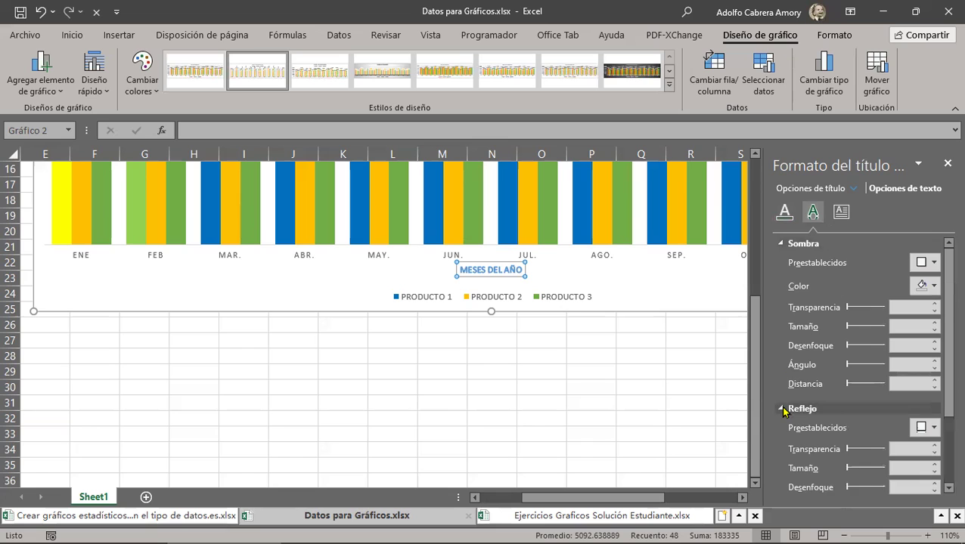
scroll(783, 453, "down", 2)
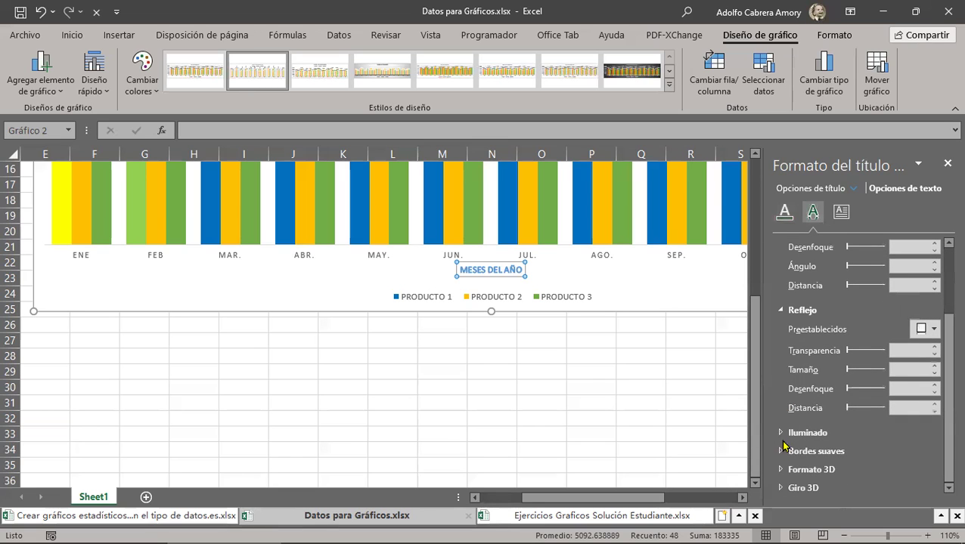
left_click(782, 434)
scroll(782, 438, "down", 3)
left_click(781, 451)
scroll(806, 440, "down", 1)
left_click(781, 470)
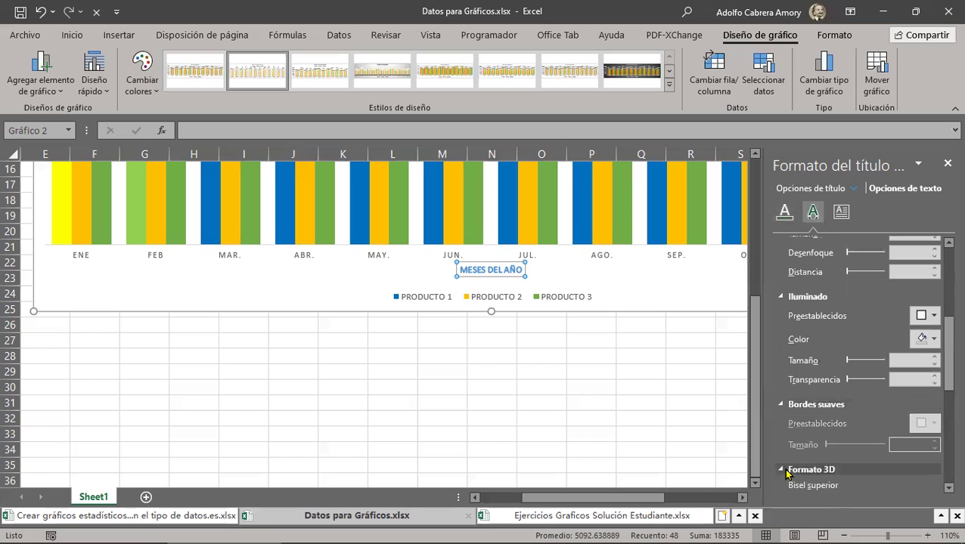
scroll(809, 462, "down", 3)
scroll(808, 464, "down", 3)
scroll(795, 467, "down", 1)
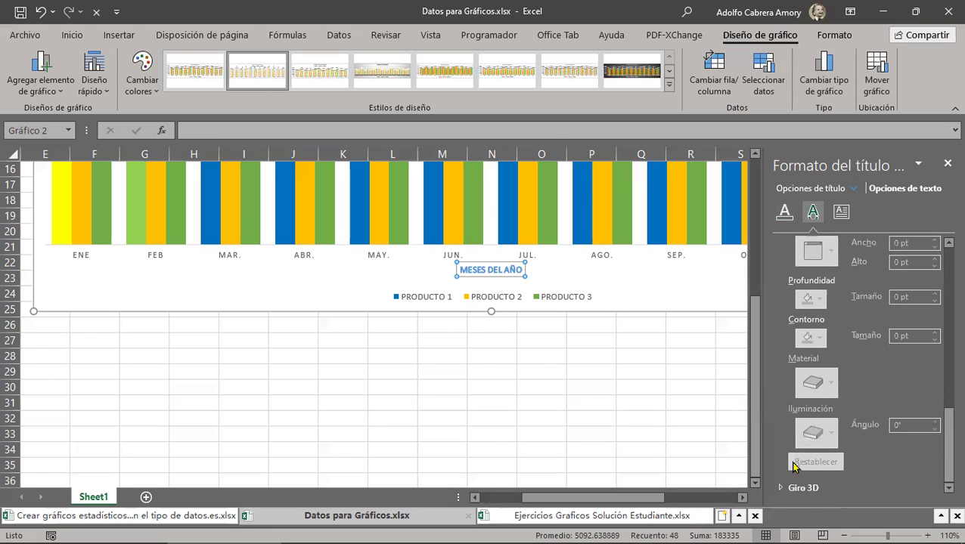
left_click(784, 488)
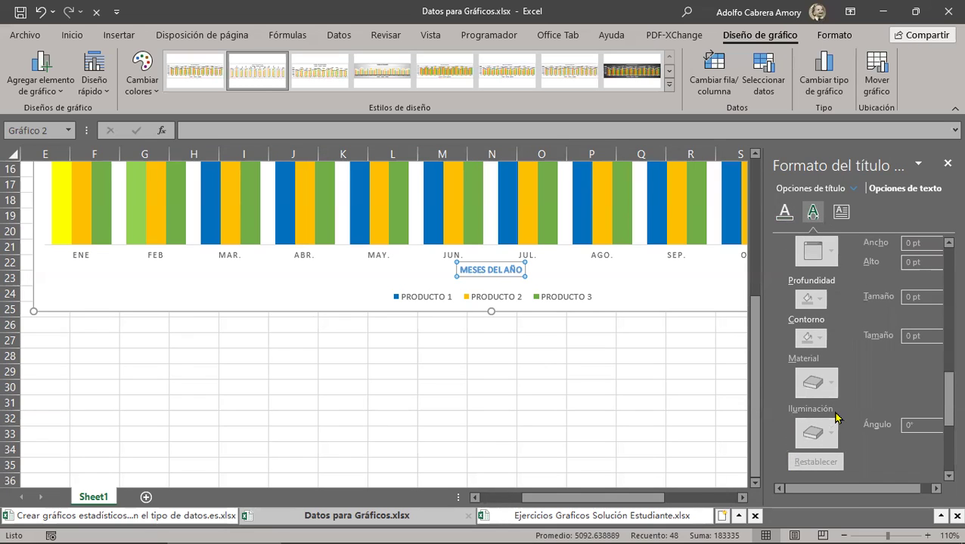
scroll(836, 418, "down", 3)
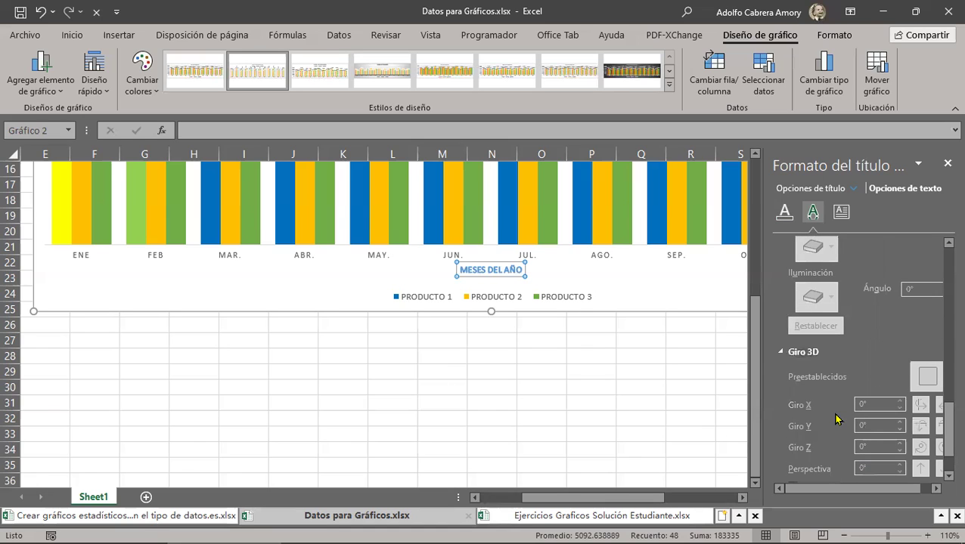
scroll(835, 416, "up", 10)
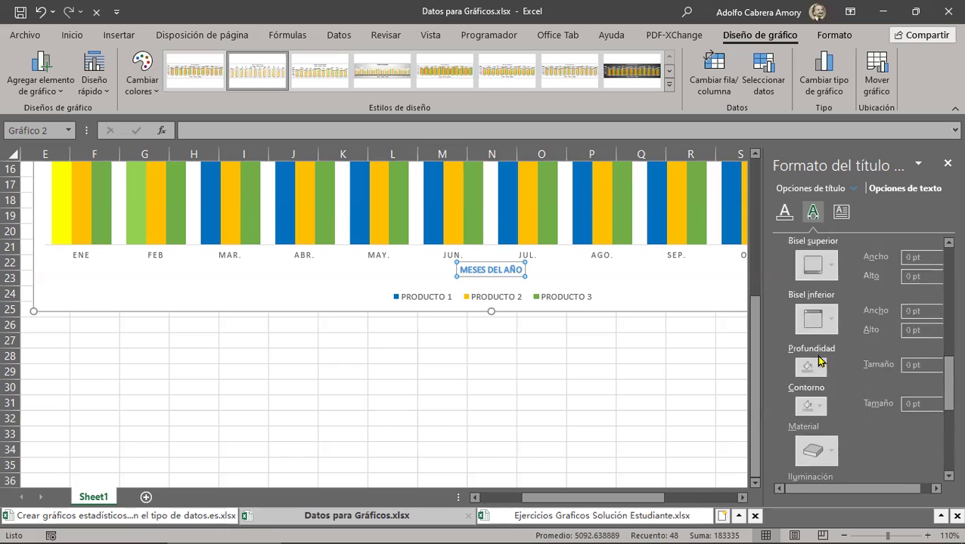
scroll(819, 362, "up", 3)
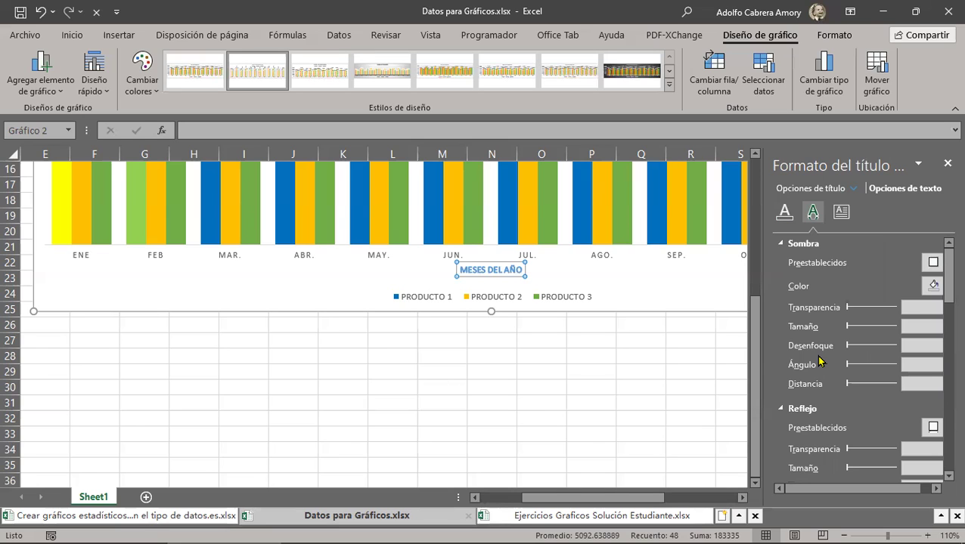
Examine the vertical alignment and text direction choices for the axis title's text box
left_click(841, 212)
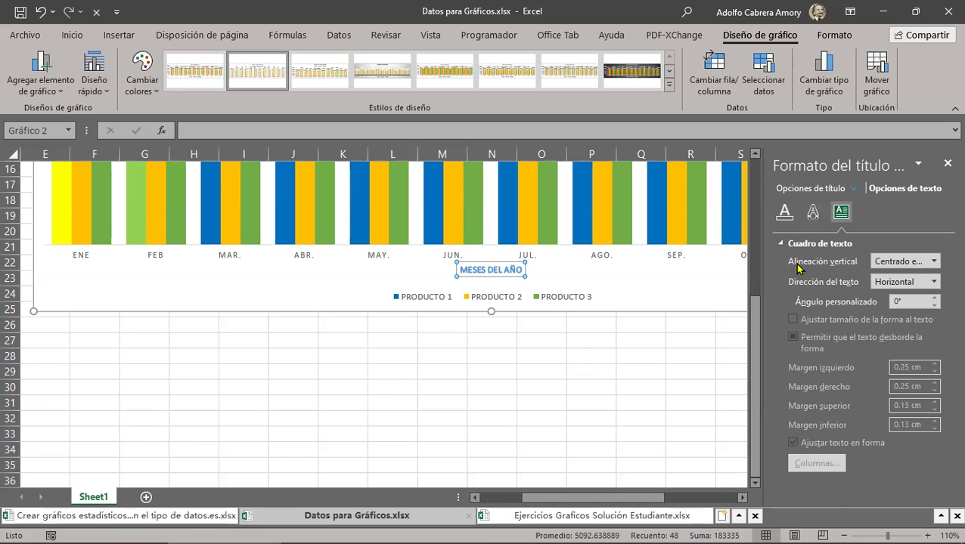
left_click(934, 262)
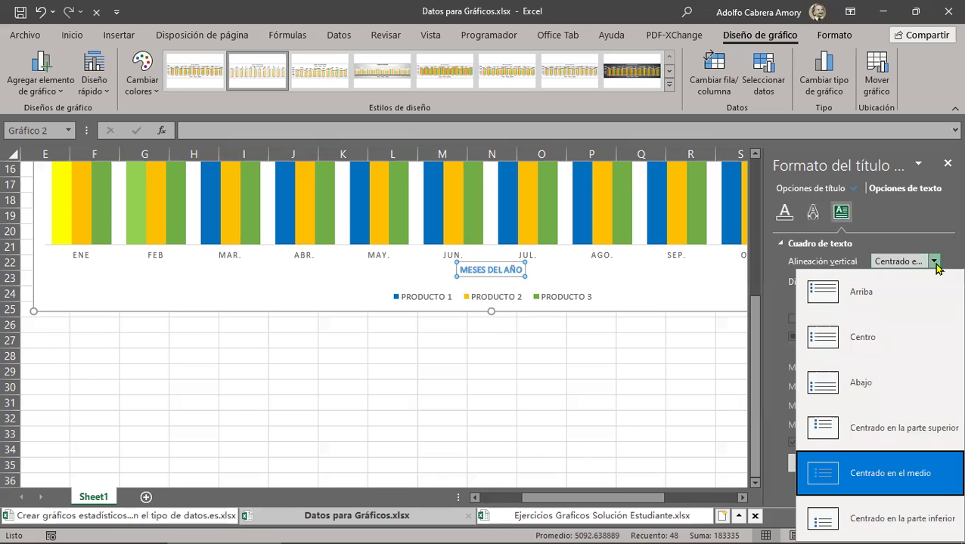
left_click(934, 262)
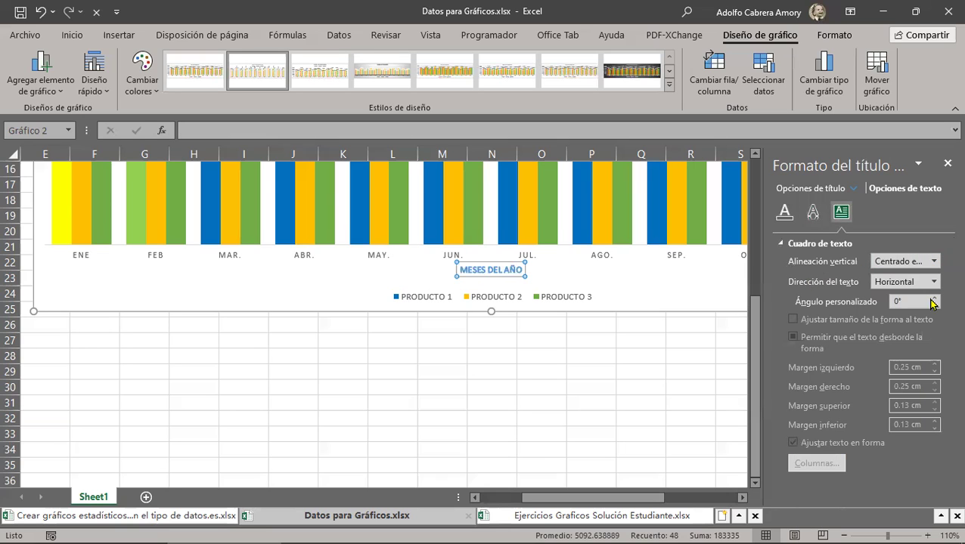
left_click(937, 282)
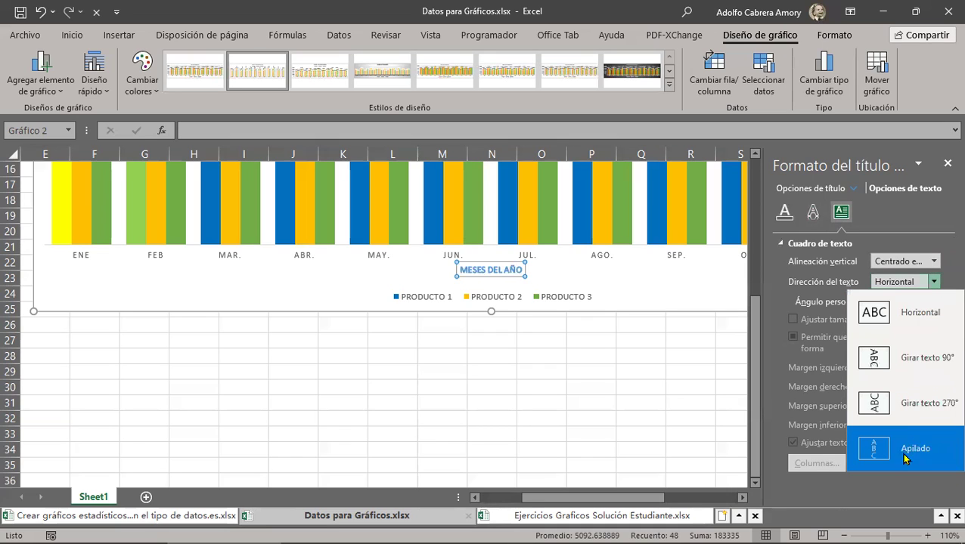
left_click(928, 221)
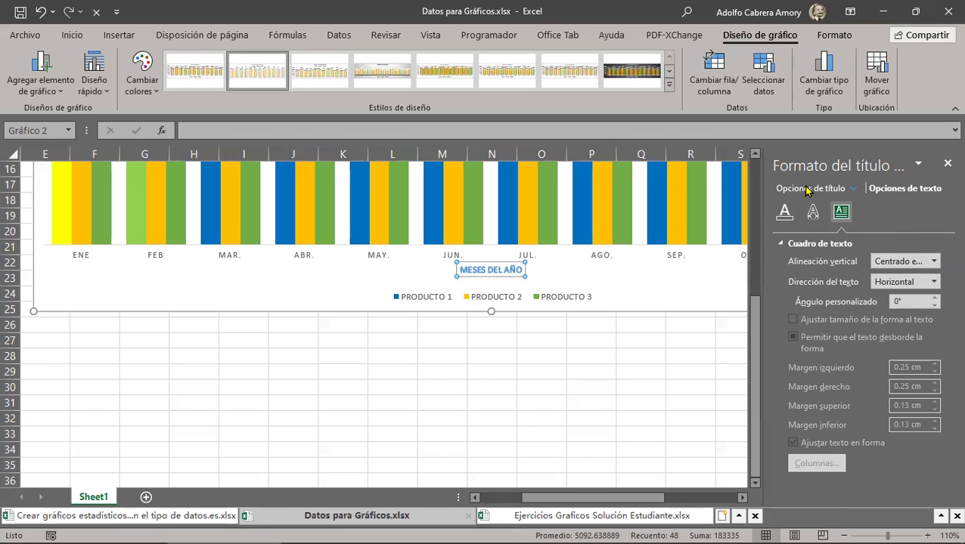
Set the width of the axis title's text outline to 1.25 pt
left_click(785, 215)
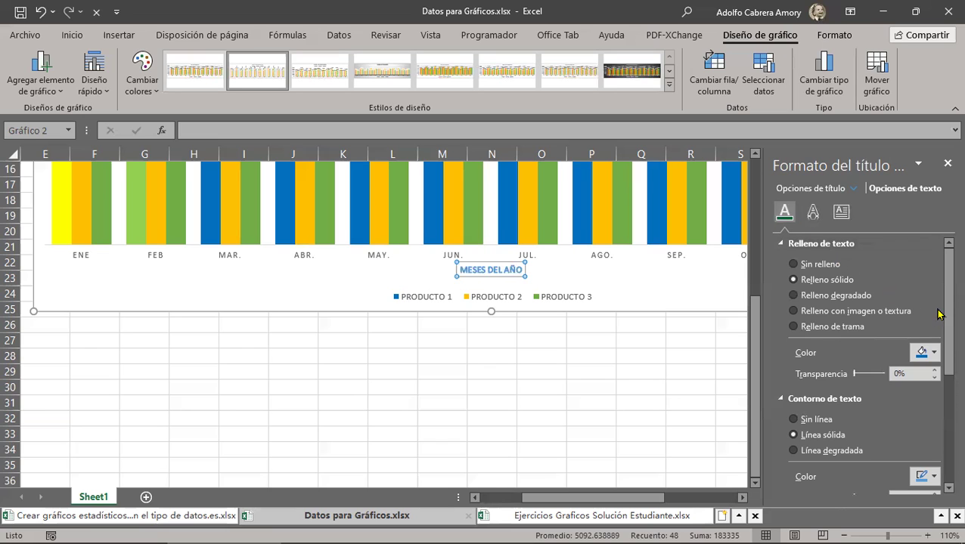
left_click_drag(943, 291, 945, 266)
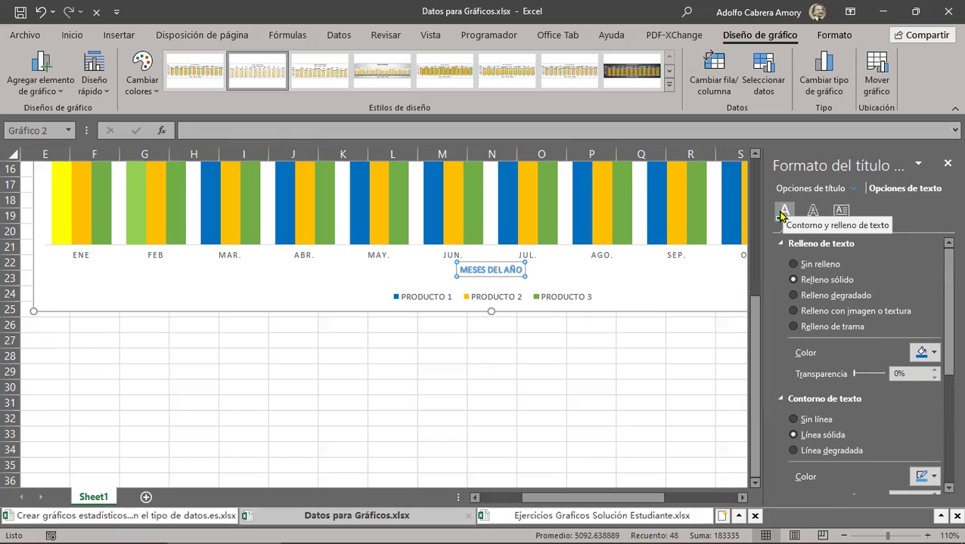
scroll(852, 376, "down", 3)
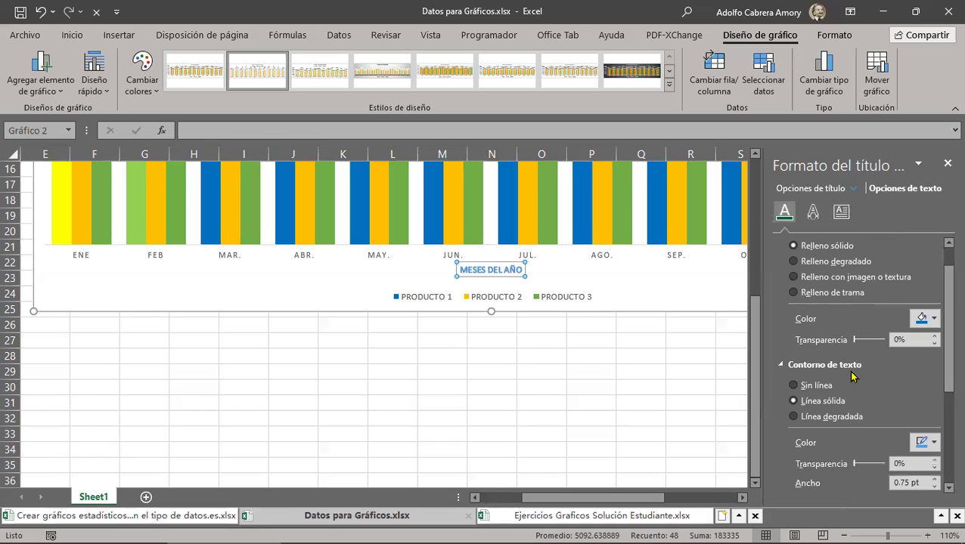
scroll(852, 376, "down", 1)
scroll(852, 376, "down", 1)
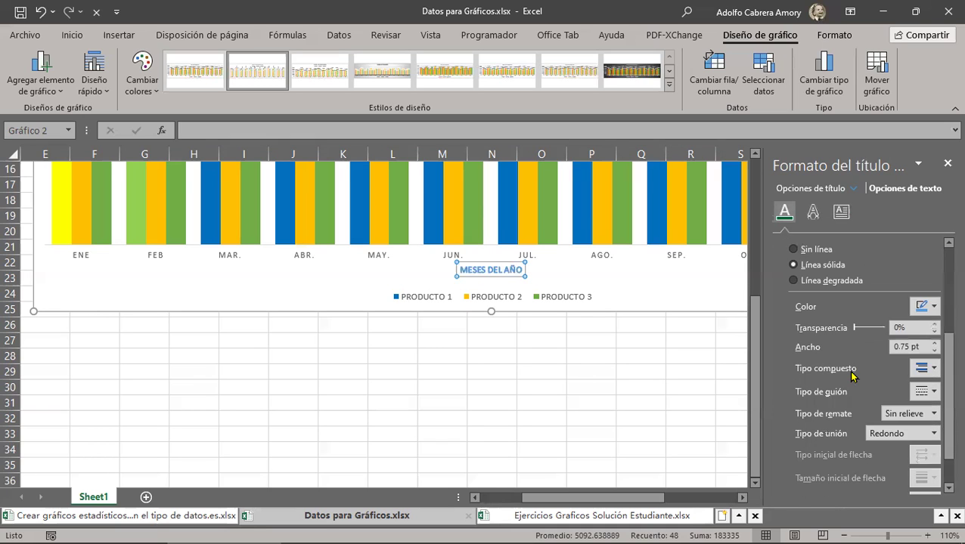
left_click(935, 343)
left_click(935, 344)
left_click(935, 344)
left_click(935, 344)
left_click(935, 343)
left_click(935, 344)
left_click(935, 343)
left_click(935, 344)
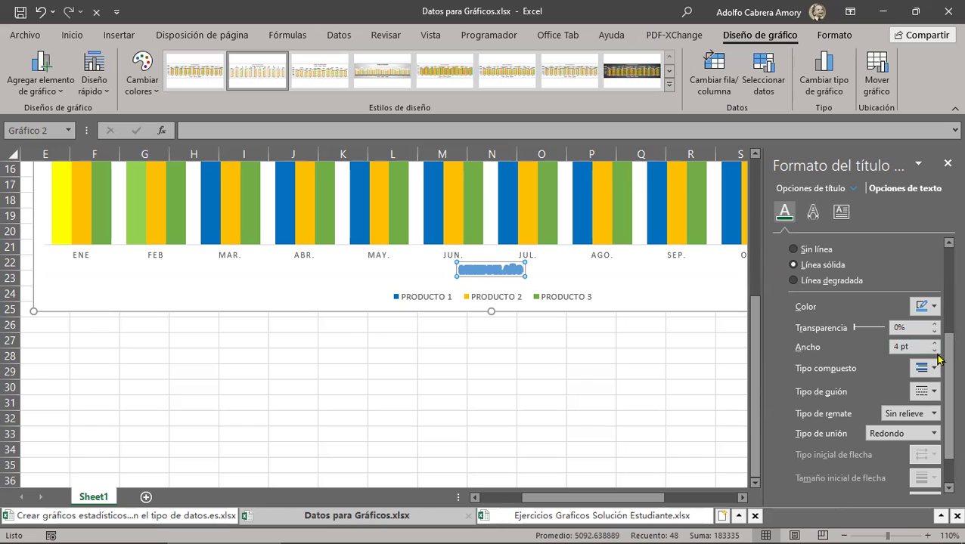
left_click(935, 351)
left_click(935, 351)
left_click(935, 350)
left_click(935, 351)
left_click(935, 350)
left_click(936, 350)
left_click(935, 351)
left_click(936, 351)
left_click(935, 351)
left_click(935, 351)
left_click(936, 351)
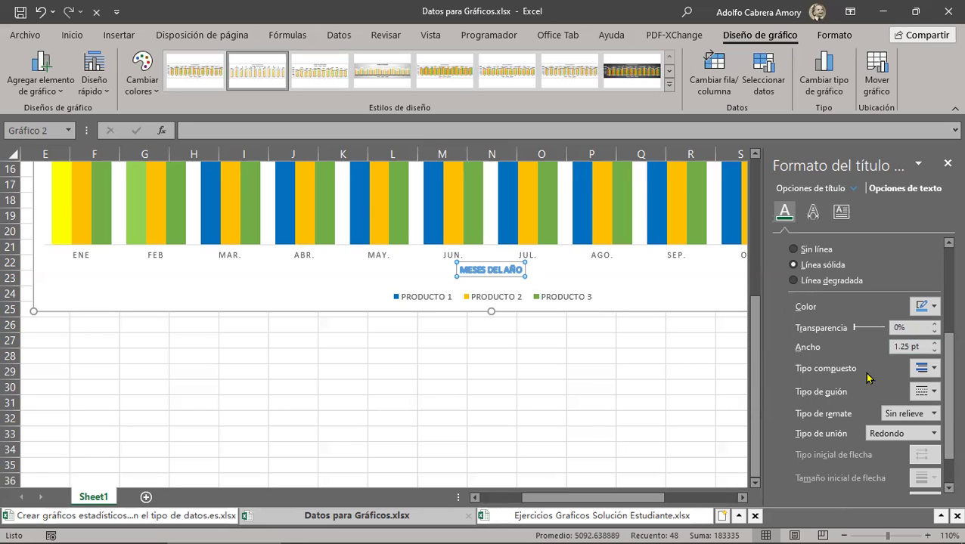
Set the font size of the MESES DEL AÑO axis title to 12
right_click(478, 277)
right_click(475, 273)
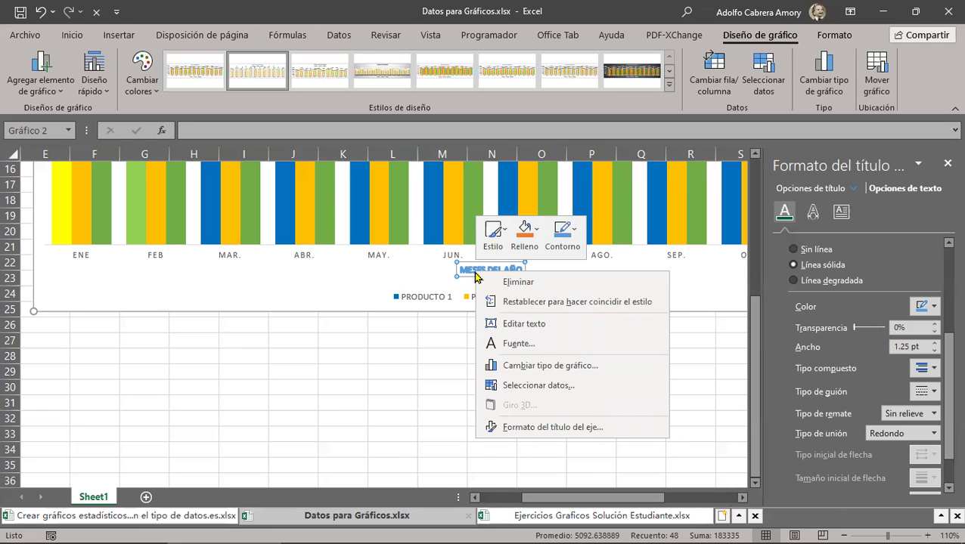
left_click(518, 344)
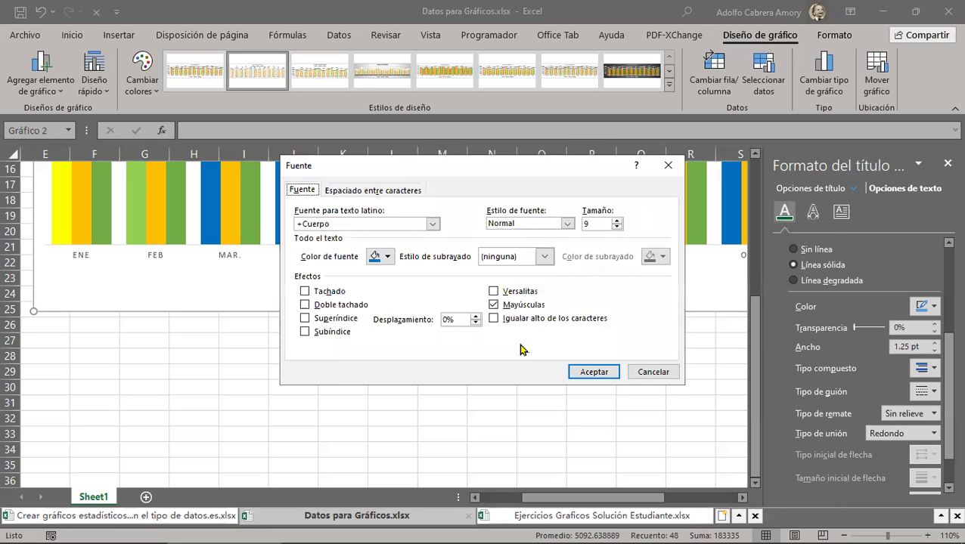
left_click(616, 220)
left_click(616, 220)
double_click(616, 220)
double_click(616, 221)
triple_click(616, 221)
double_click(616, 221)
double_click(617, 221)
double_click(616, 221)
double_click(616, 221)
double_click(616, 221)
double_click(616, 220)
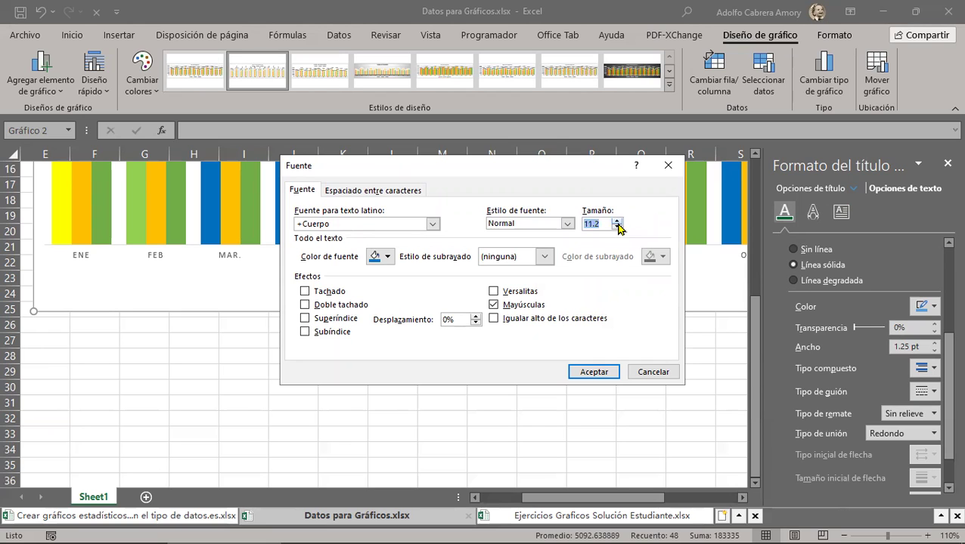
double_click(616, 222)
double_click(616, 222)
left_click(616, 222)
left_click(591, 372)
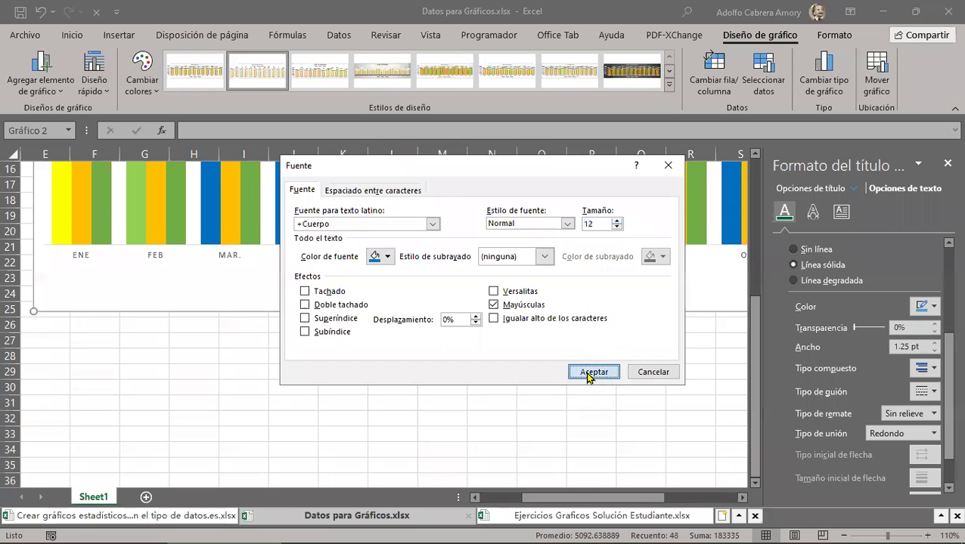
Deselect the axis title and return to the sales table and the upper part of the chart
left_click(579, 271)
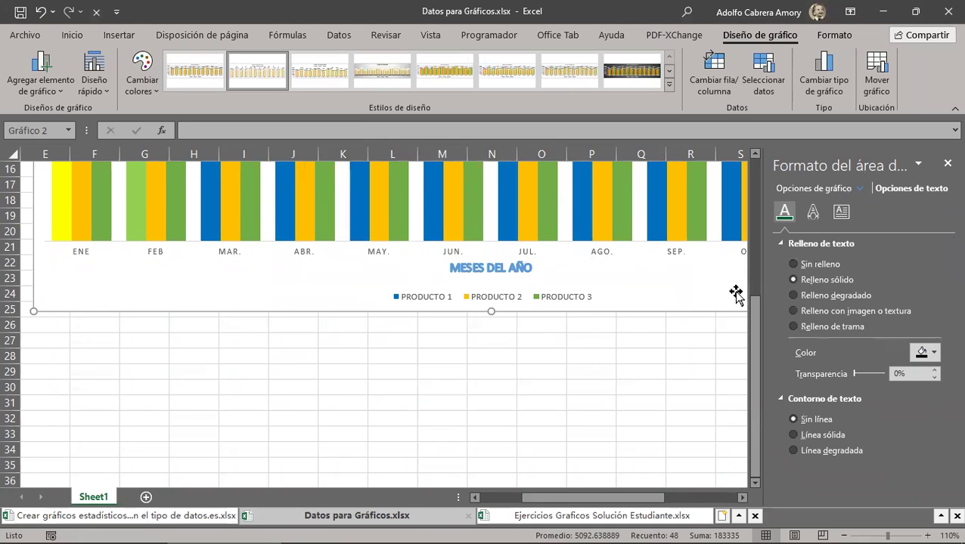
left_click_drag(589, 497, 506, 405)
scroll(505, 404, "up", 5)
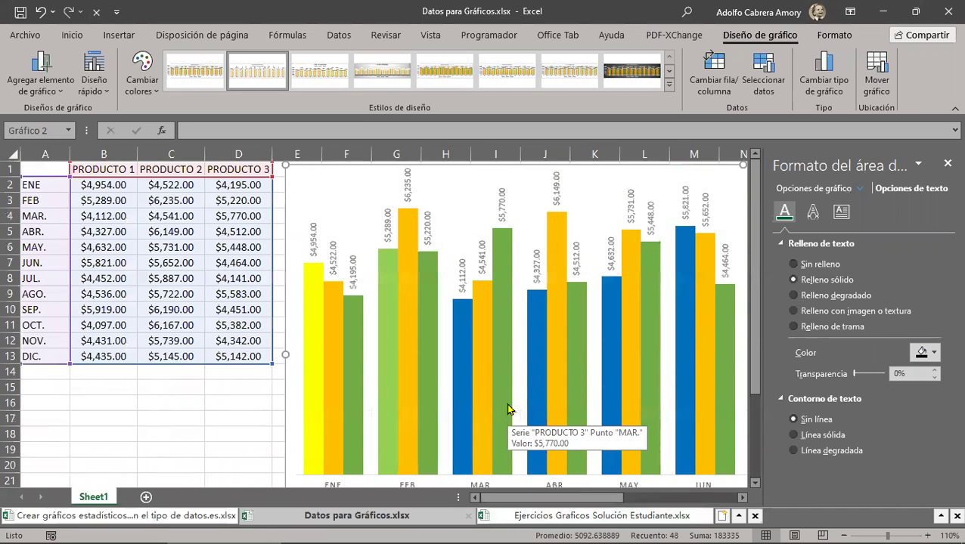
Close the formatting pane and add a primary vertical axis title to the chart
left_click(948, 163)
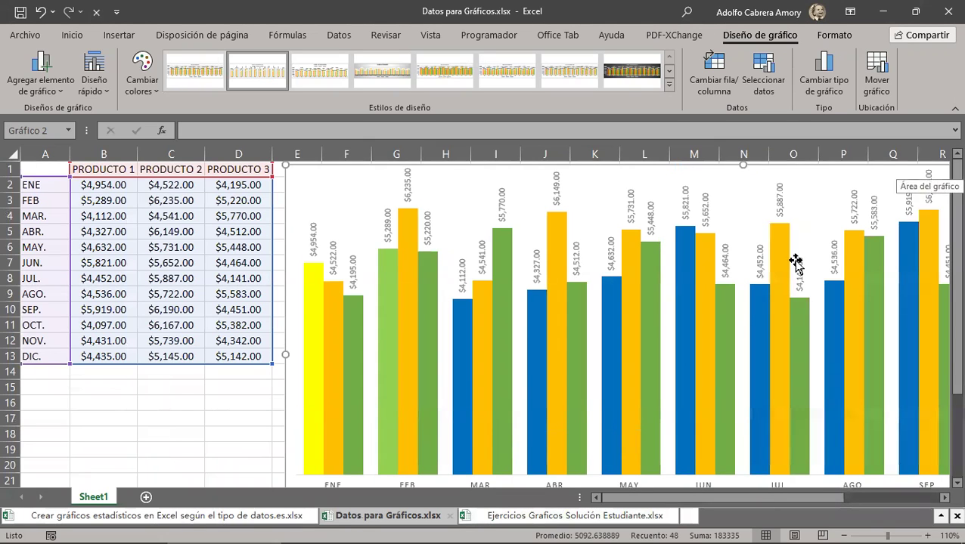
scroll(795, 264, "down", 4)
scroll(745, 304, "up", 4)
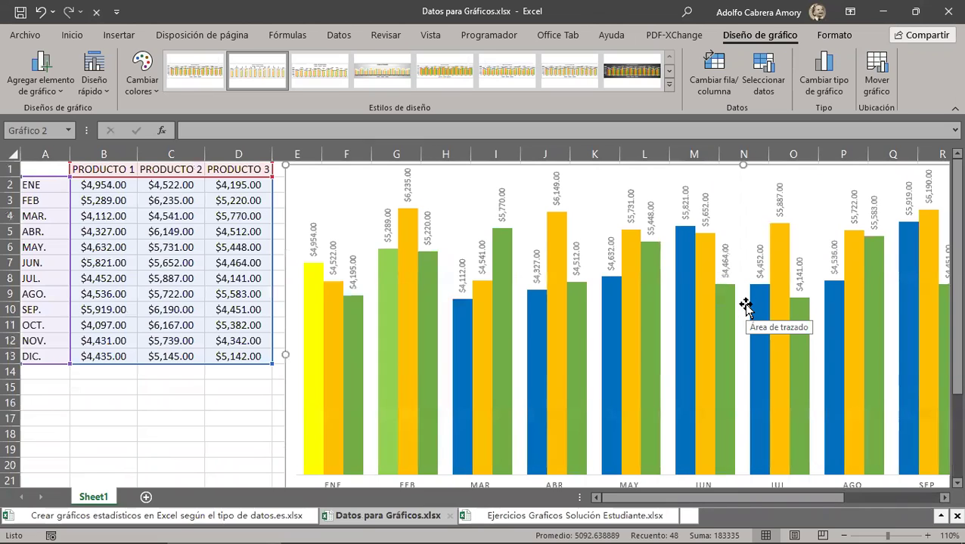
left_click(50, 92)
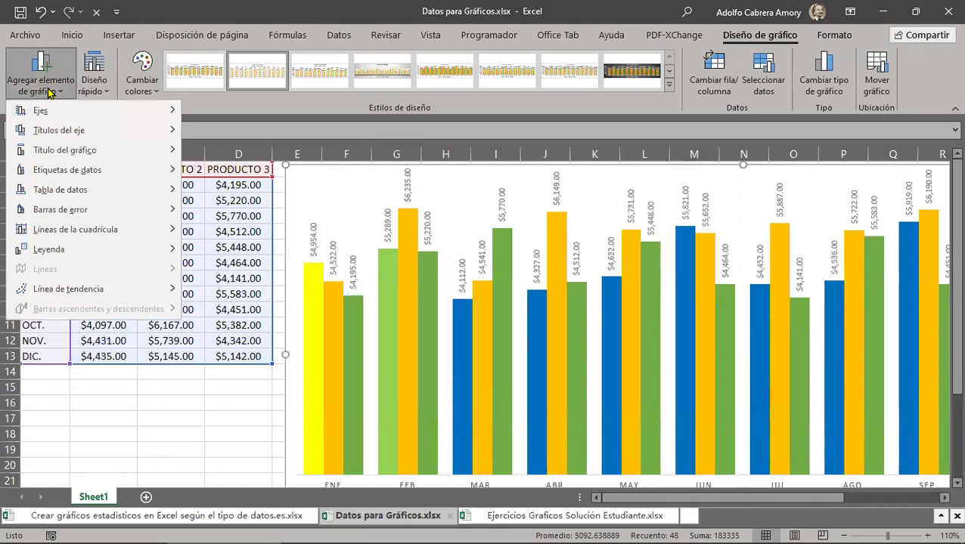
mouse_move(80, 134)
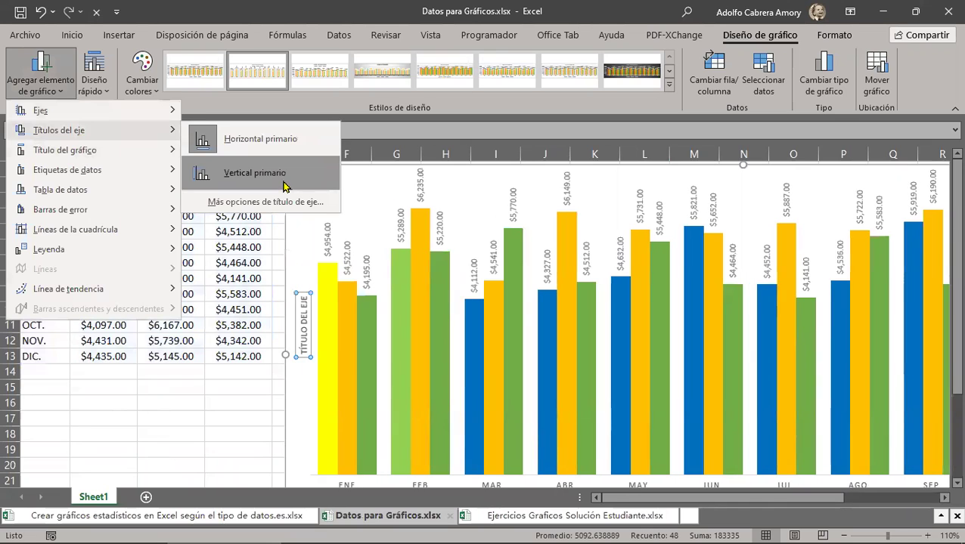
left_click(267, 176)
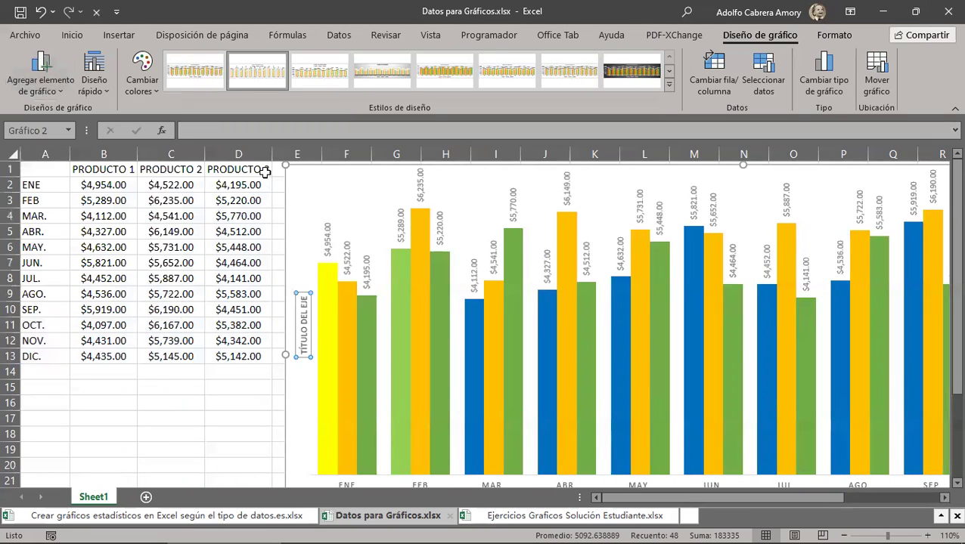
Replace the vertical axis title's placeholder text with PRODUCTOS
mouse_move(324, 359)
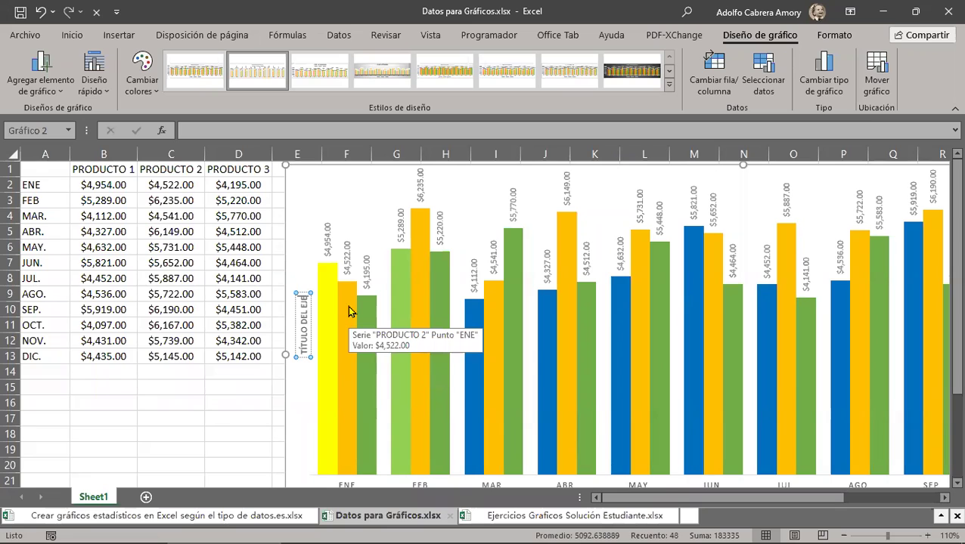
key("BackSpace")
key("BackSpace")
key("BackSpace")
key("BackSpace")
key("BackSpace")
key("BackSpace")
key("BackSpace")
key("BackSpace")
key("BackSpace")
key("BackSpace")
key("BackSpace")
key("BackSpace")
key("BackSpace")
key("BackSpace")
type("V")
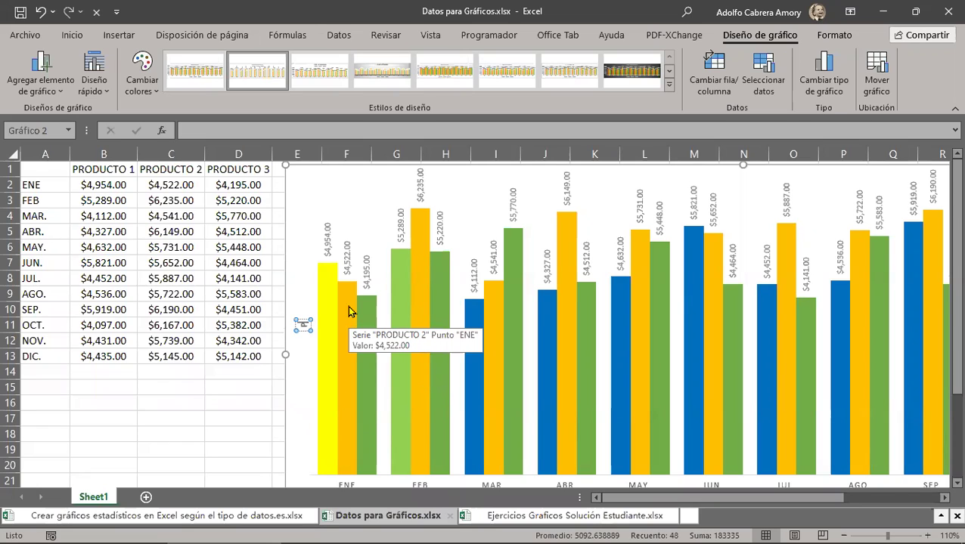
type("RODUCTOS")
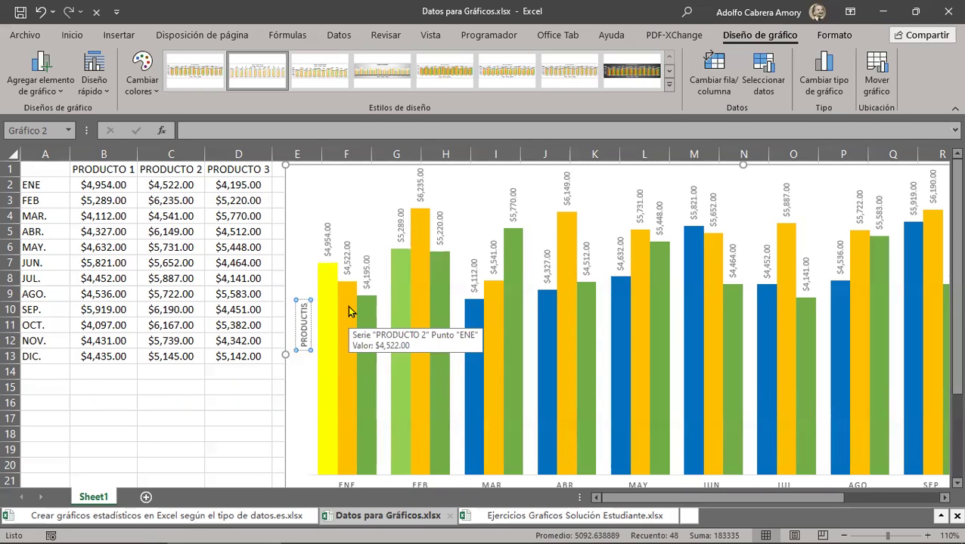
key("BackSpace")
key("BackSpace")
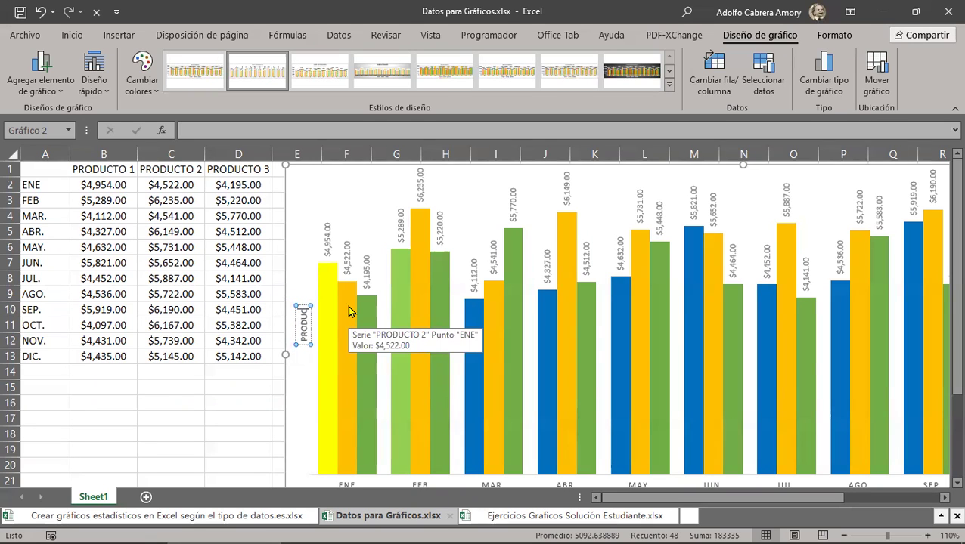
type("TOS")
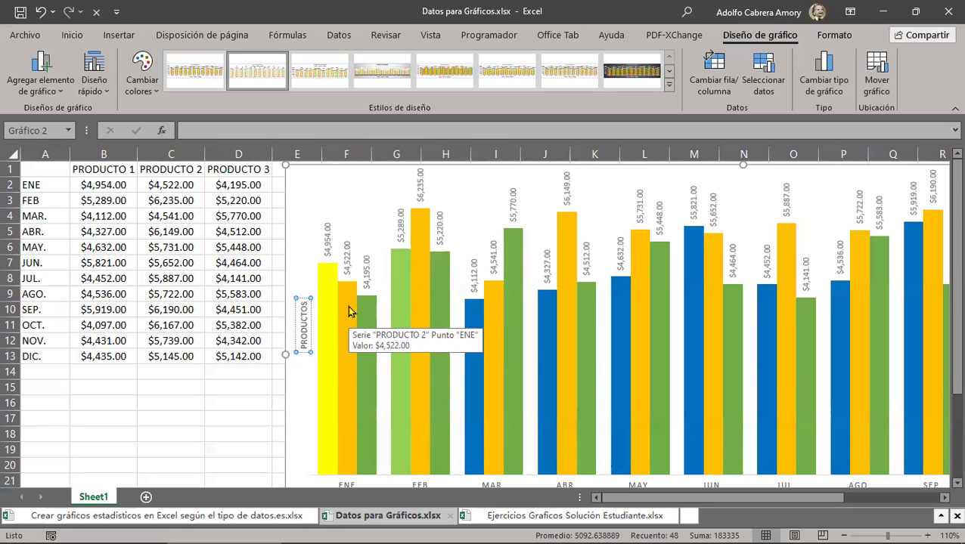
Try to set the PRODUCTOS axis title's font to size 12 in standard blue without selecting its text
right_click(305, 325)
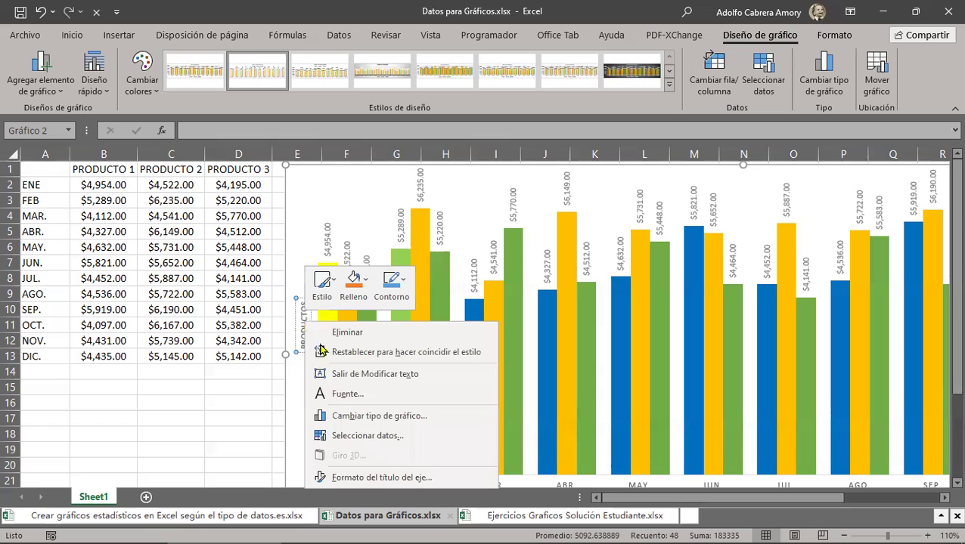
left_click(361, 394)
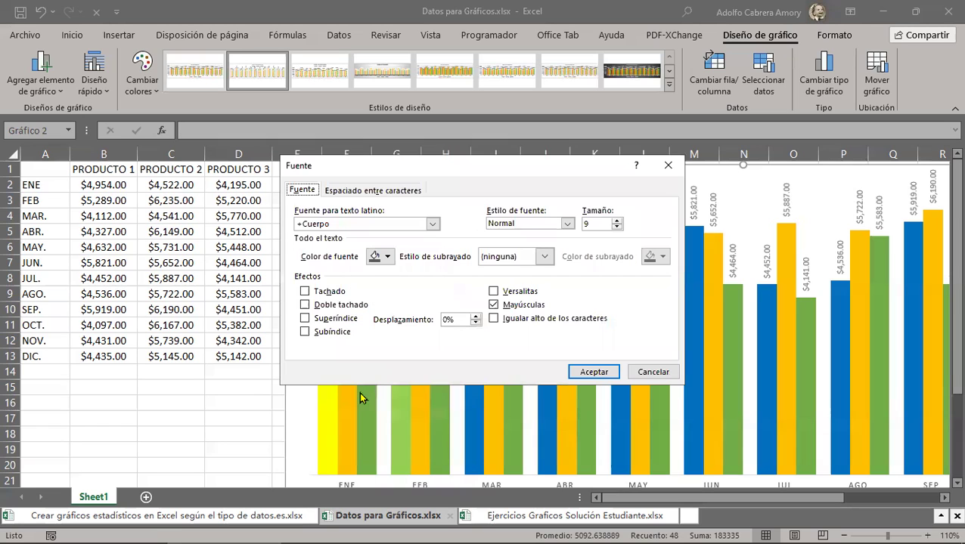
left_click(616, 221)
left_click(616, 220)
left_click(616, 221)
left_click(616, 221)
left_click(616, 221)
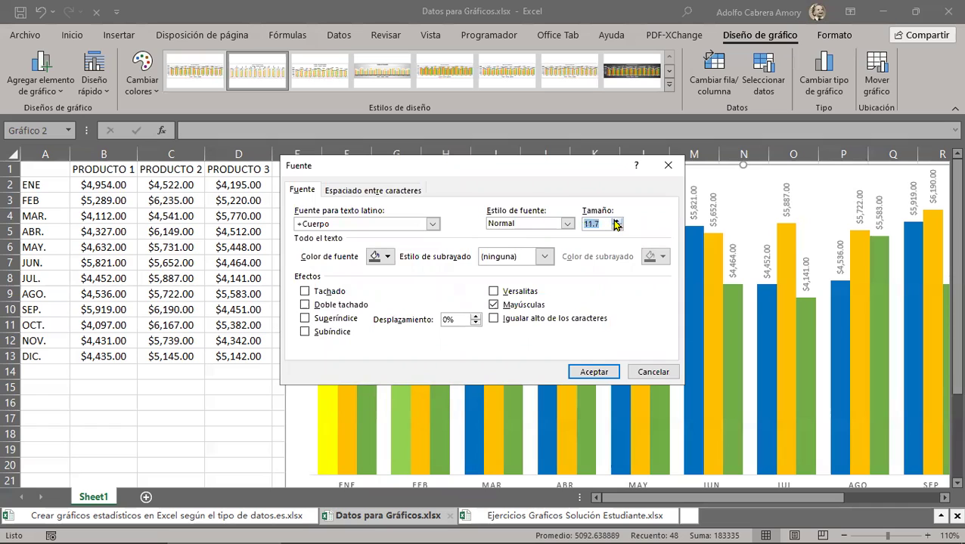
left_click(614, 221)
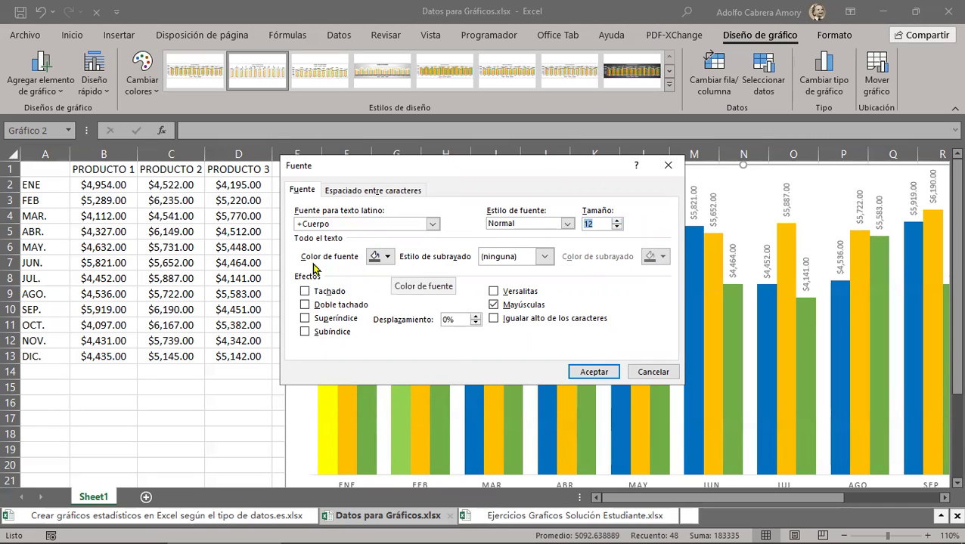
left_click(389, 257)
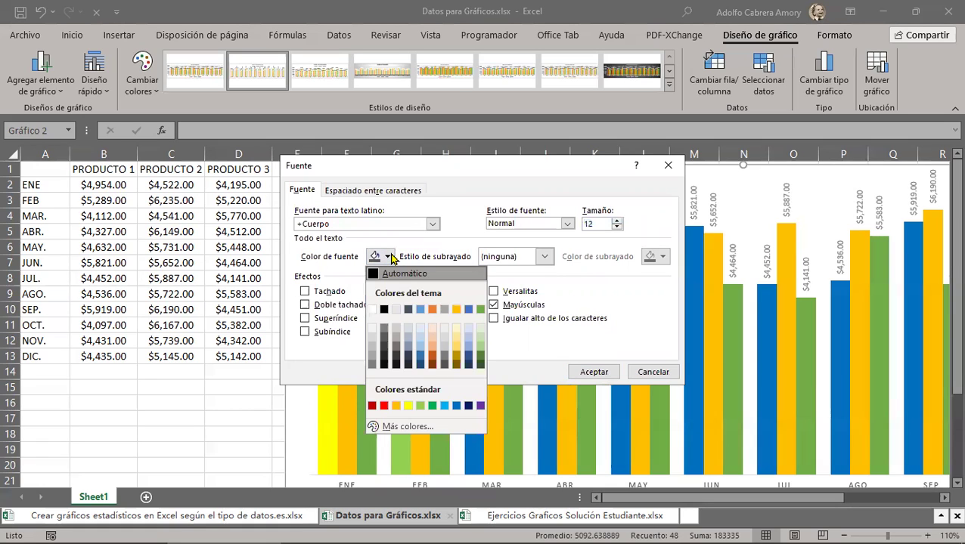
left_click(456, 406)
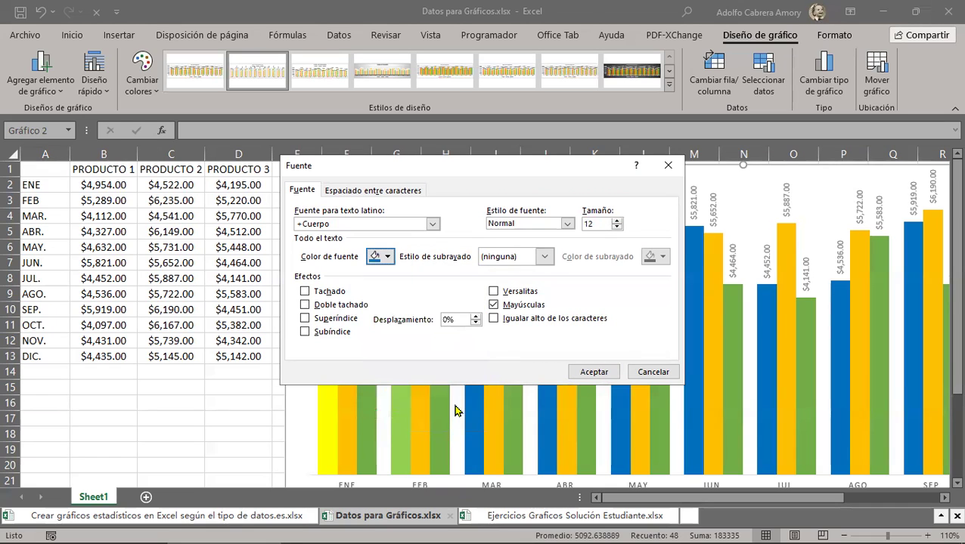
left_click_drag(405, 174, 600, 187)
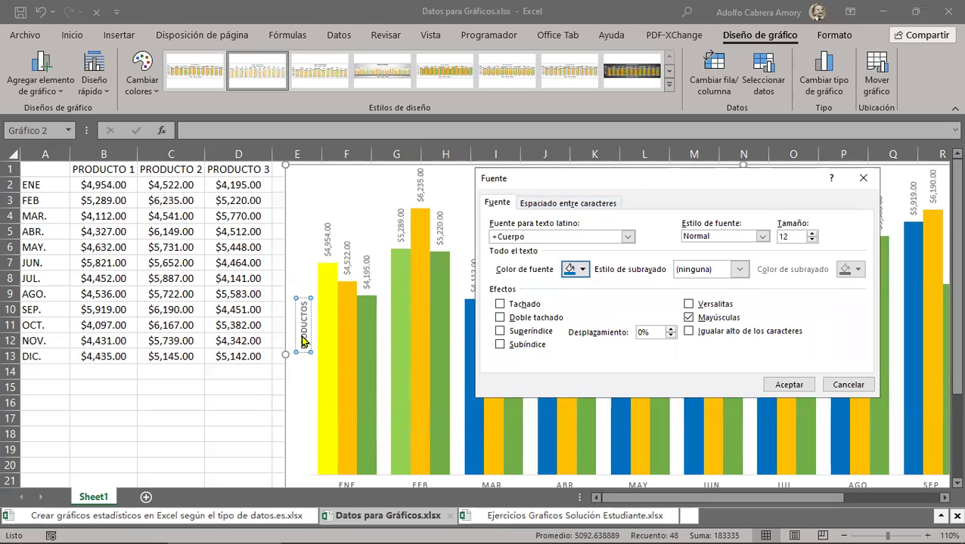
left_click(781, 385)
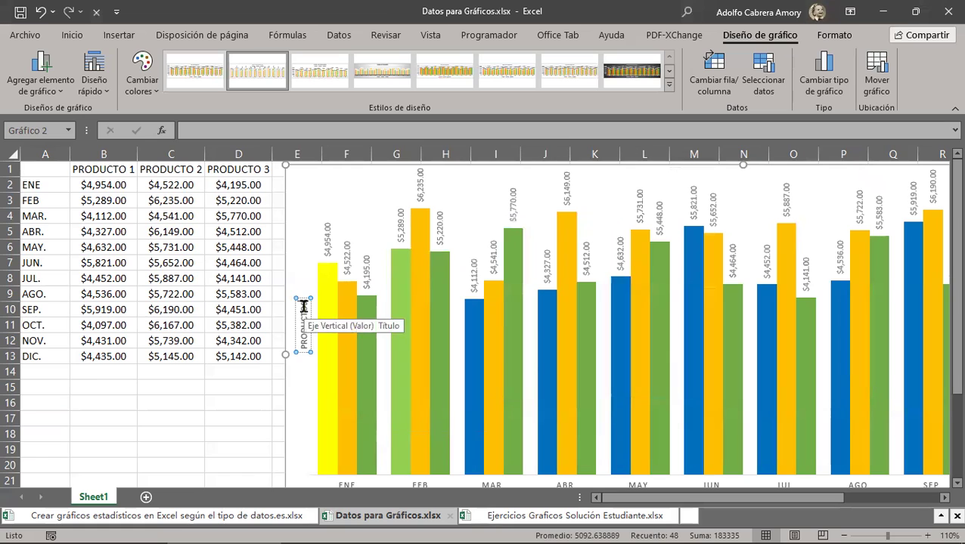
Select the whole text of the PRODUCTOS axis title and set its font colour to standard blue
left_click_drag(301, 307, 317, 376)
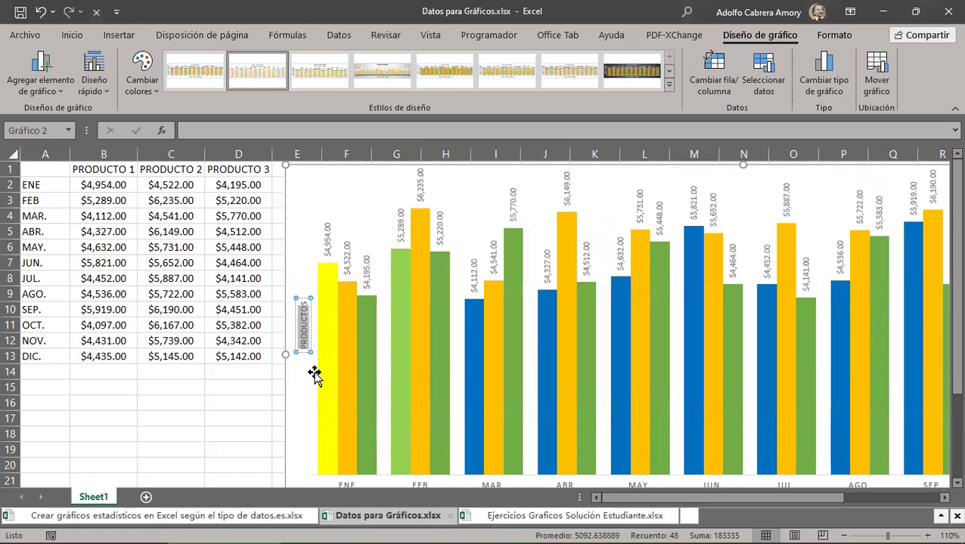
double_click(301, 300)
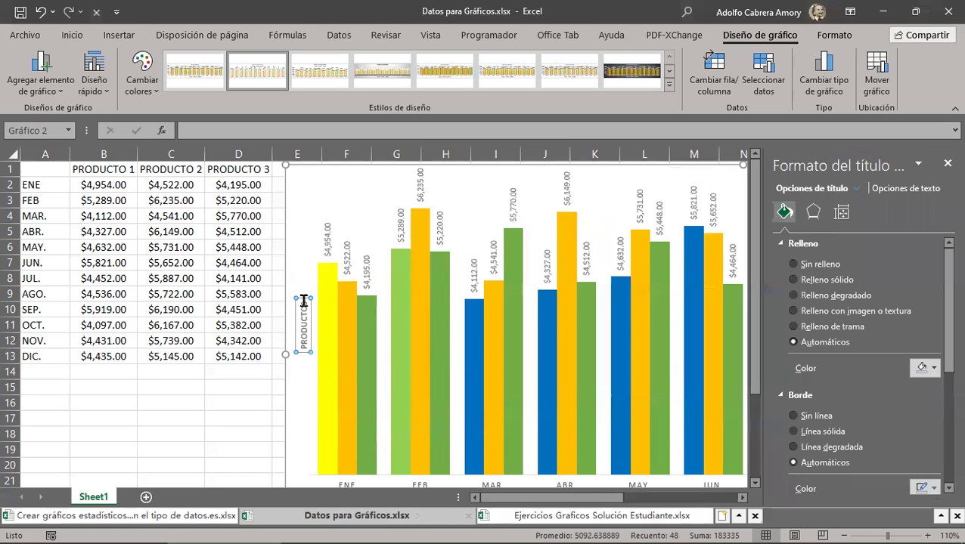
left_click_drag(301, 300, 314, 348)
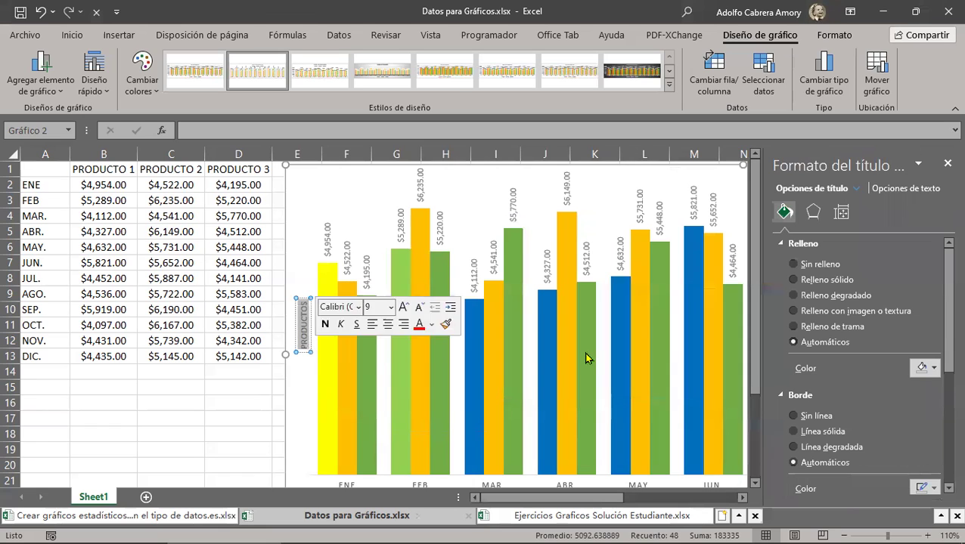
right_click(304, 319)
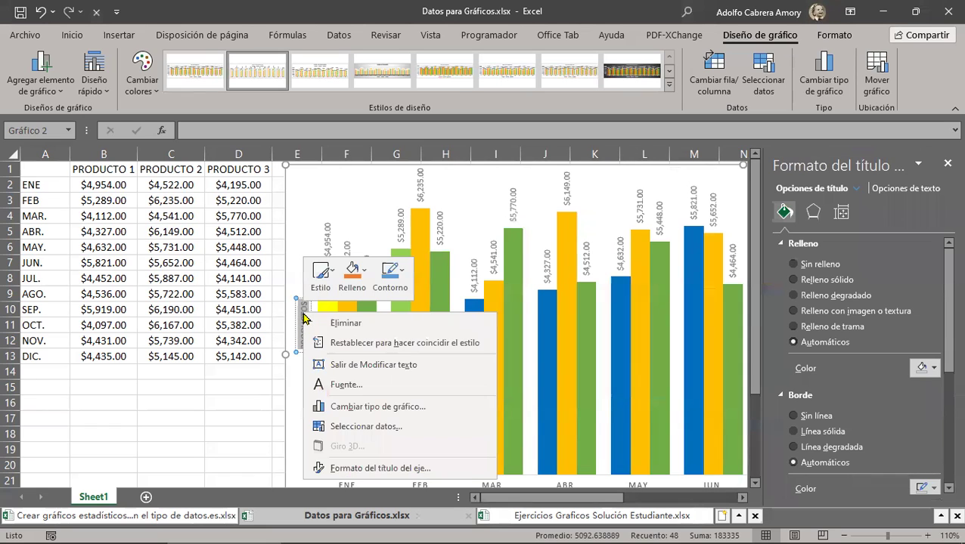
left_click(363, 387)
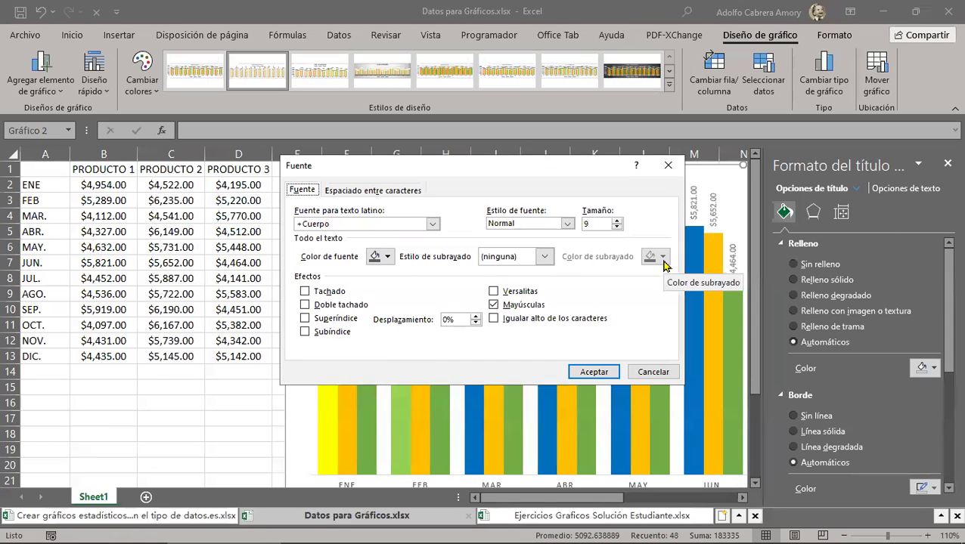
left_click(385, 258)
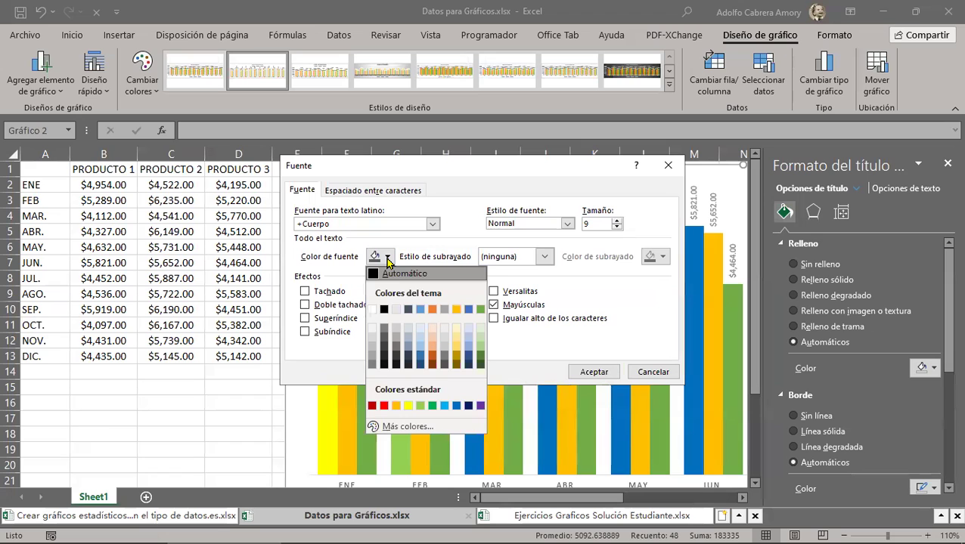
left_click(457, 406)
left_click(584, 371)
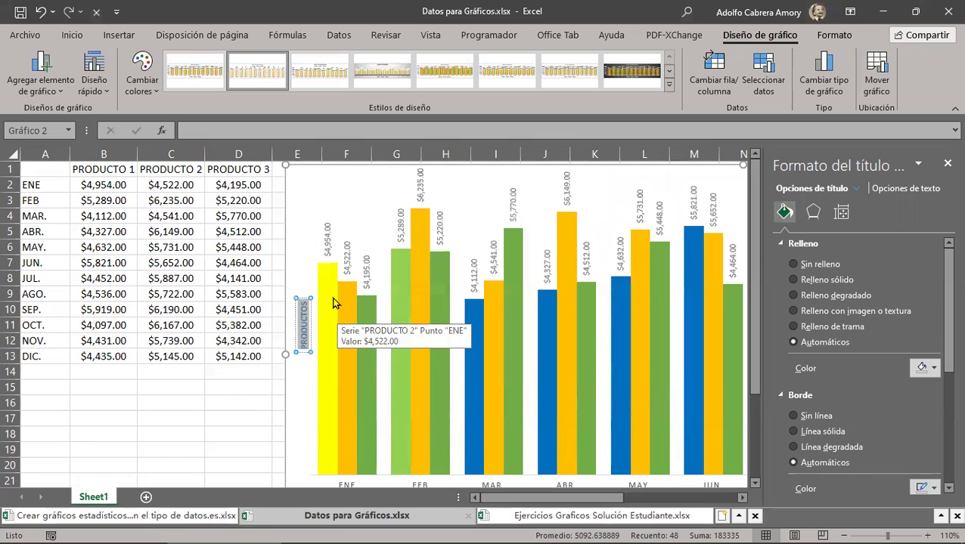
Set the font style of the PRODUCTOS axis title to bold (Negrita) and its size to 12
right_click(304, 309)
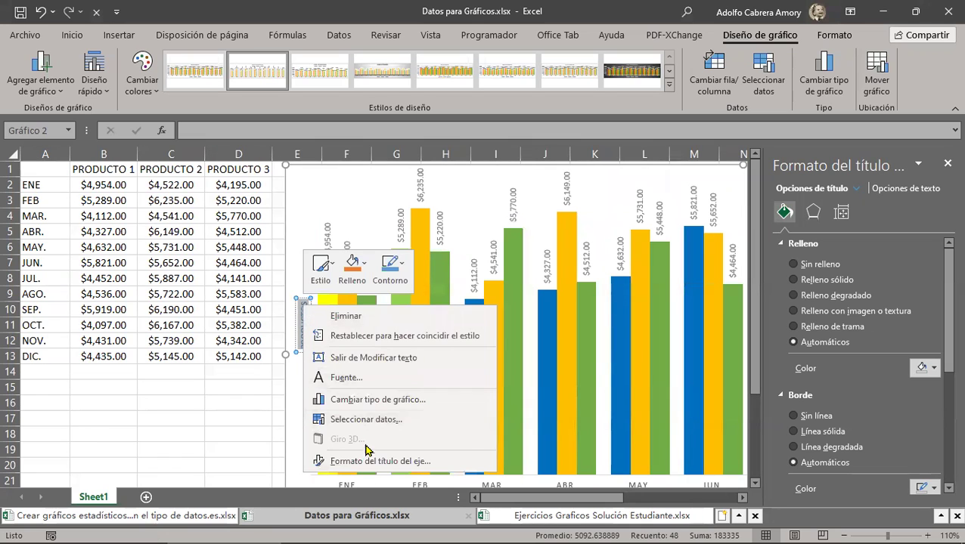
left_click(374, 385)
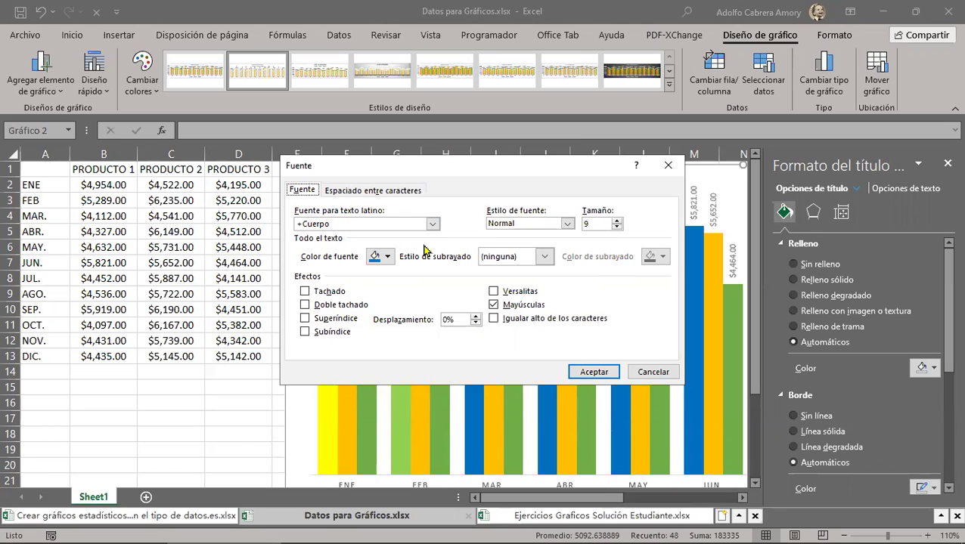
left_click(567, 223)
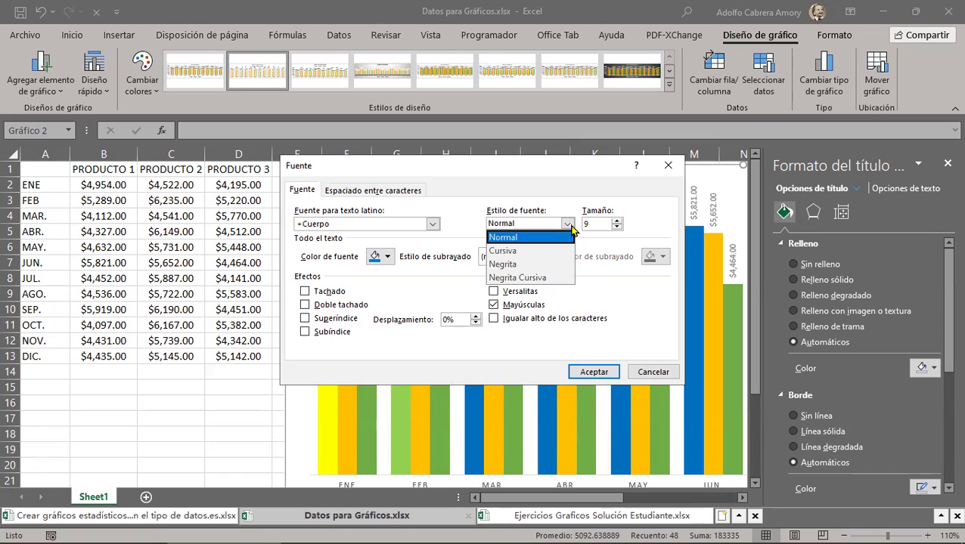
left_click(515, 264)
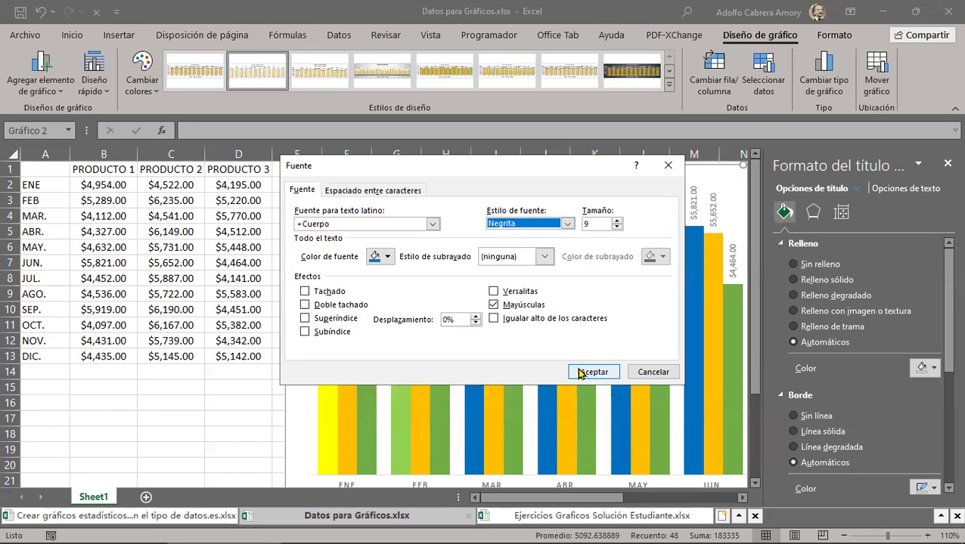
left_click(586, 224)
type("1")
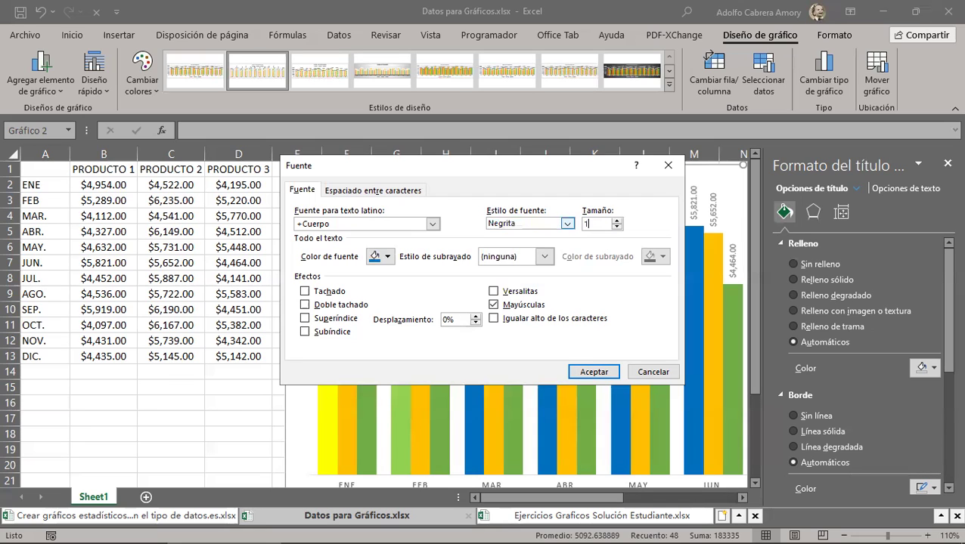
type("2")
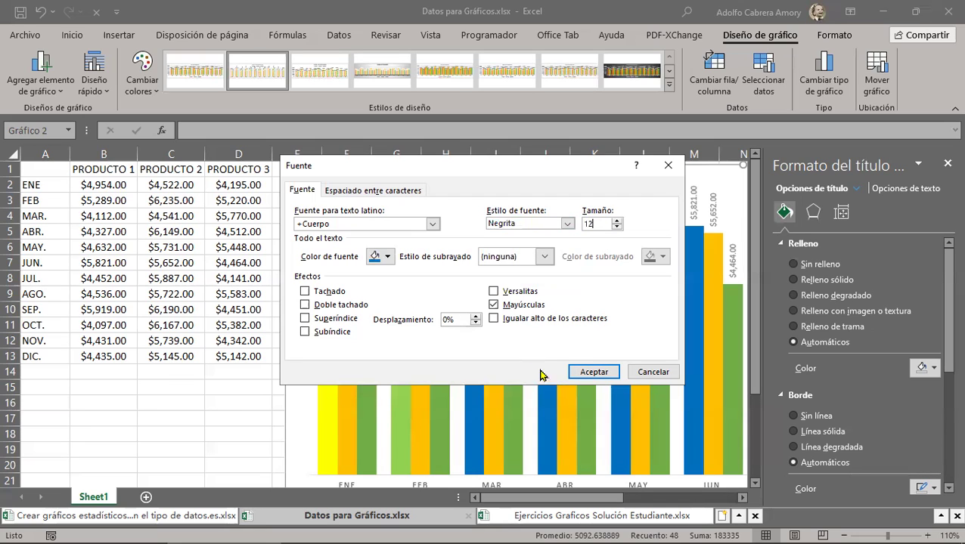
left_click(594, 372)
Deselect the axis title, close the formatting pane and check both axis titles on the chart
left_click(741, 239)
left_click(933, 421)
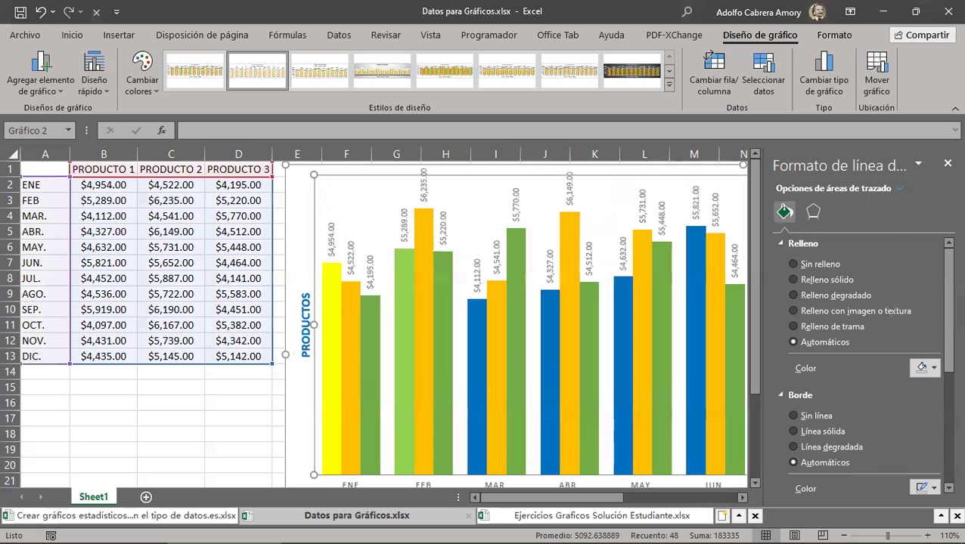
left_click(946, 165)
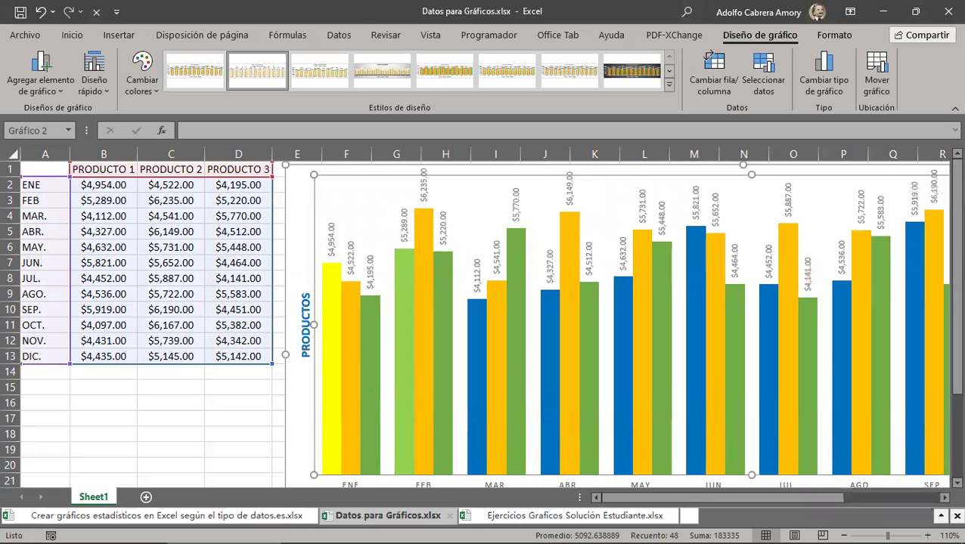
scroll(737, 425, "down", 4)
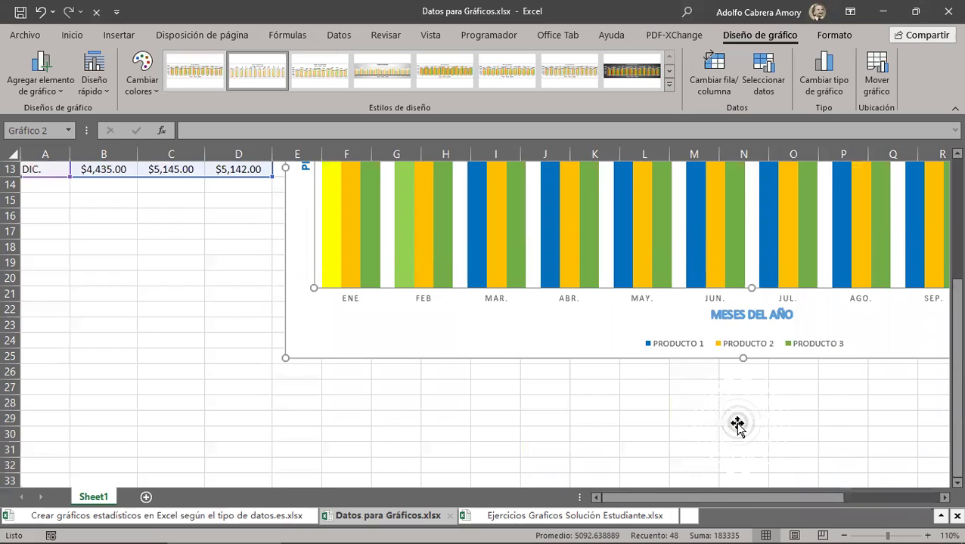
scroll(737, 425, "up", 4)
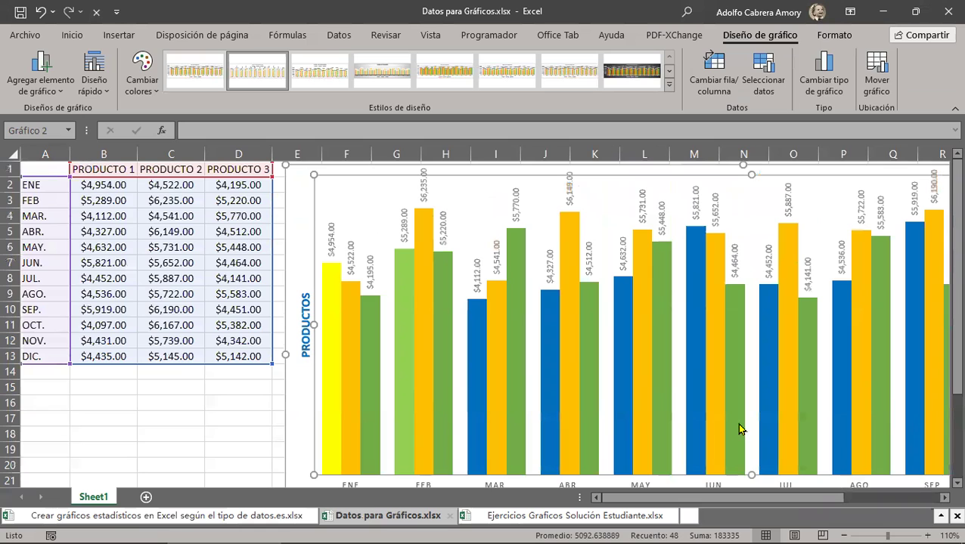
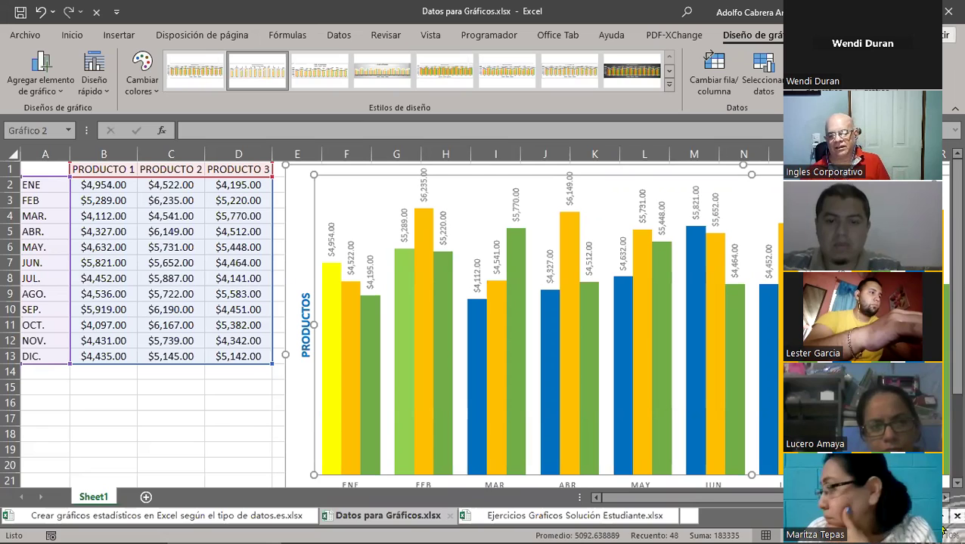
Select the chart area and the horizontal category axis in turn to see what each chart element covers
mouse_move(943, 540)
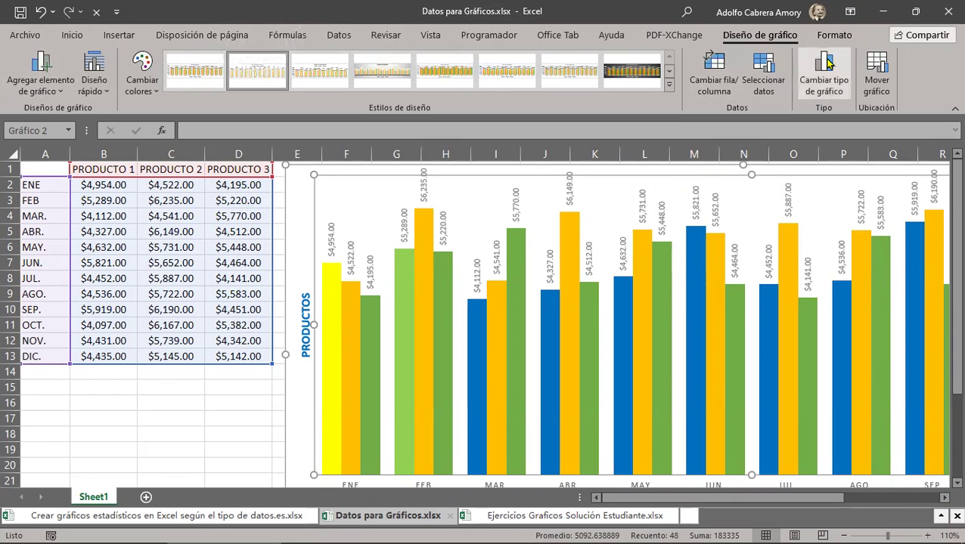
mouse_move(422, 262)
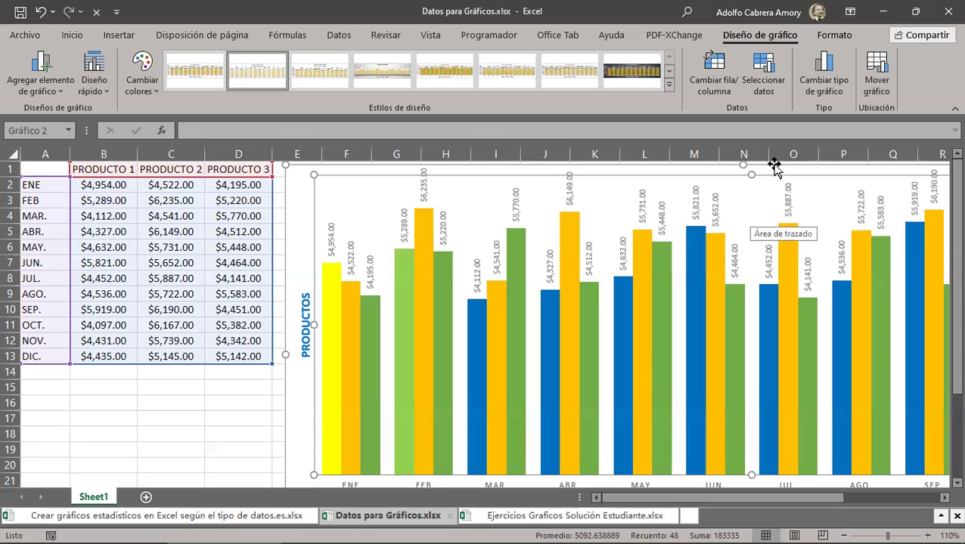
left_click(835, 34)
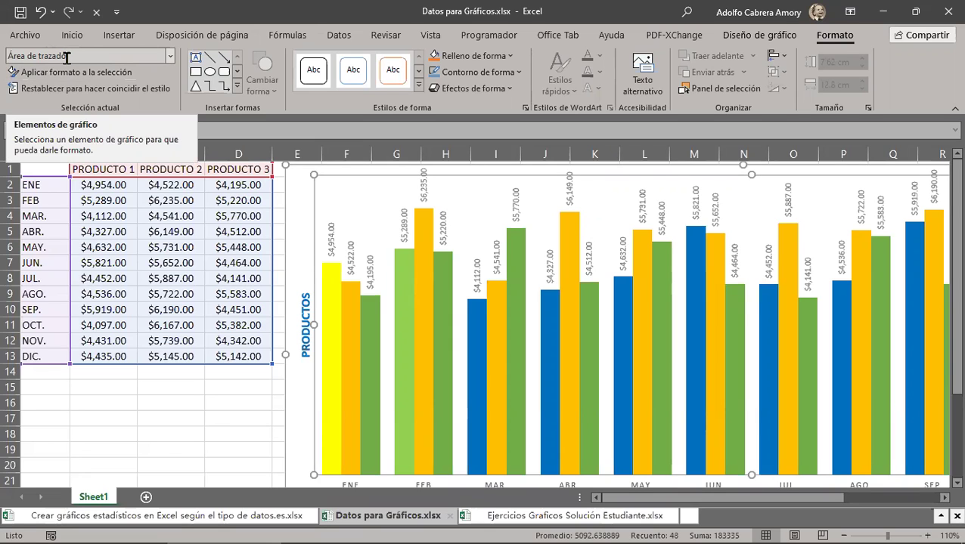
left_click(171, 57)
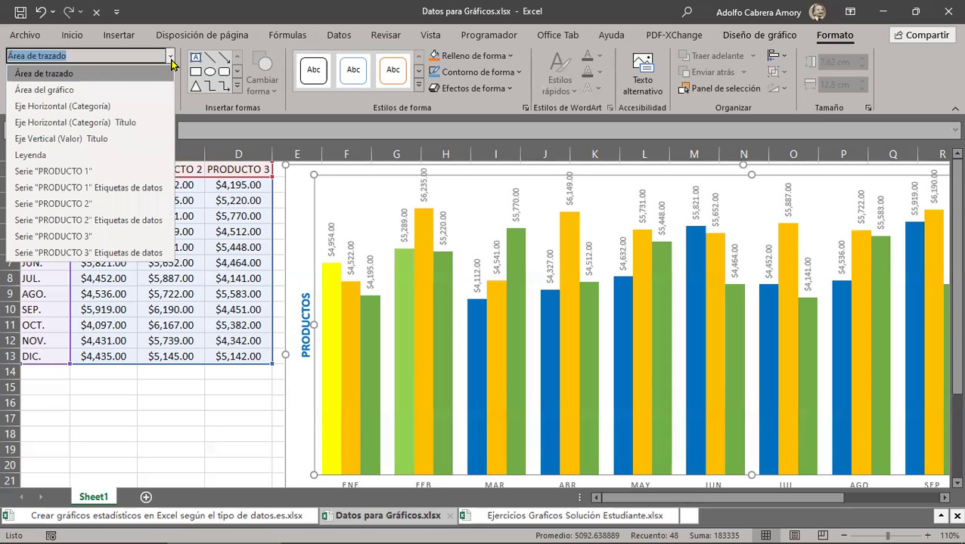
left_click(83, 90)
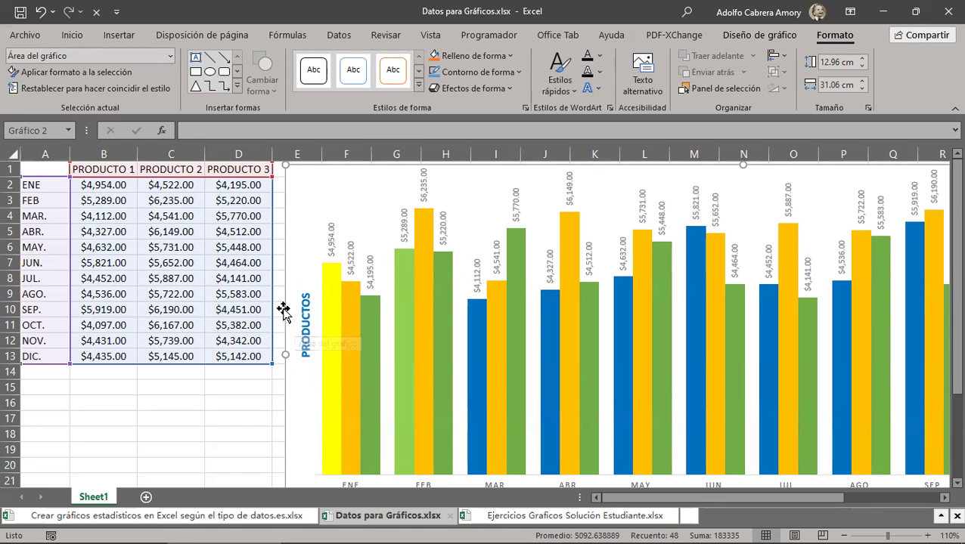
left_click(171, 58)
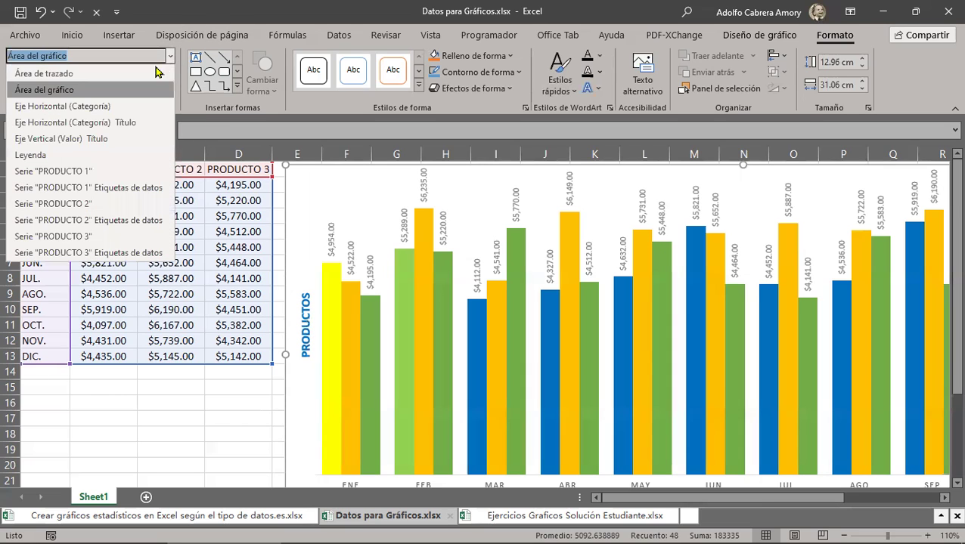
left_click(63, 106)
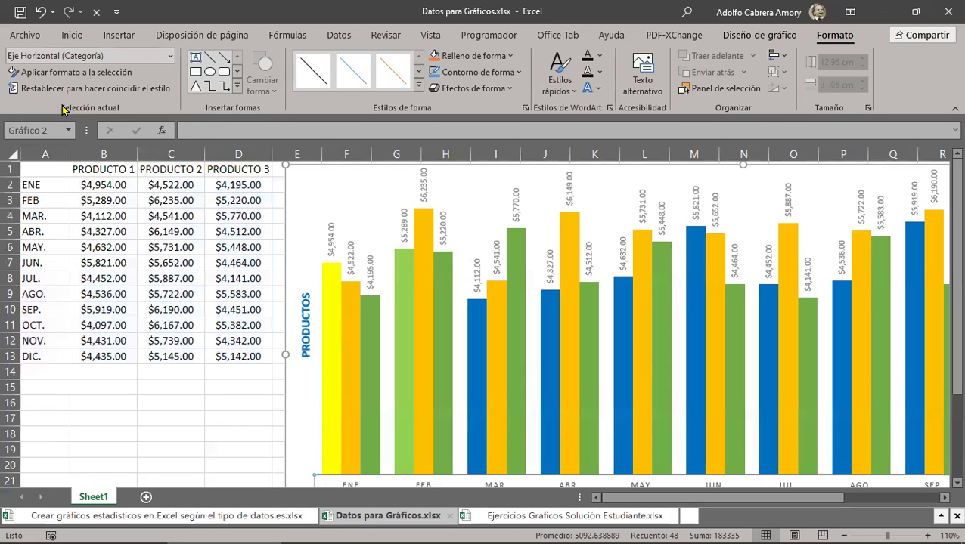
Select the horizontal axis title and the vertical axis title in turn from the chart elements
left_click(171, 56)
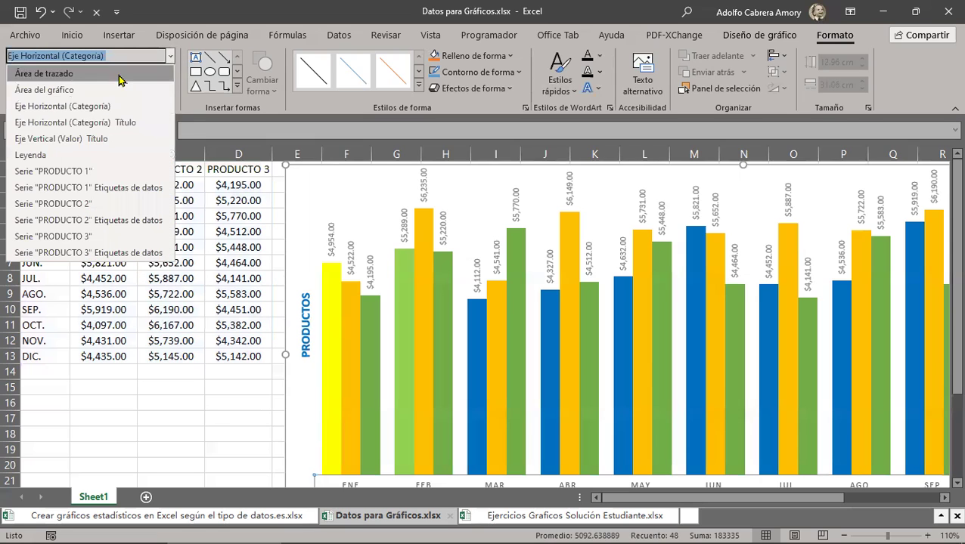
left_click(39, 124)
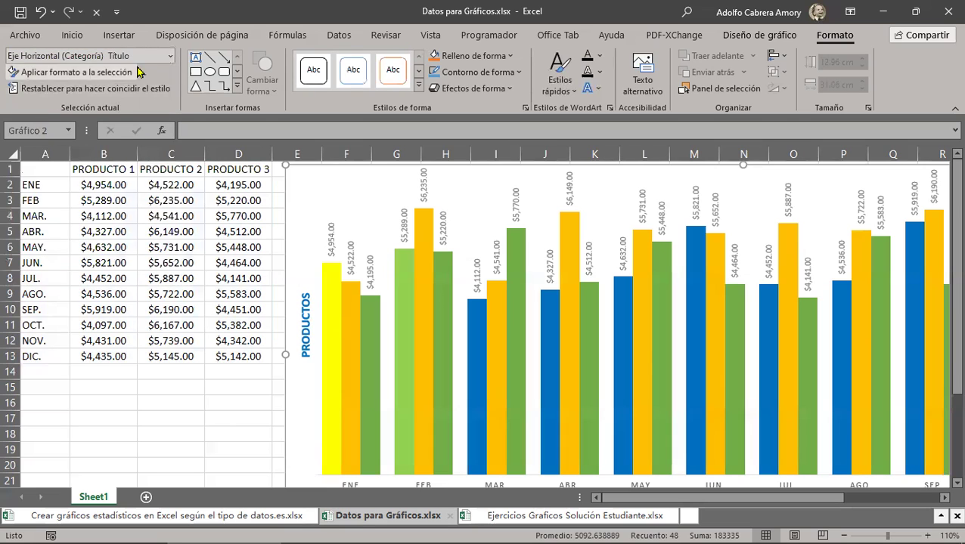
left_click(169, 56)
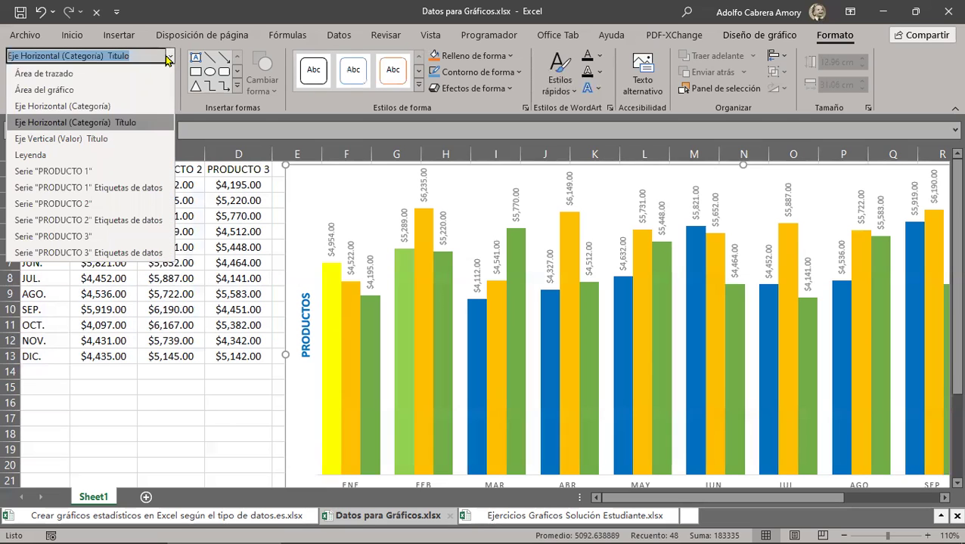
left_click(38, 139)
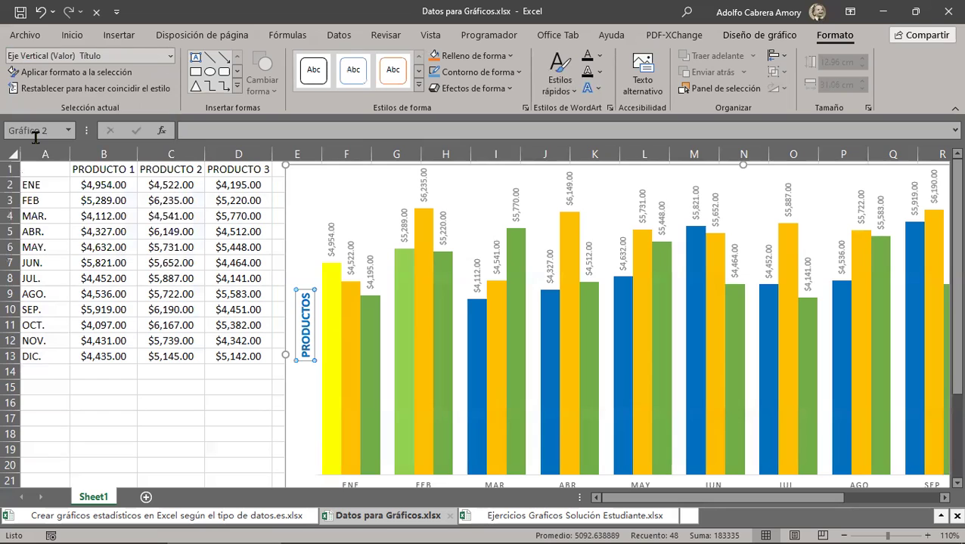
Select the chart's legend (Leyenda) and locate it below the horizontal axis title
left_click(171, 56)
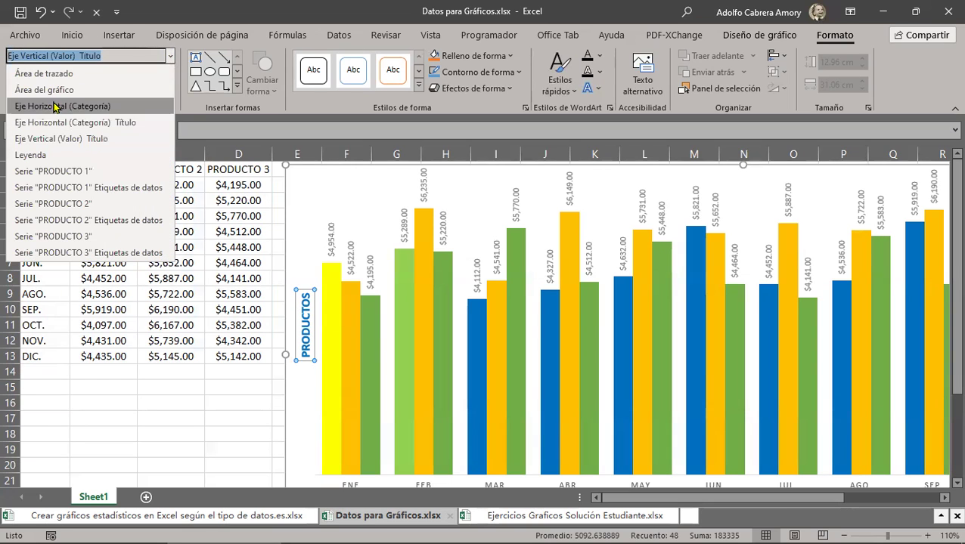
left_click(62, 157)
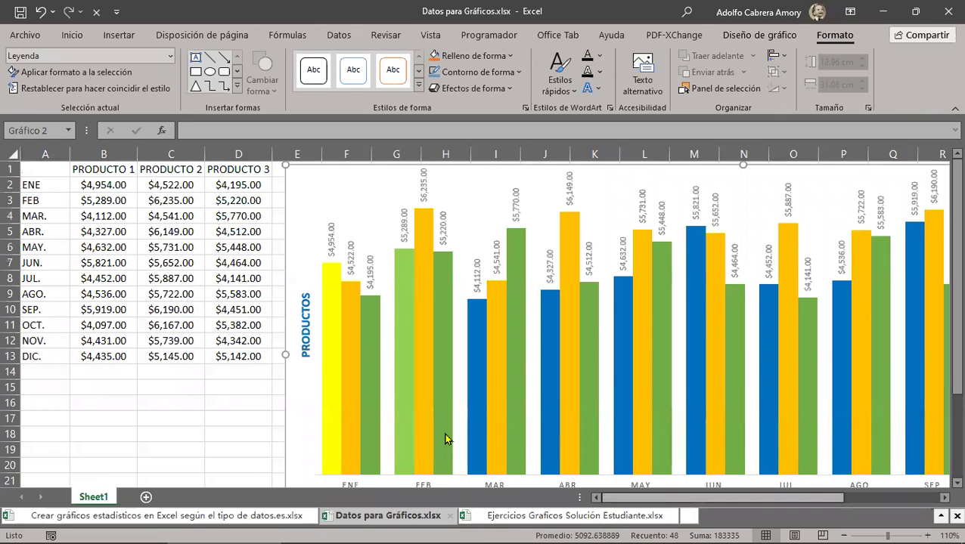
scroll(445, 438, "right", 5)
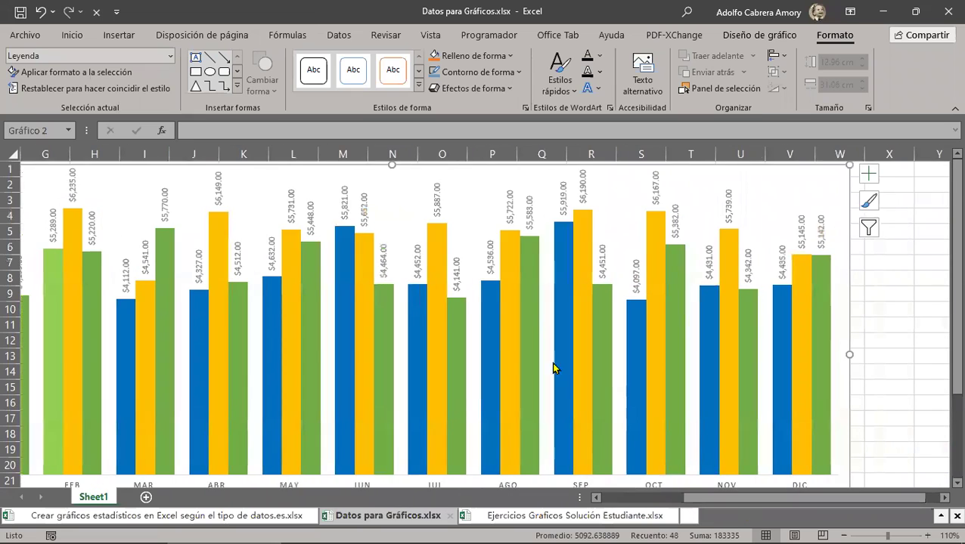
scroll(491, 347, "down", 4)
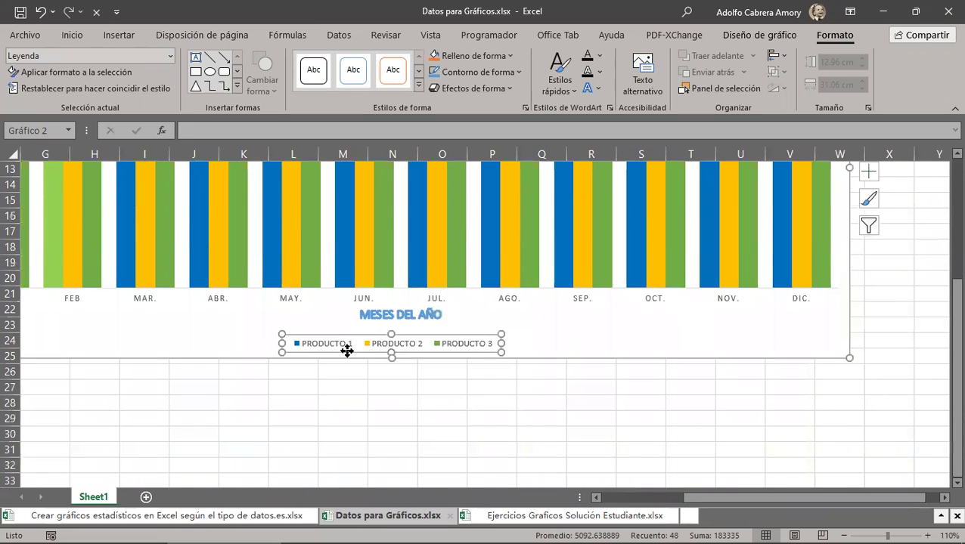
Select the whole PRODUCTO 1 series and fill all its columns with standard purple
left_click(170, 57)
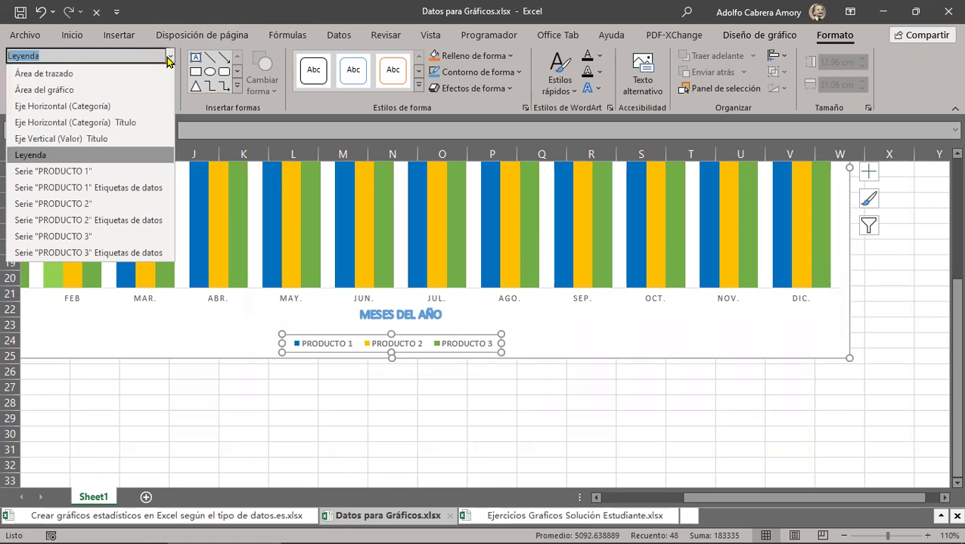
left_click(29, 172)
left_click_drag(713, 498, 630, 497)
scroll(627, 394, "up", 4)
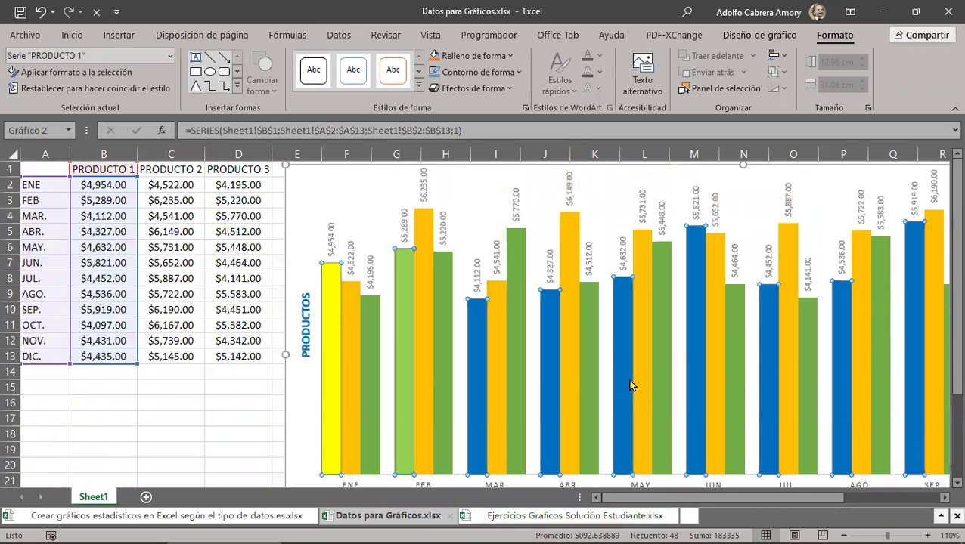
mouse_move(481, 301)
mouse_move(426, 308)
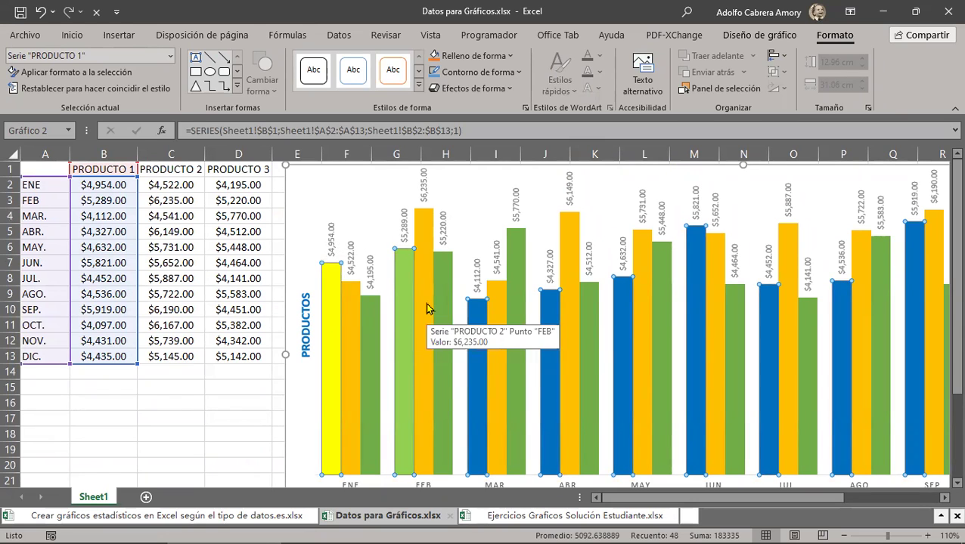
mouse_move(328, 291)
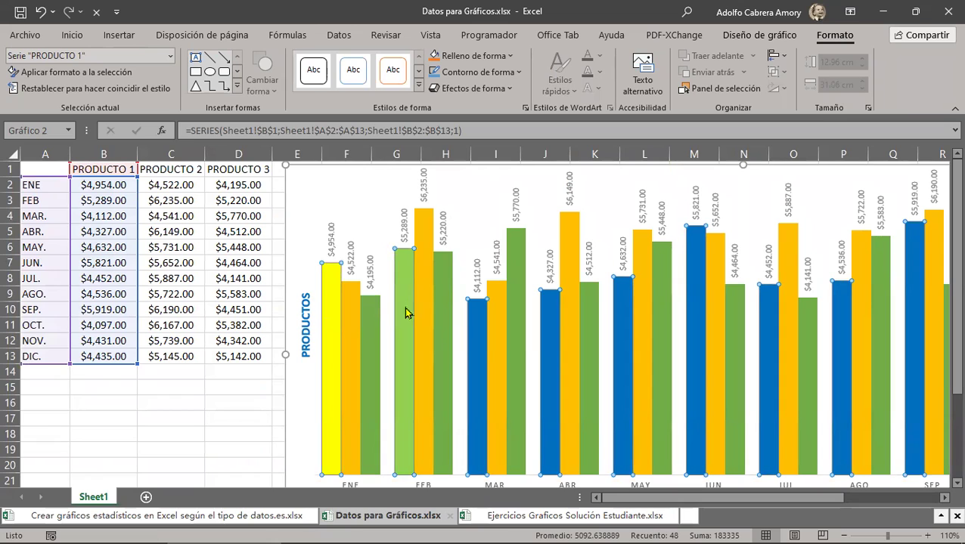
mouse_move(405, 295)
mouse_move(477, 325)
mouse_move(632, 327)
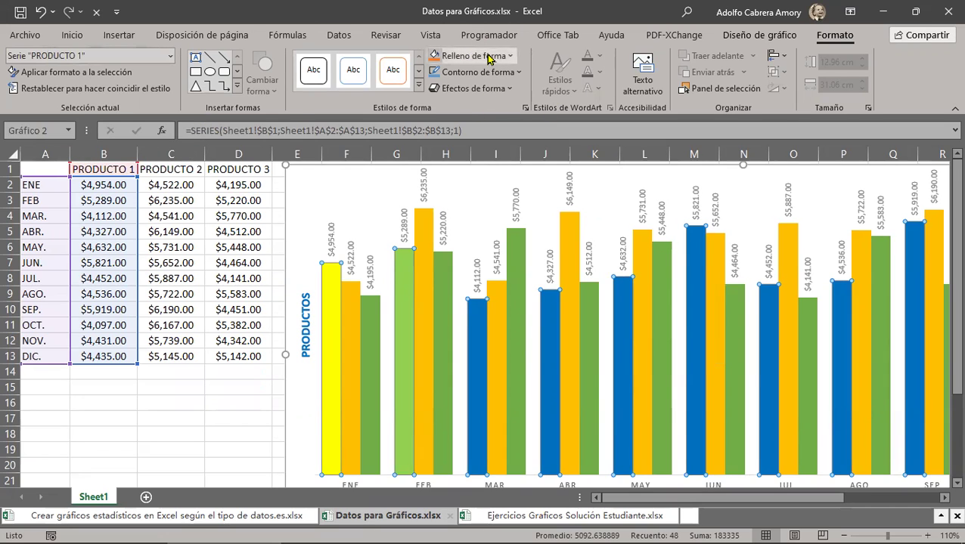
left_click(511, 57)
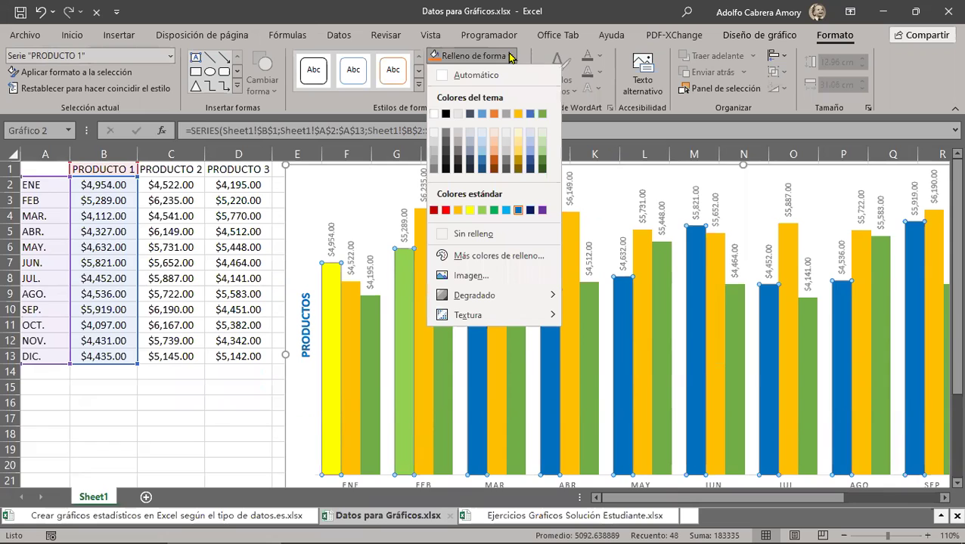
left_click(542, 211)
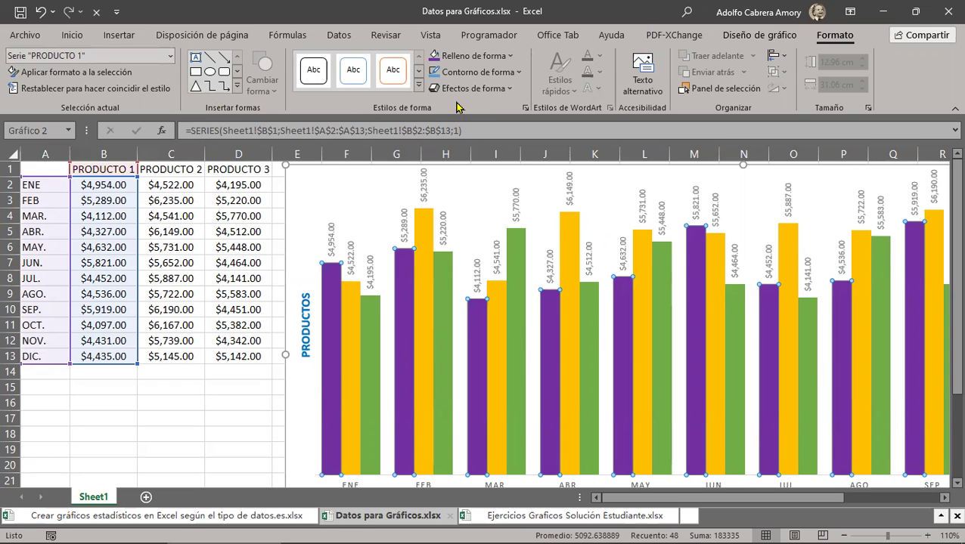
Apply the third preset shape effect (Preestablecidos) of the last row to the PRODUCTO 1 columns
left_click(508, 89)
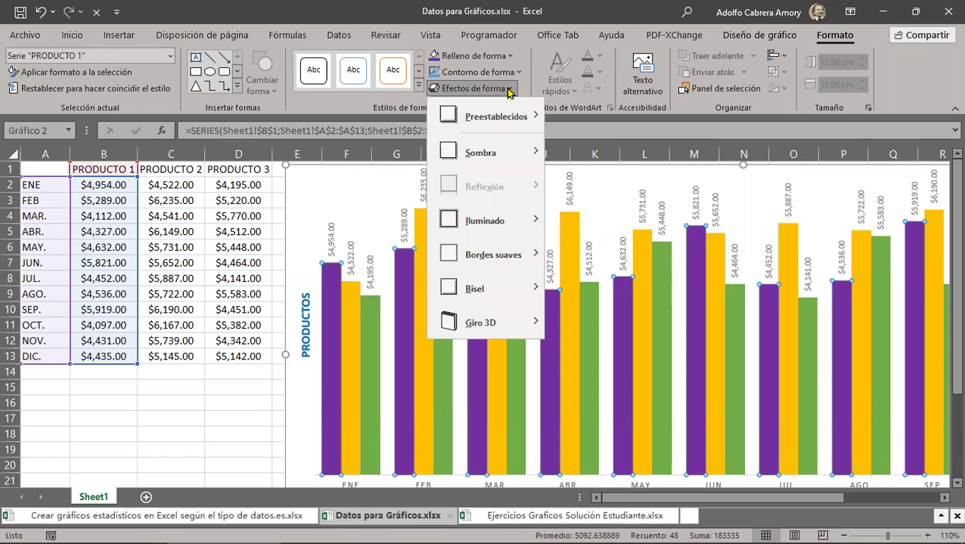
mouse_move(513, 121)
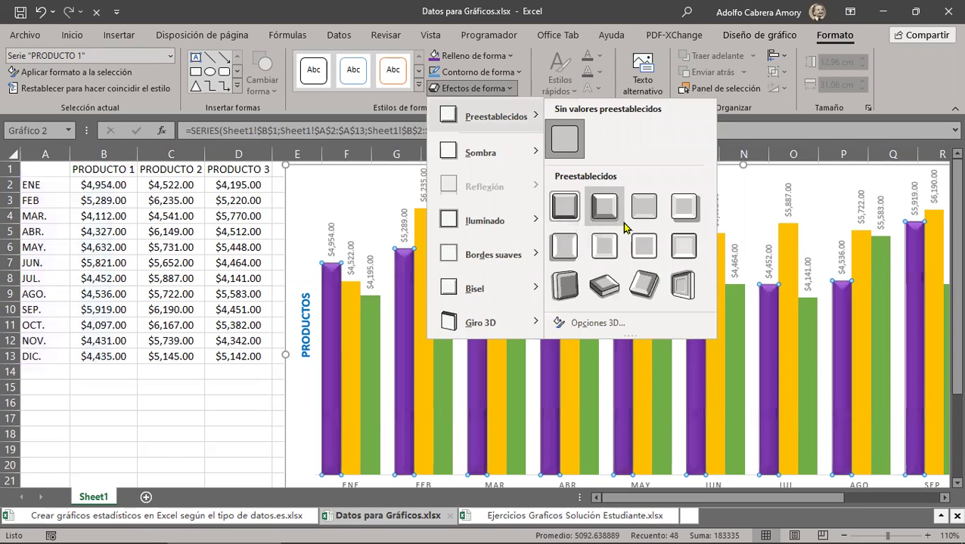
left_click(646, 289)
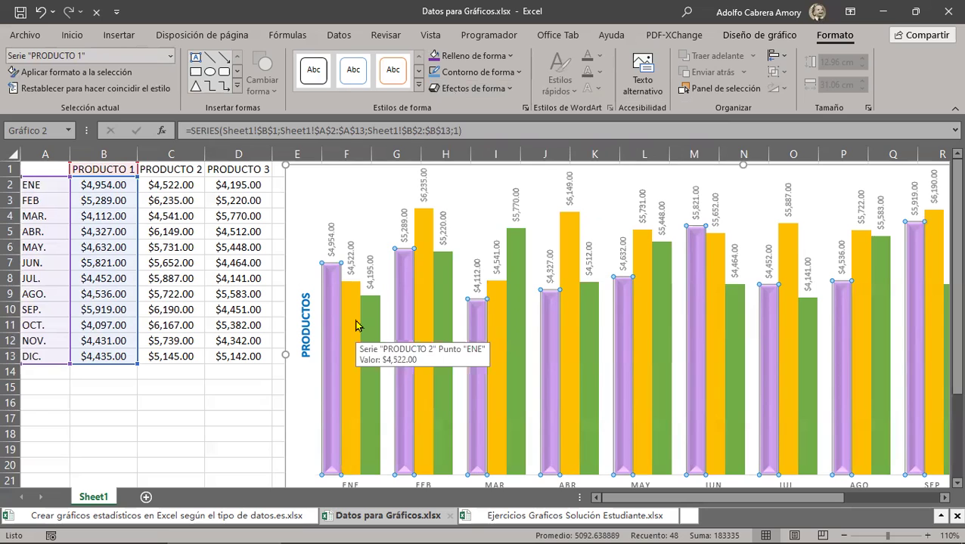
Select the PRODUCTO 2 series and set its shape outline to the dashed line style just below the dotted ones
left_click(171, 56)
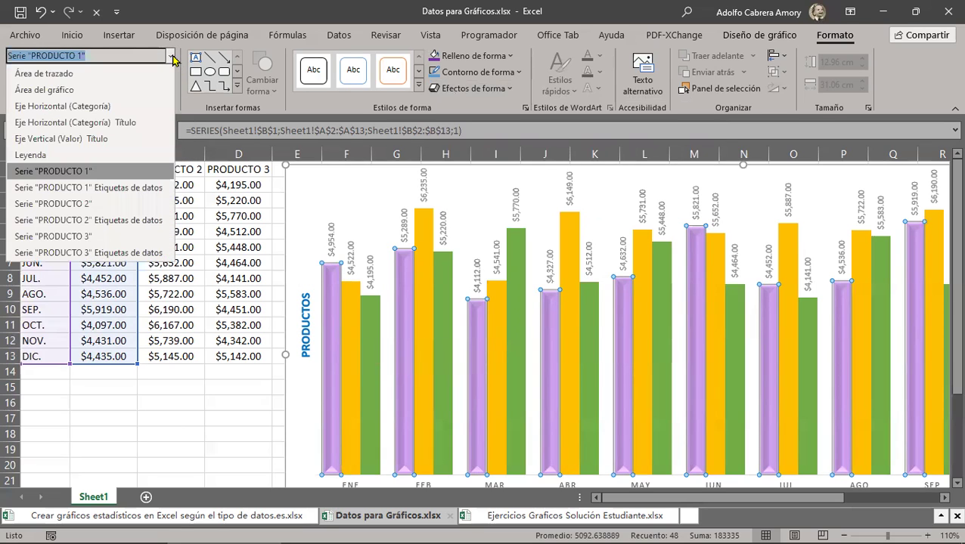
left_click(40, 204)
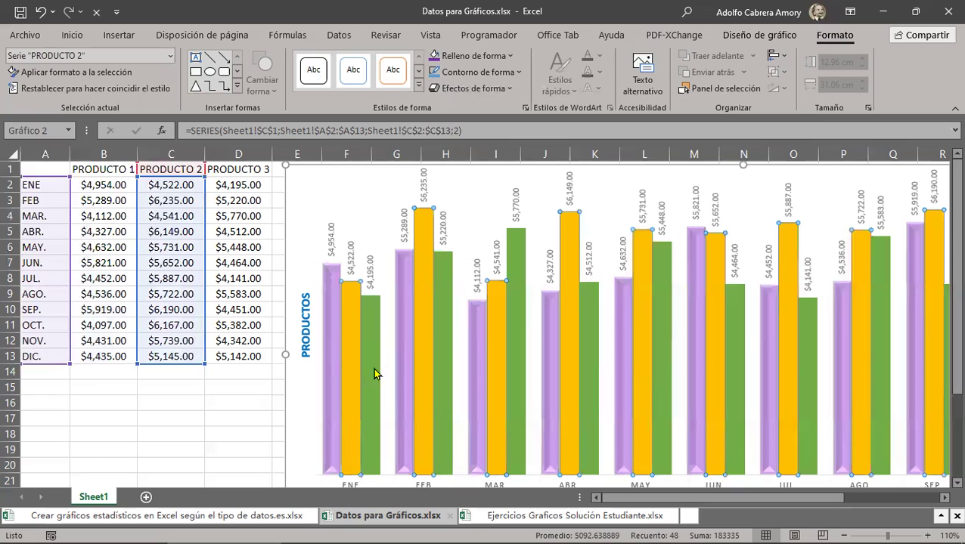
mouse_move(425, 258)
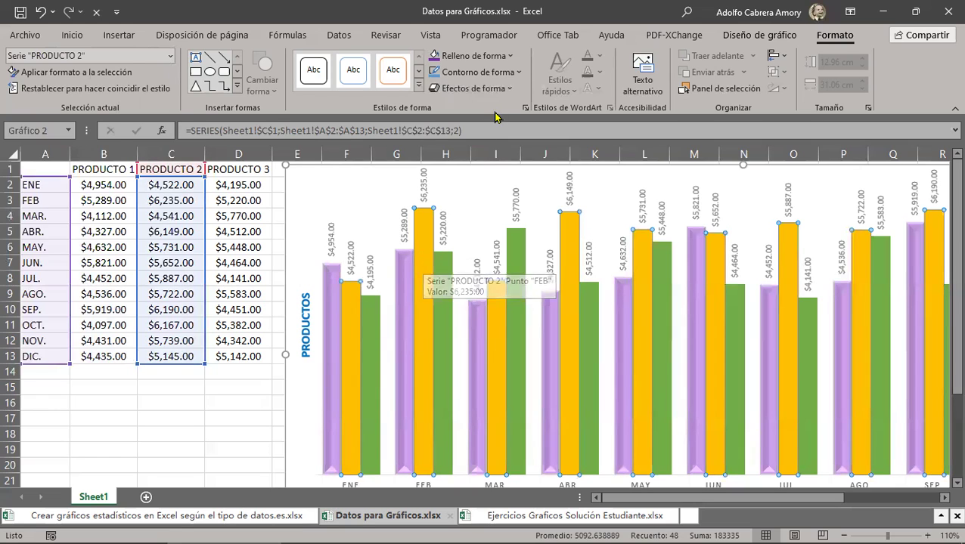
left_click(519, 73)
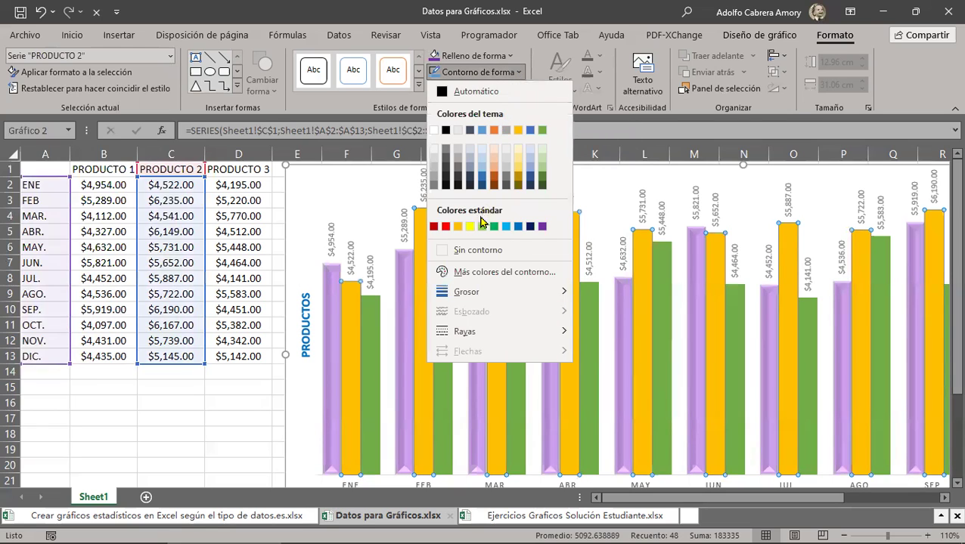
mouse_move(469, 342)
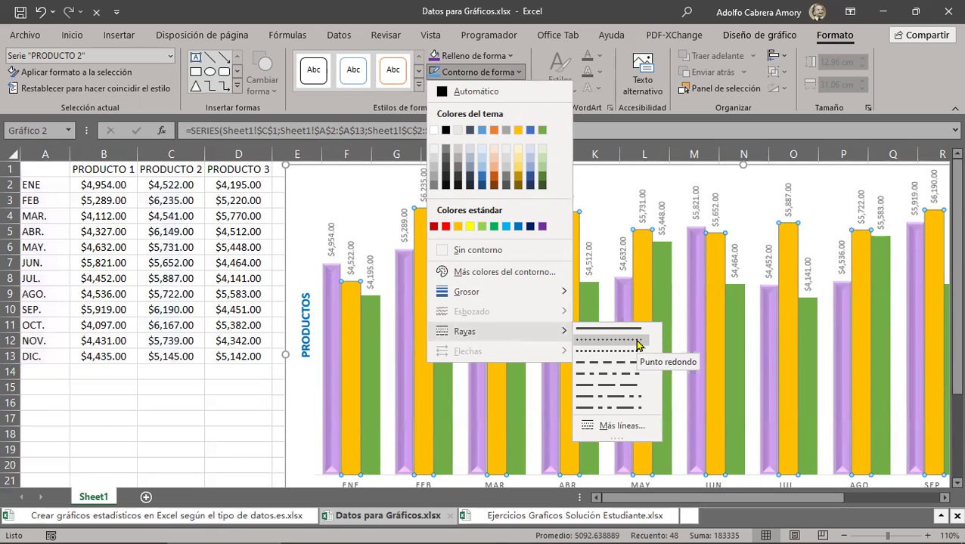
left_click(634, 367)
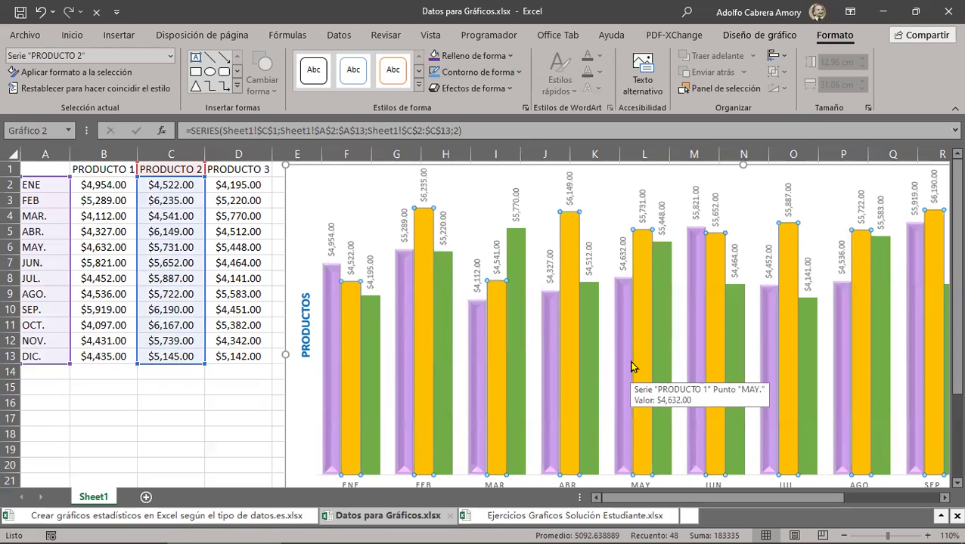
Set the outline thickness (Grosor) of the PRODUCTO 2 columns to 2¼ pto
left_click(520, 72)
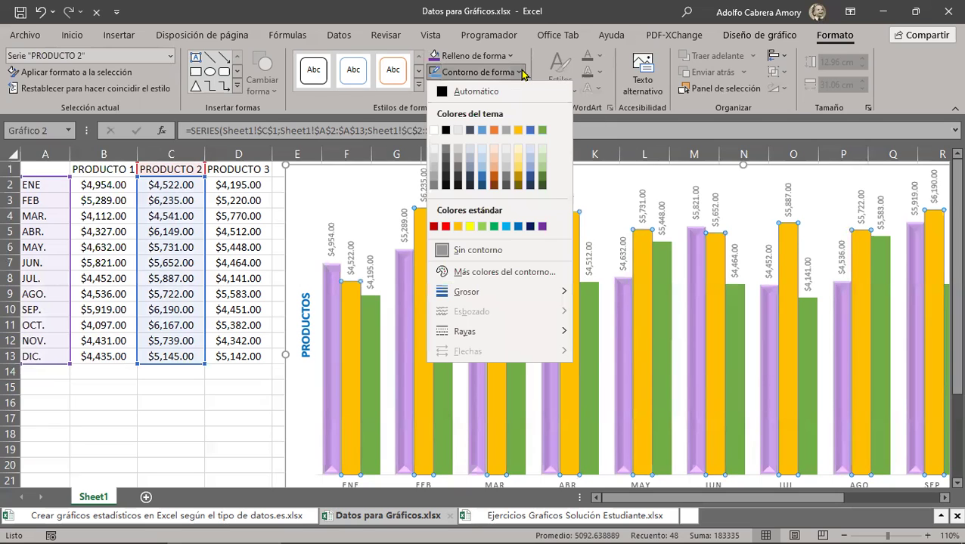
mouse_move(512, 293)
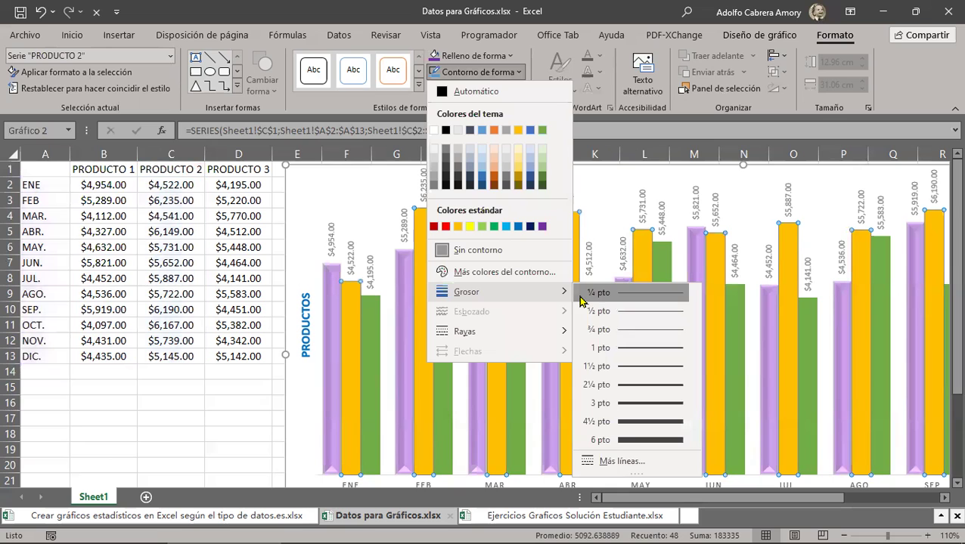
left_click(658, 387)
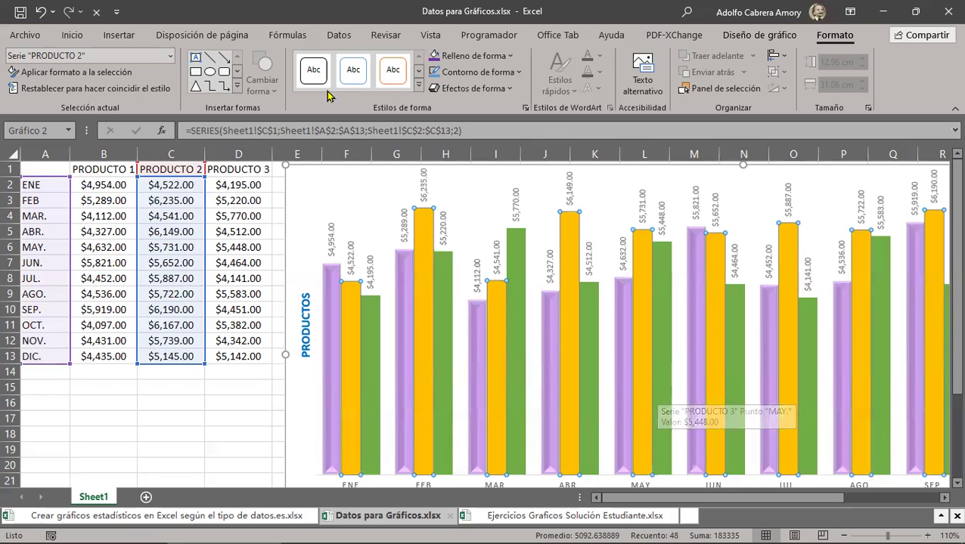
Apply the second quick layout (Diseño rápido) in the first row to the chart, with the title and legend above the columns
left_click(740, 38)
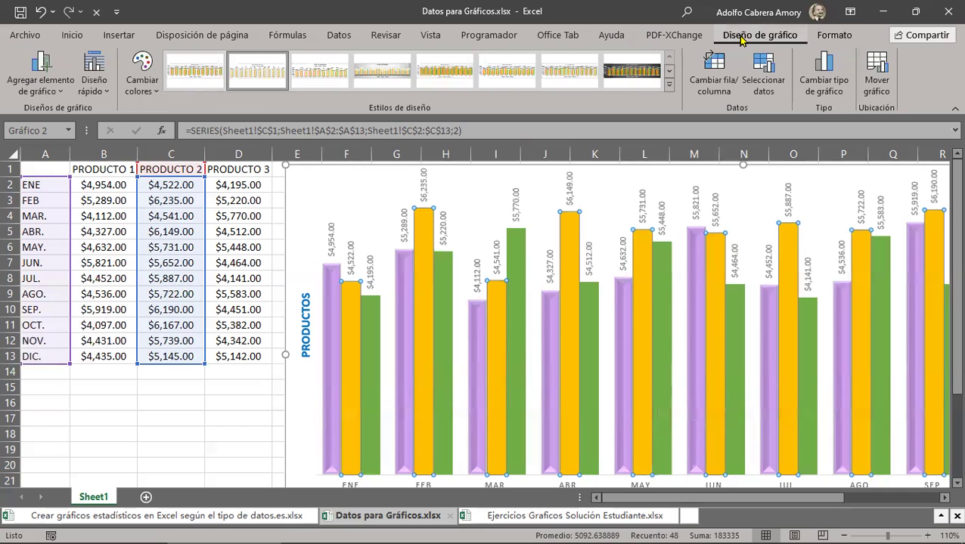
left_click(89, 93)
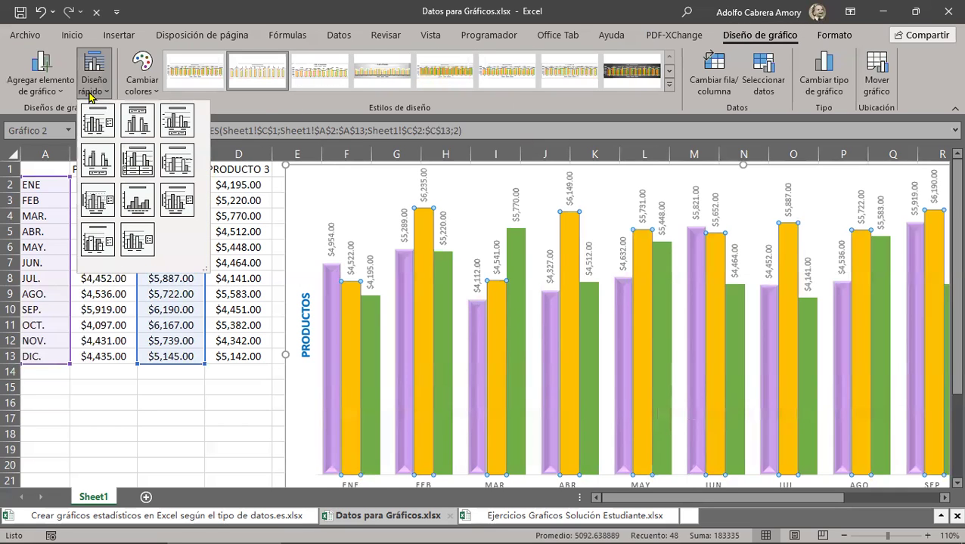
left_click(139, 121)
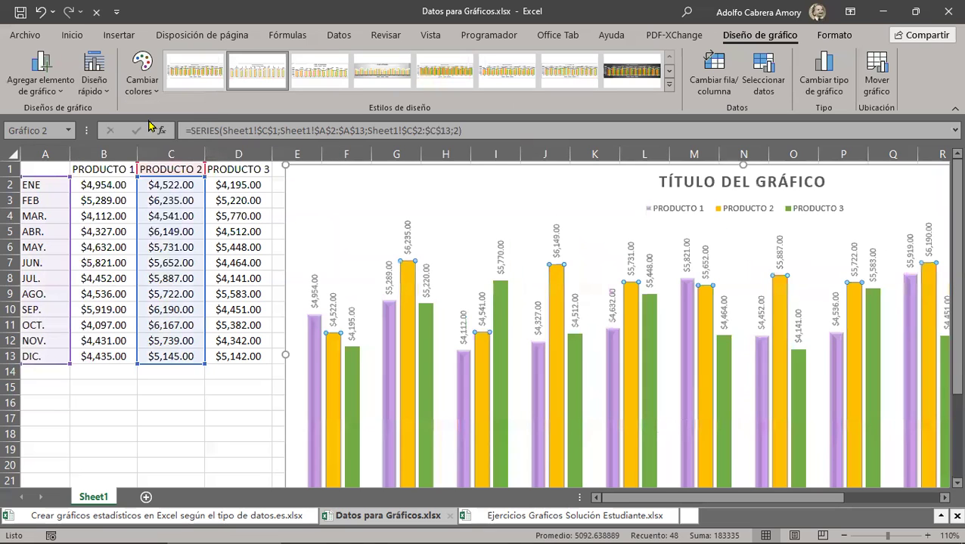
scroll(522, 223, "down", 2)
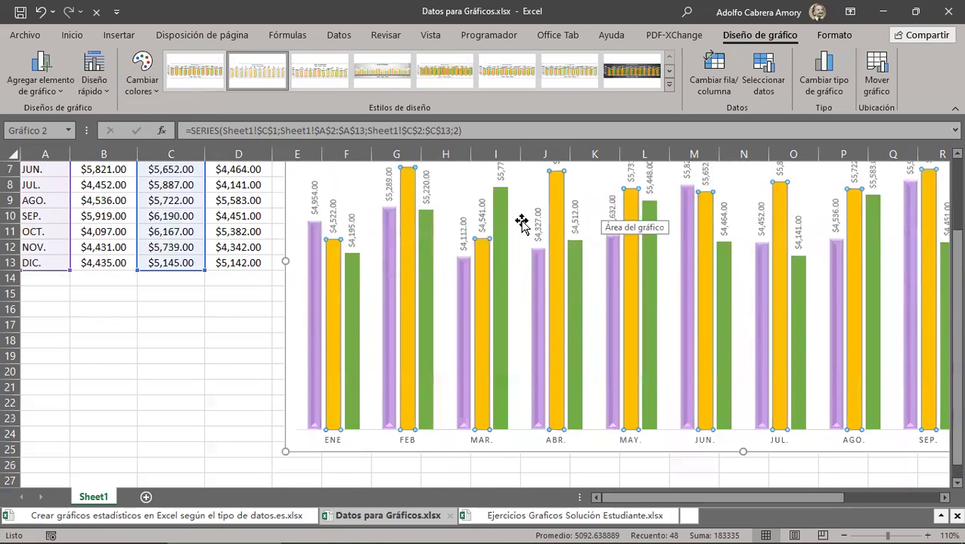
scroll(522, 223, "down", 2)
scroll(522, 223, "up", 4)
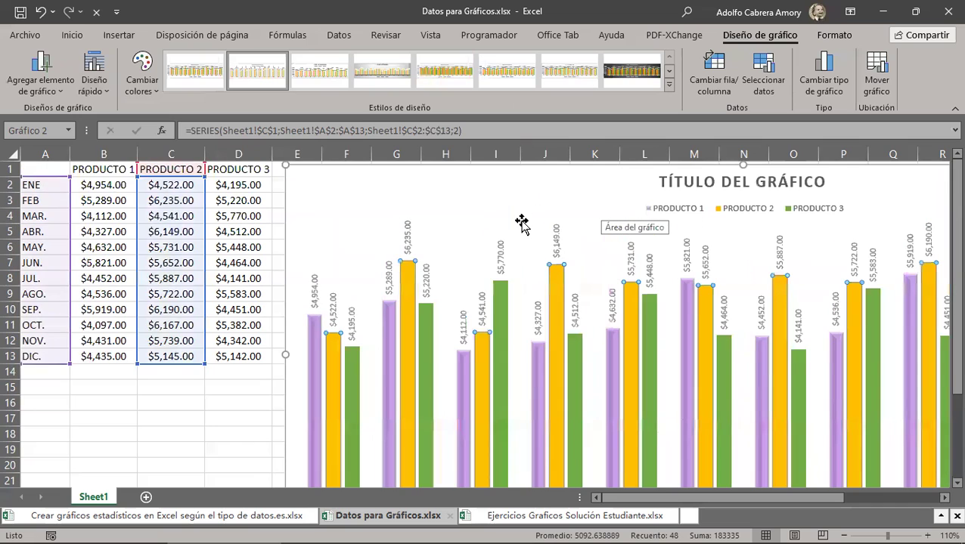
Set the shape outline thickness (Grosor) of the PRODUCTO 2 columns to 3 pto
left_click(836, 37)
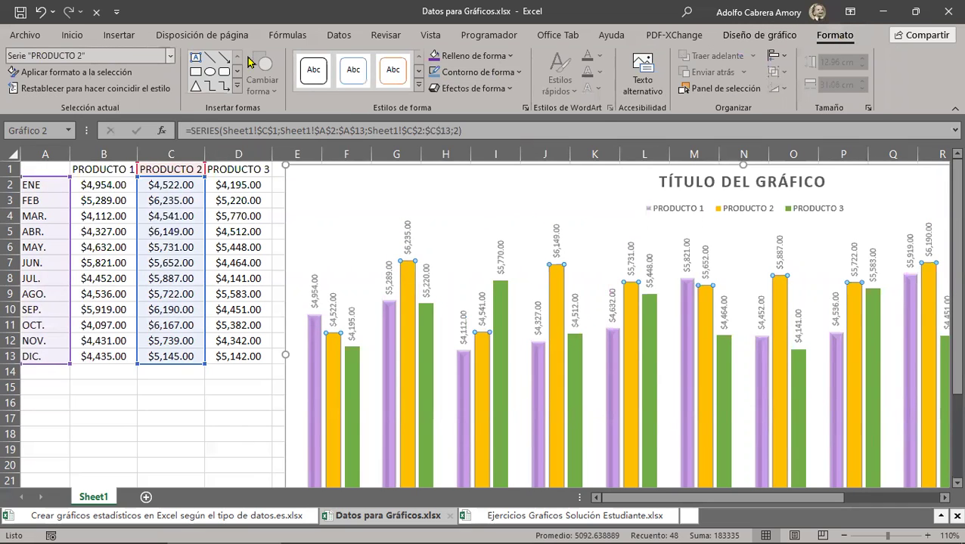
left_click(518, 79)
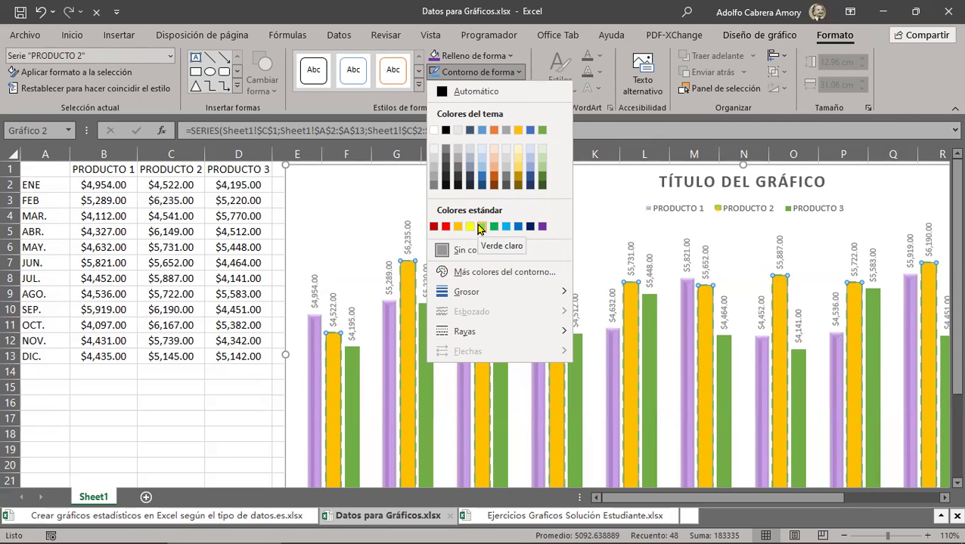
mouse_move(468, 291)
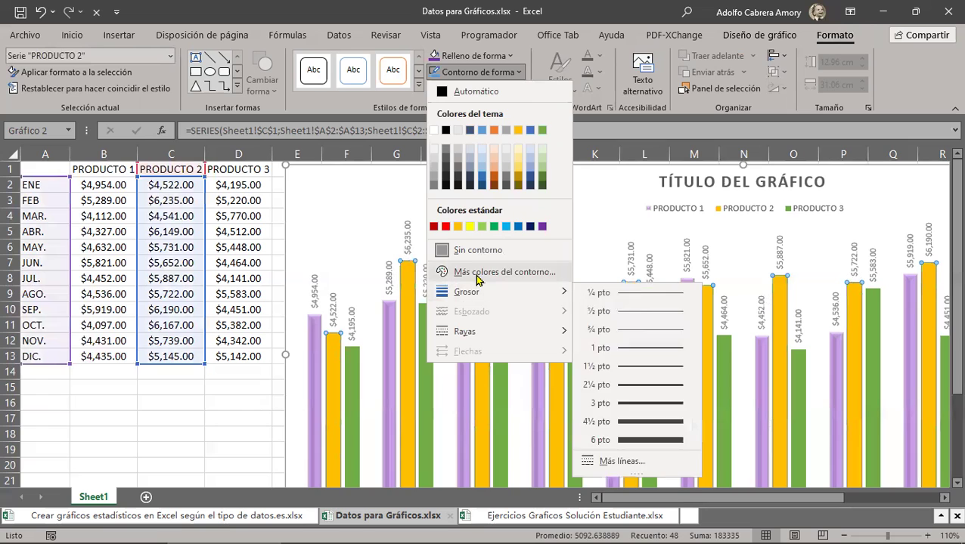
left_click(641, 403)
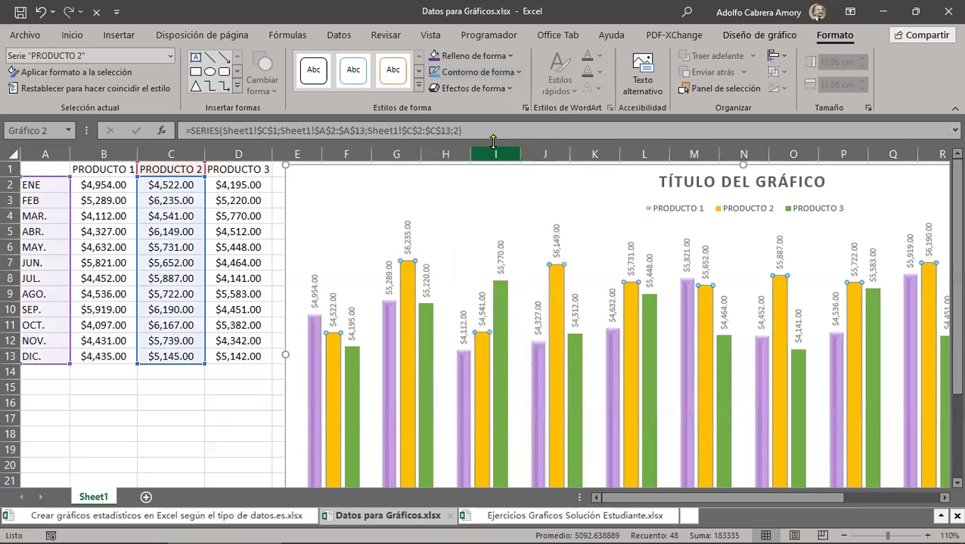
Set the outline dash style (Rayas) of the PRODUCTO 2 columns to the first dotted line below the solid one
left_click(518, 72)
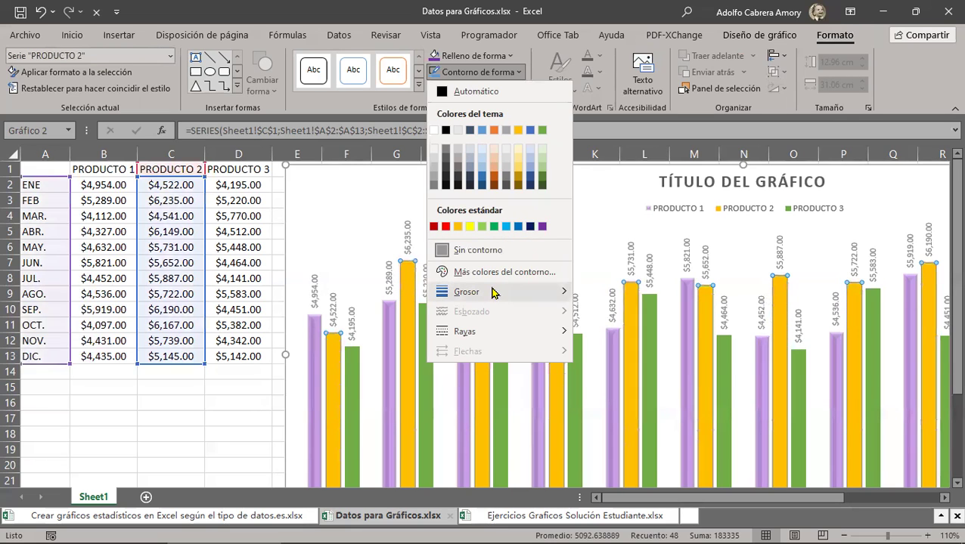
mouse_move(513, 291)
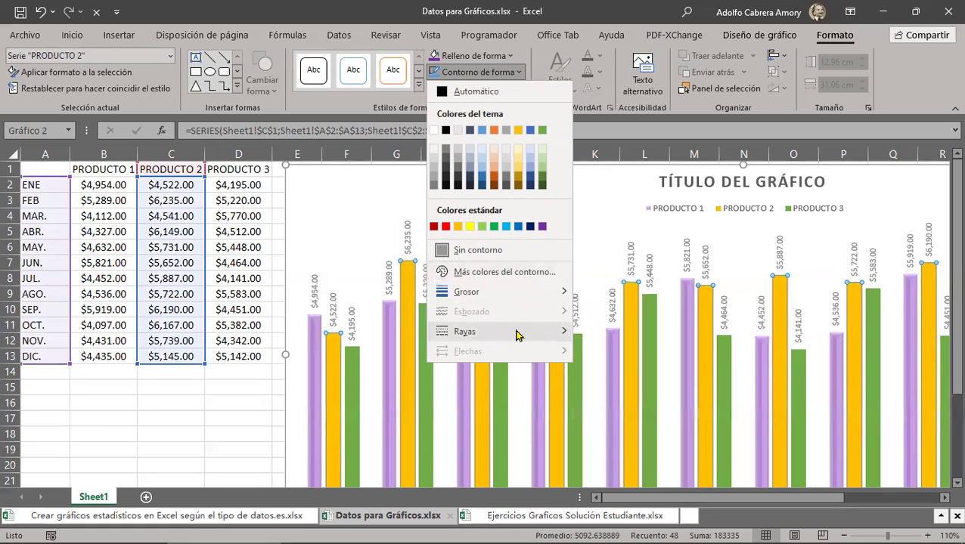
mouse_move(517, 334)
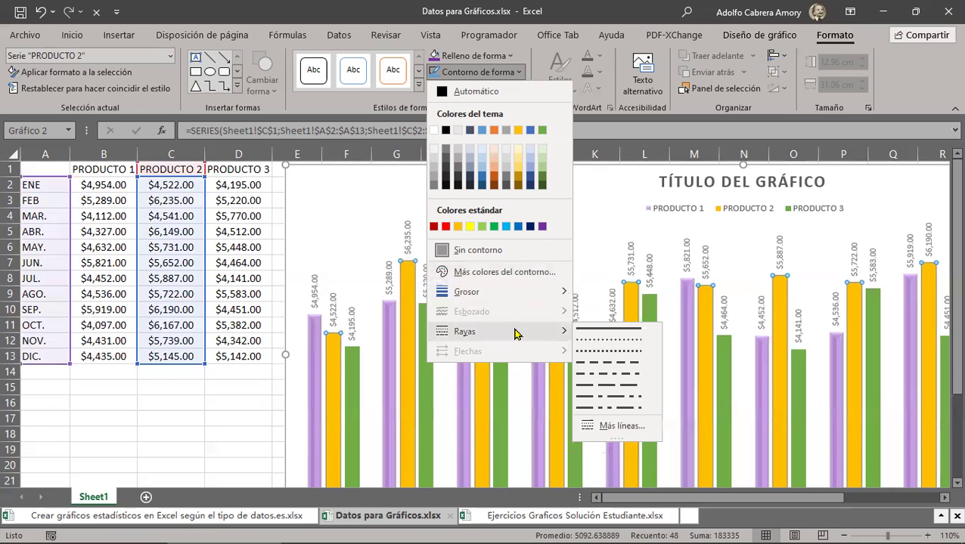
left_click(602, 340)
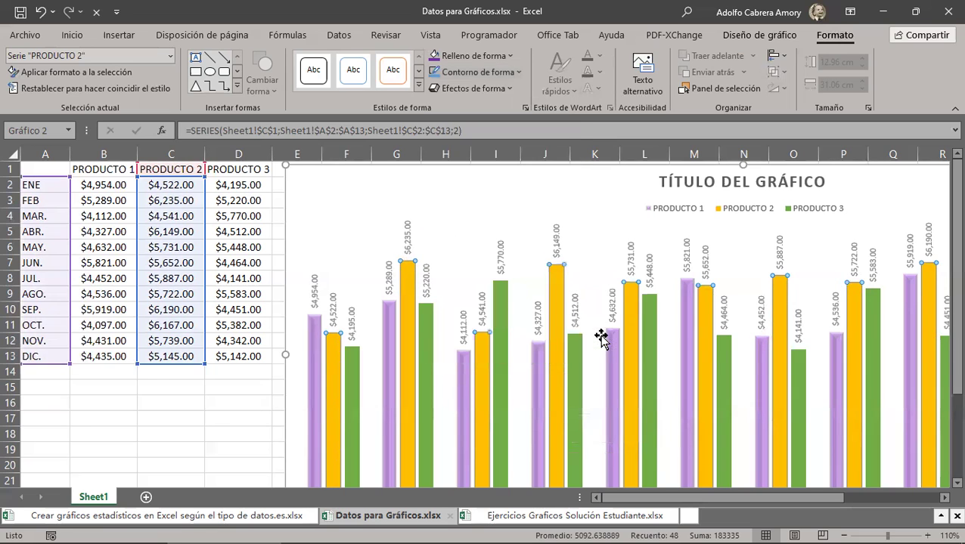
Color the PRODUCTO 2 columns' outline with the first darker shade of theme orange and select the chart area
left_click(517, 72)
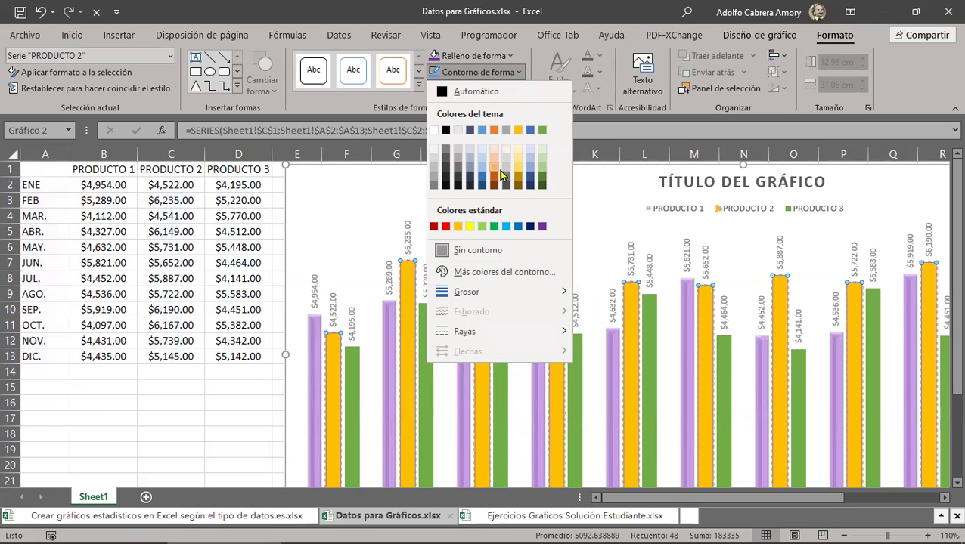
left_click(495, 174)
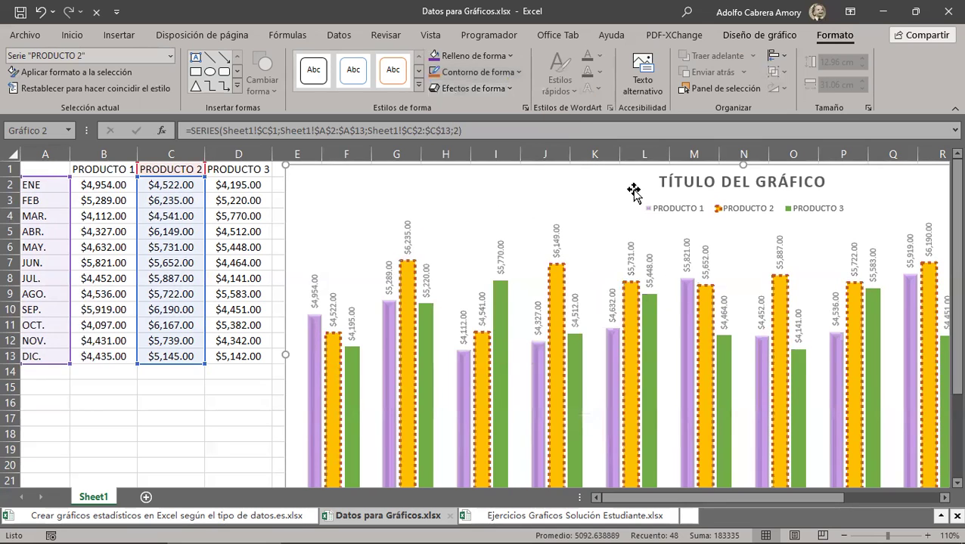
left_click(630, 189)
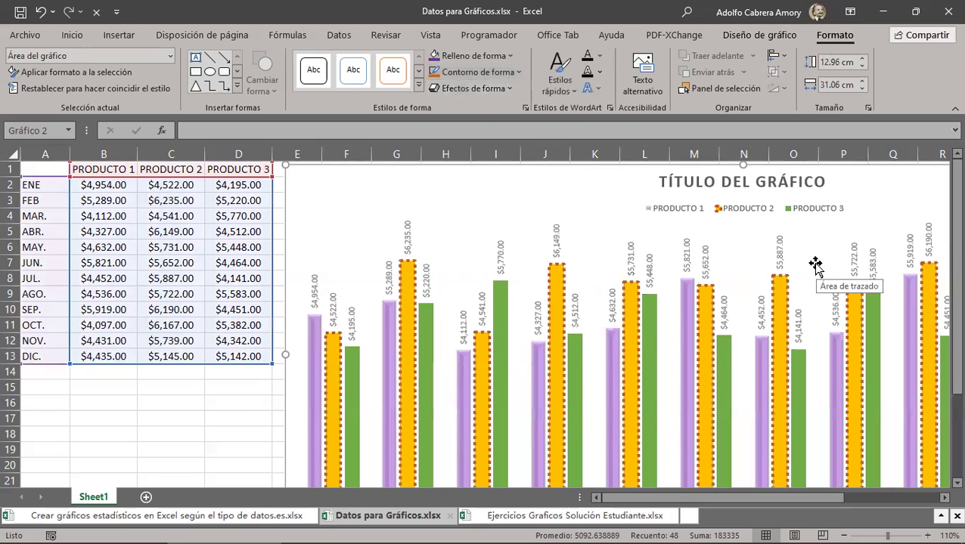
left_click(573, 93)
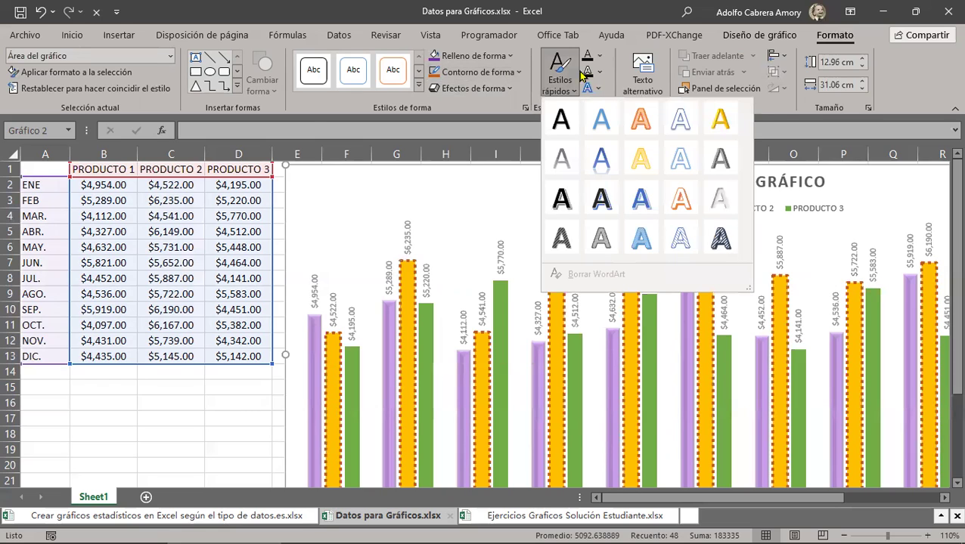
left_click(573, 93)
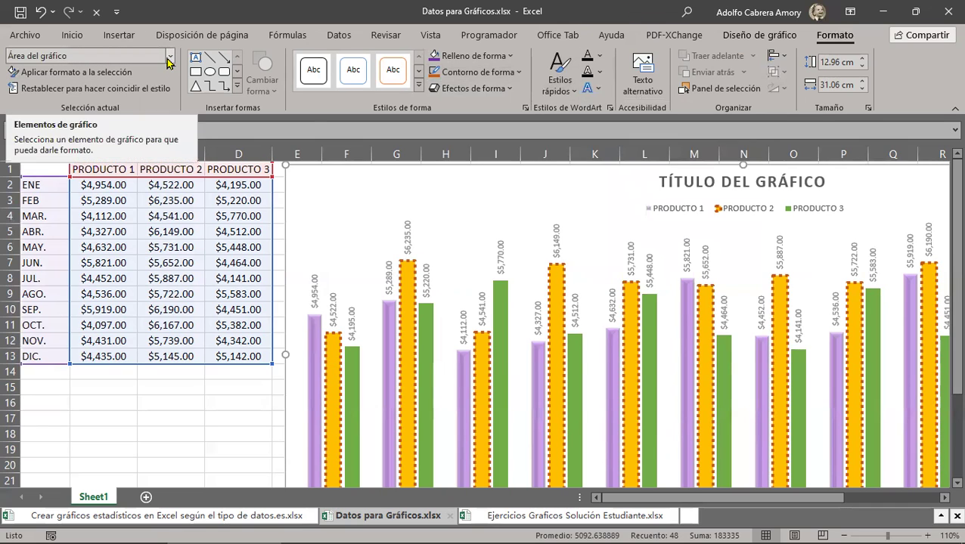
Select the PRODUCTO 3 series and apply the orange solid-fill theme style (Relleno coloreado) from the second row of shape styles
left_click(169, 57)
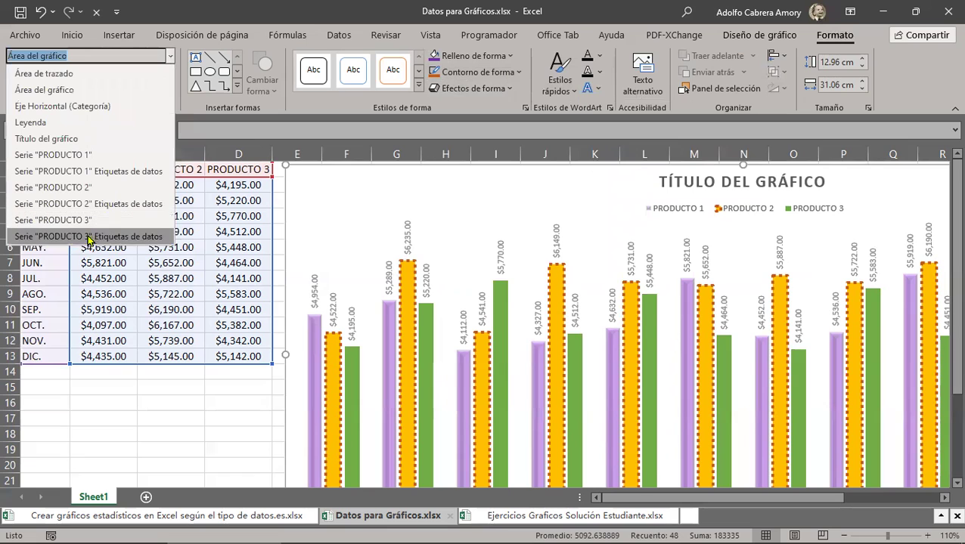
left_click(66, 219)
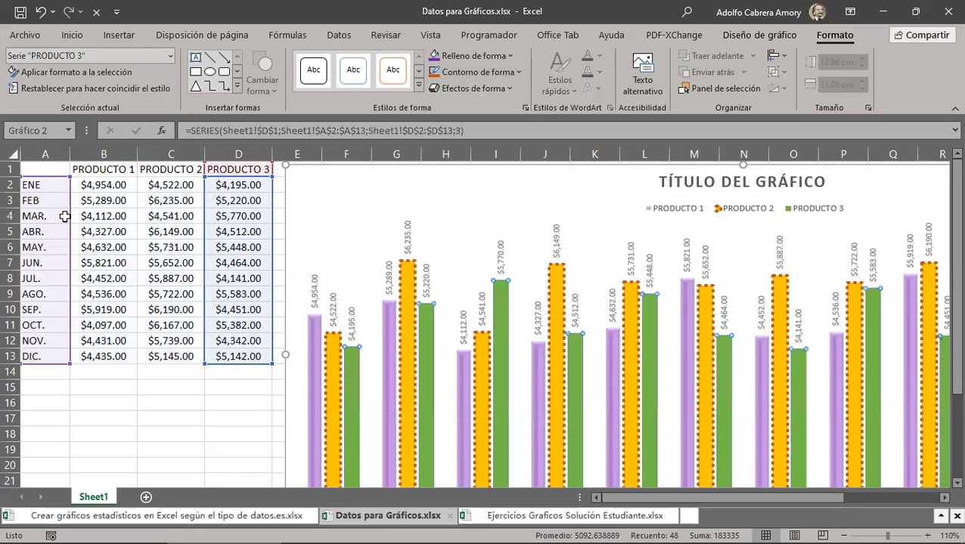
scroll(355, 372, "down", 2)
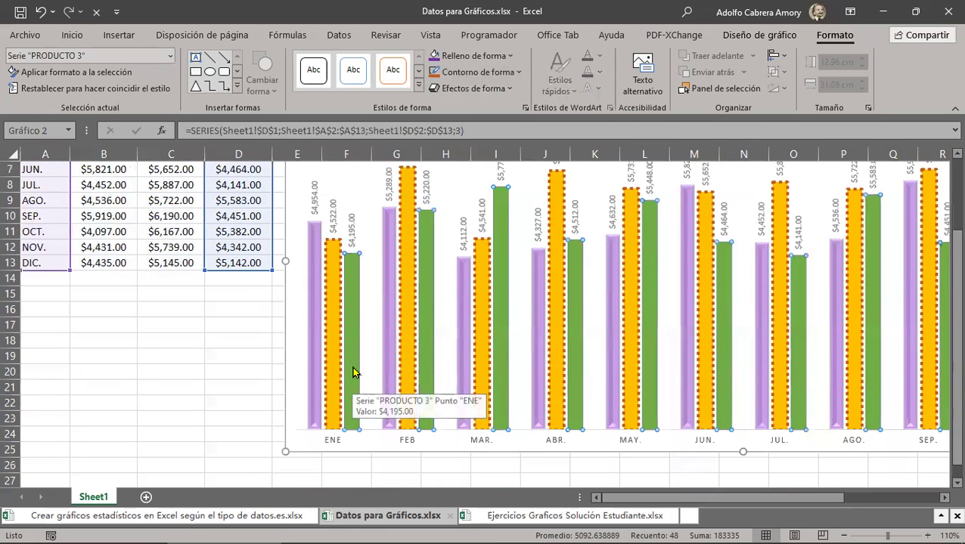
scroll(355, 372, "down", 2)
scroll(356, 371, "up", 4)
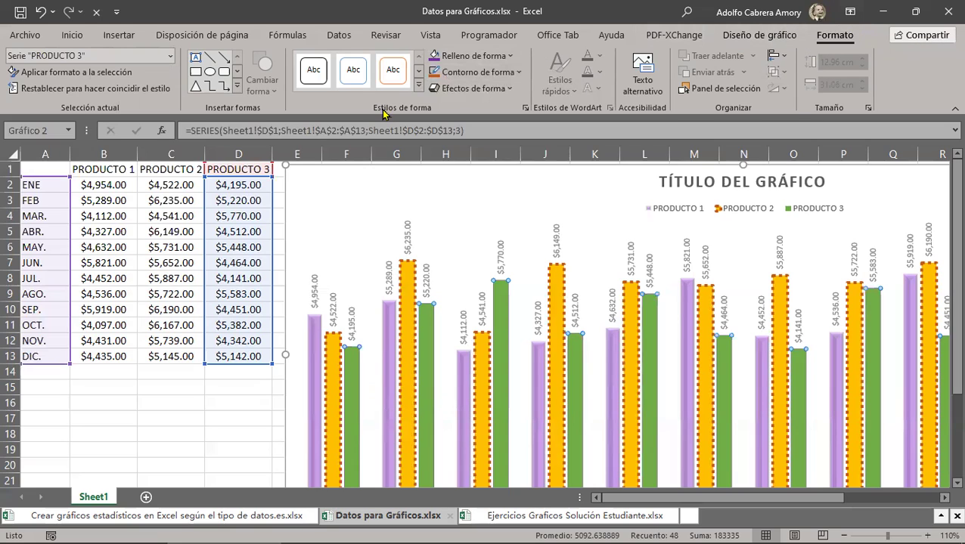
left_click(419, 87)
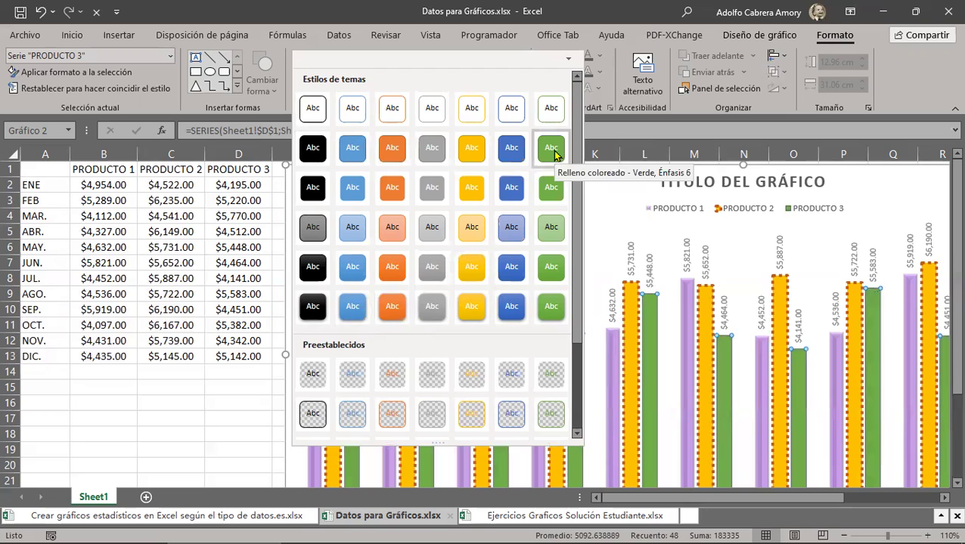
left_click(384, 150)
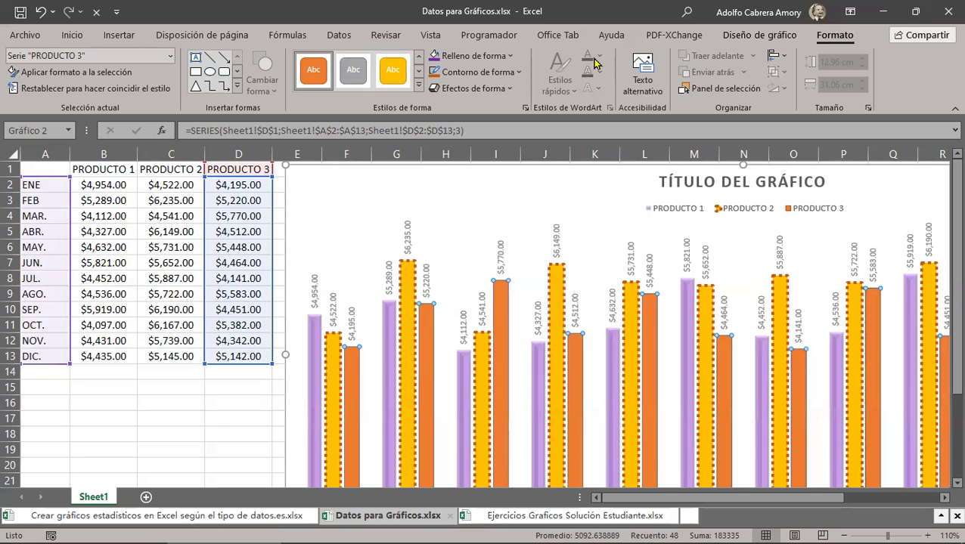
scroll(549, 305, "down", 5)
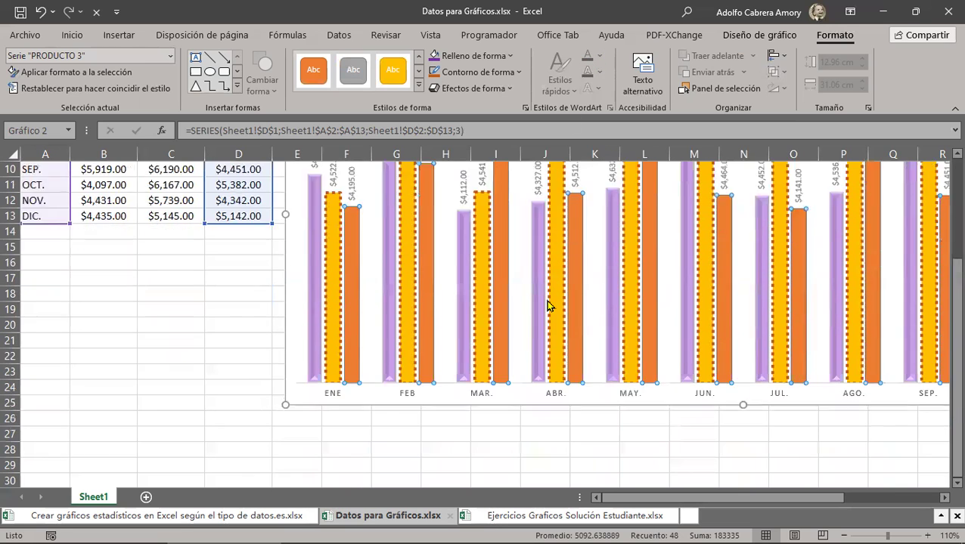
scroll(549, 305, "up", 5)
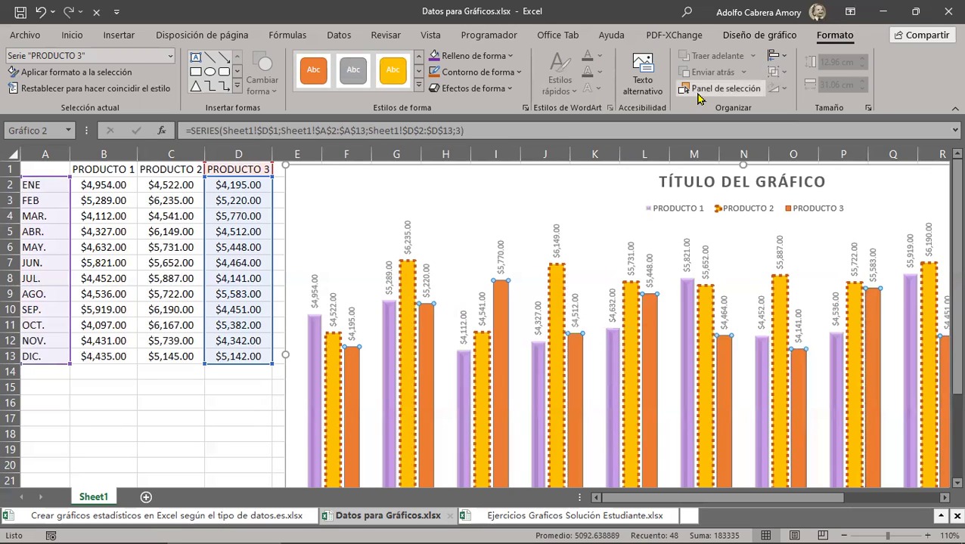
Open the data series formatting options for the PRODUCTO 3 columns and review the fill and border settings
left_click(756, 37)
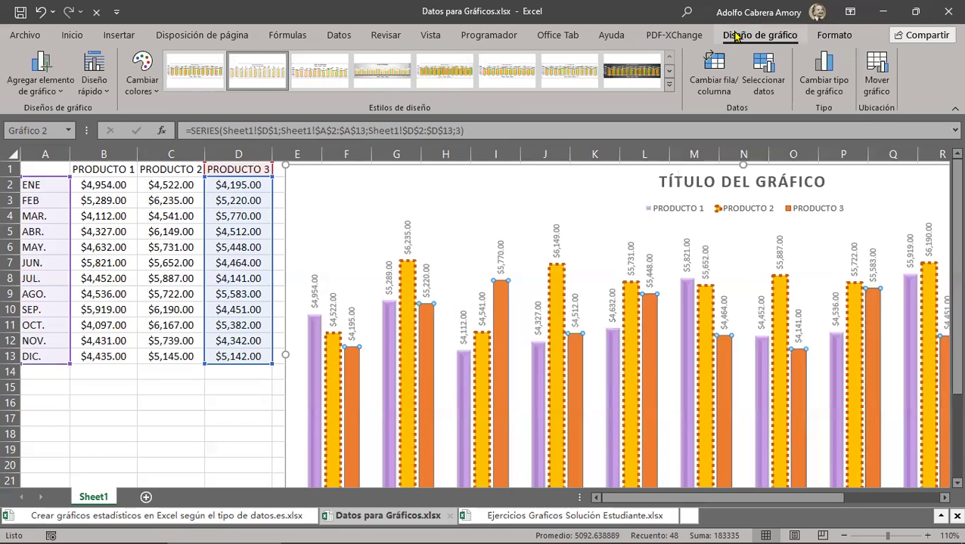
left_click(835, 37)
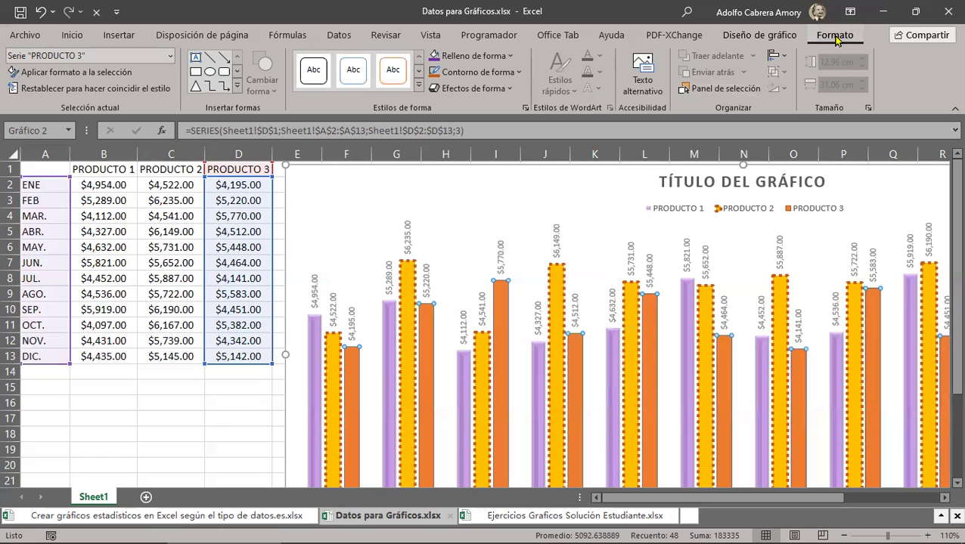
scroll(768, 188, "down", 3)
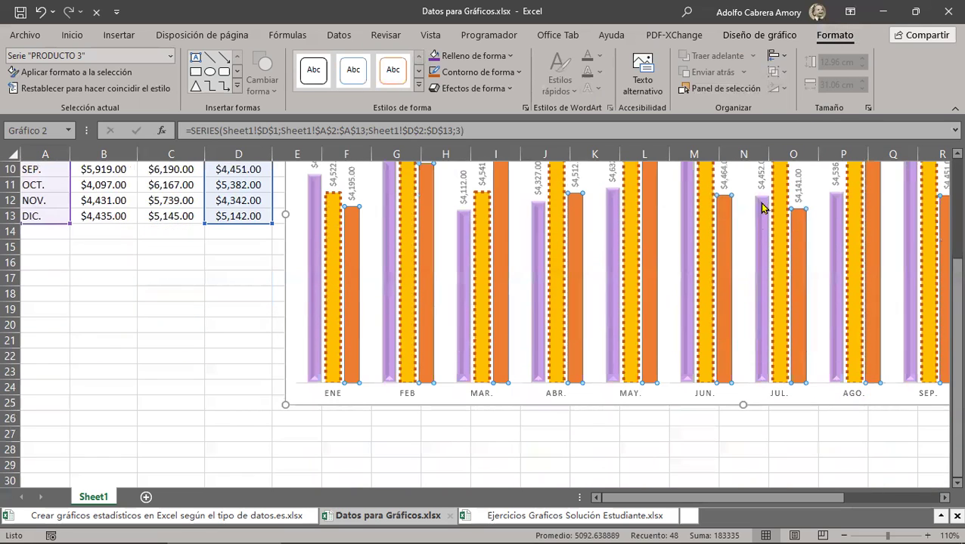
right_click(502, 213)
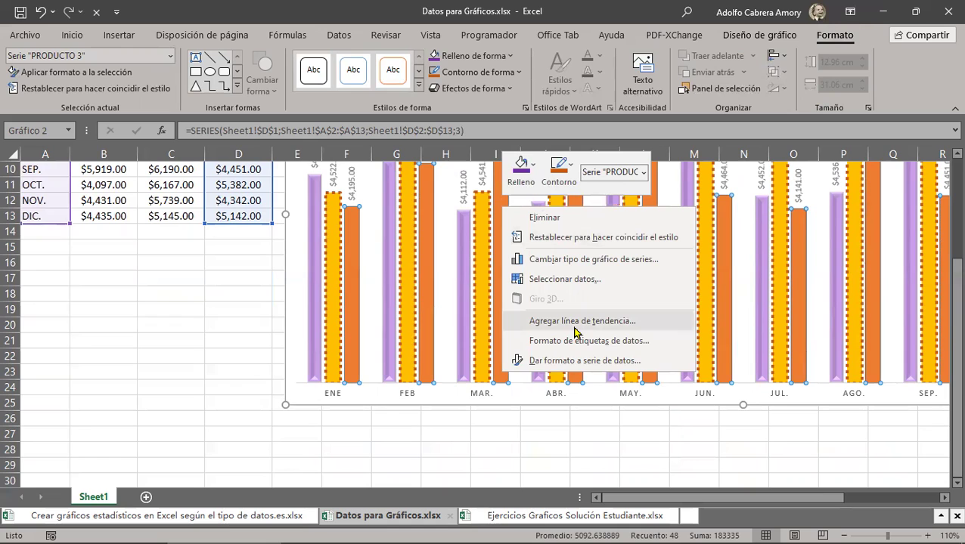
left_click(556, 362)
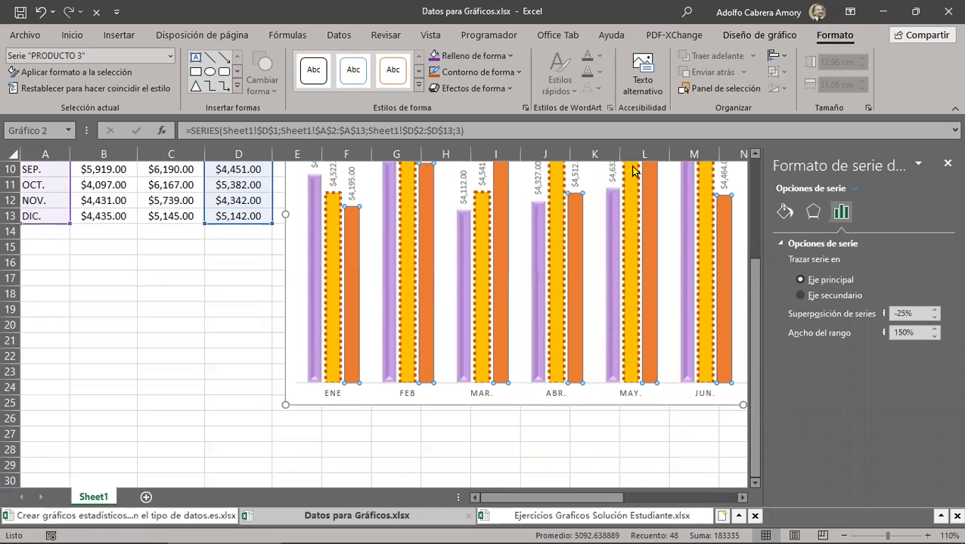
left_click(784, 214)
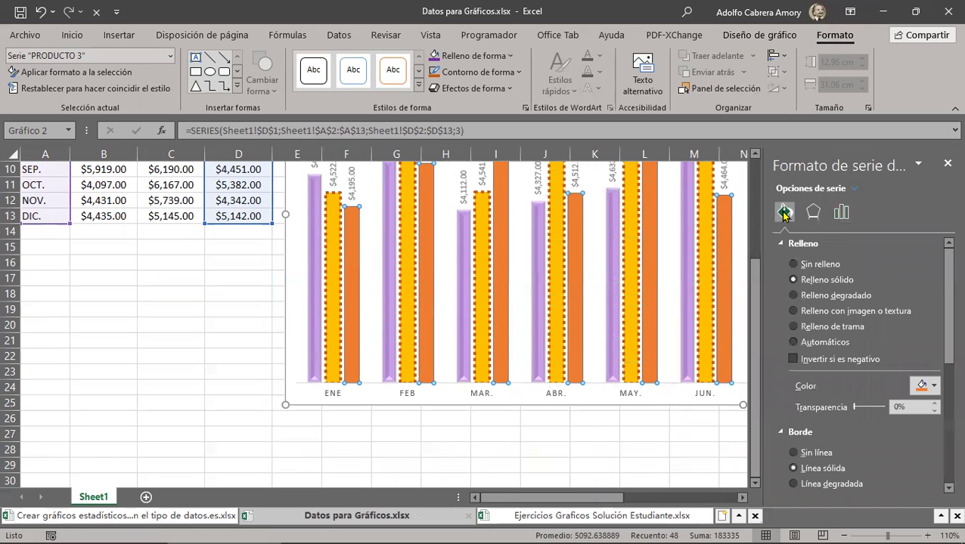
scroll(943, 289, "down", 1)
left_click_drag(943, 290, 945, 249)
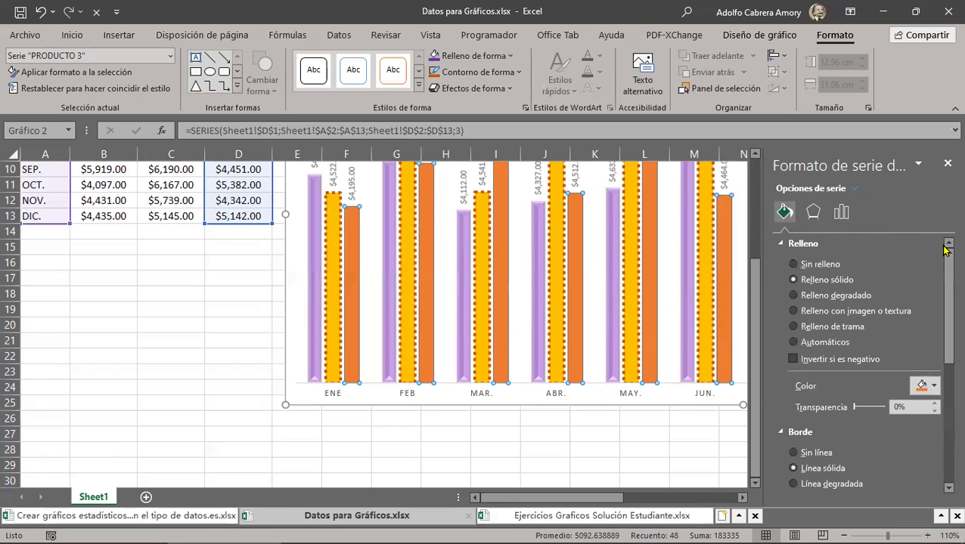
Give the PRODUCTO 3 columns soft edges (Bordes suaves) with a size of 5 pt and close the series formatting options
left_click(812, 213)
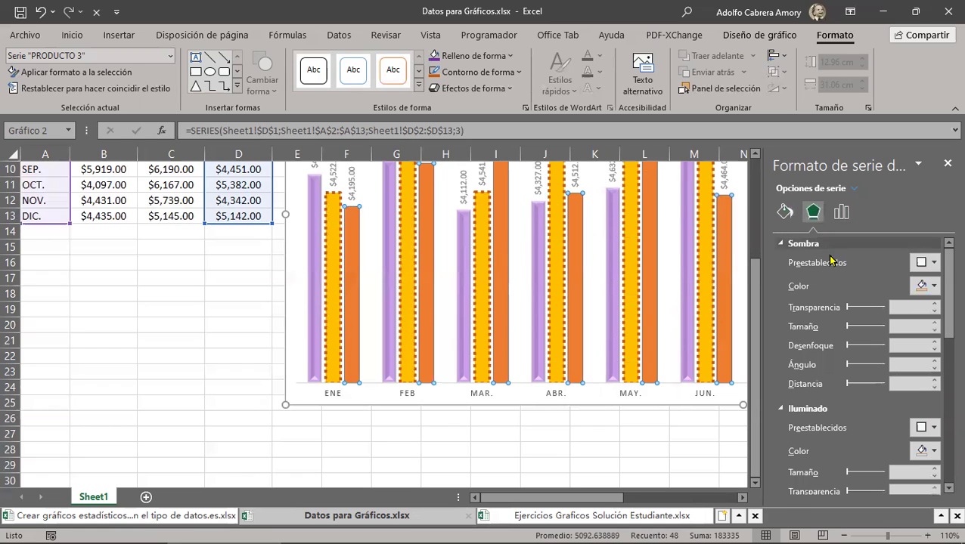
scroll(827, 326, "down", 2)
scroll(827, 325, "down", 5)
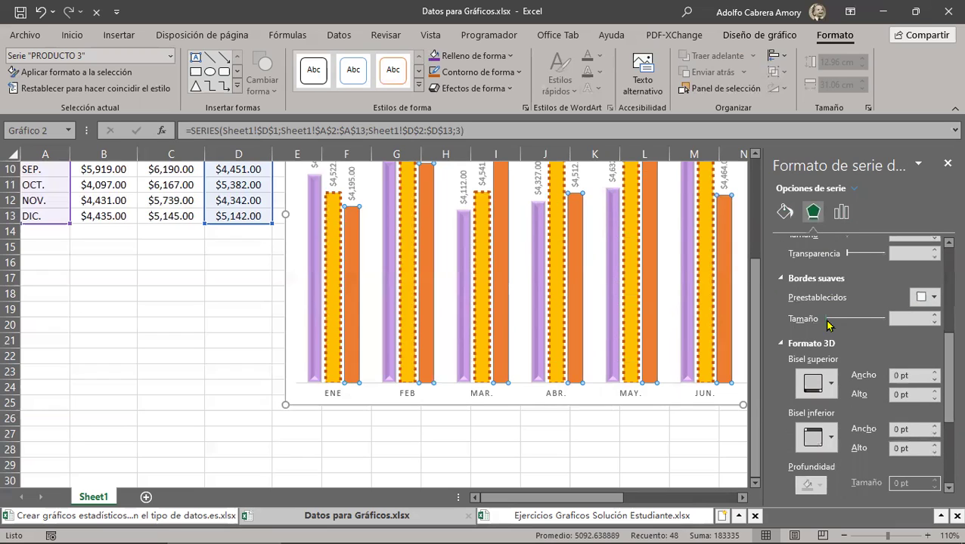
left_click(828, 319)
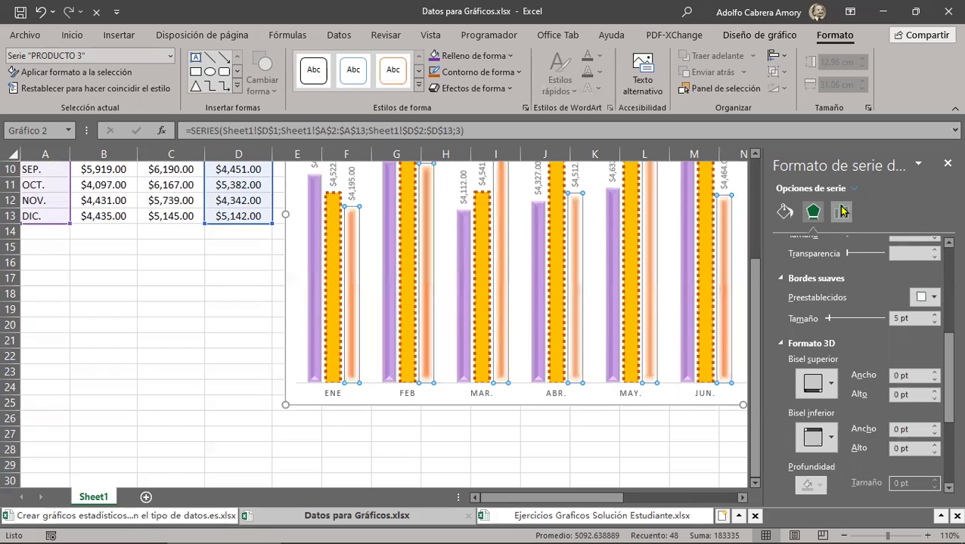
left_click(841, 212)
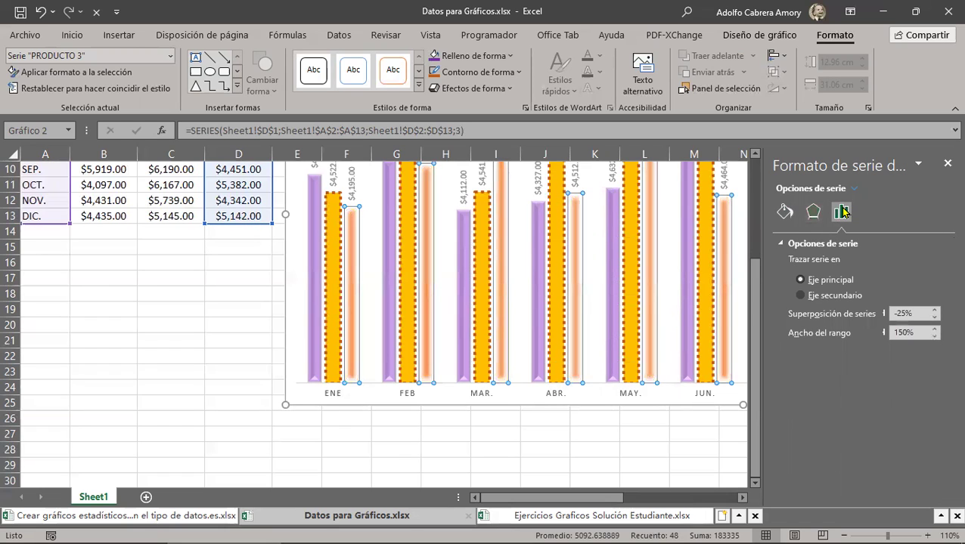
left_click(947, 163)
scroll(586, 305, "up", 3)
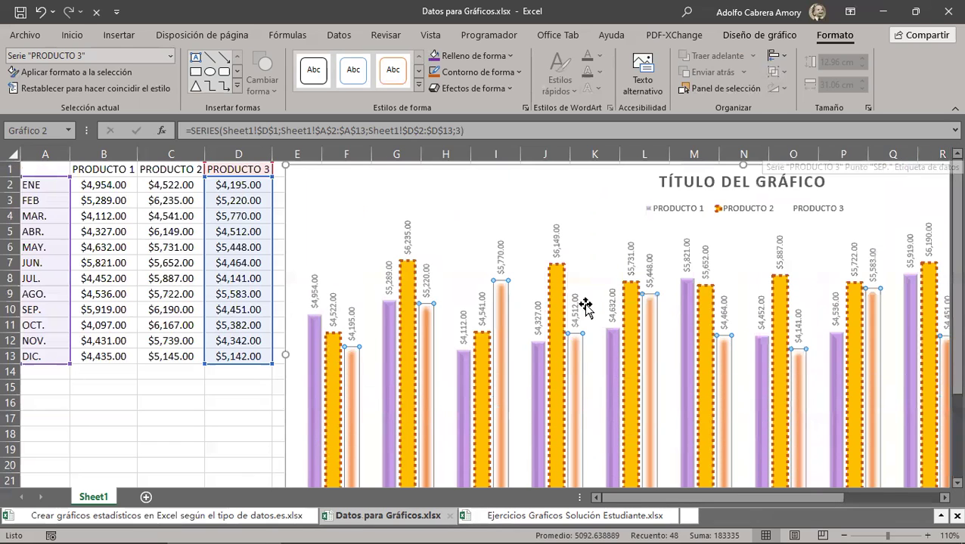